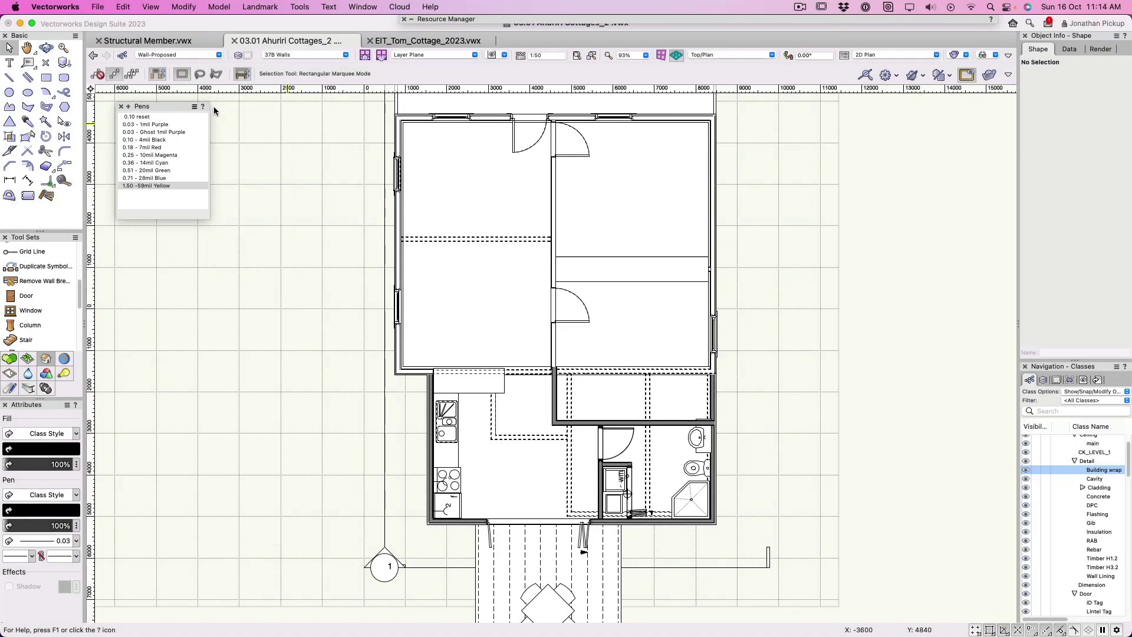
# - Close the Pens script palette so the Ahuriri Cottages floor plan is unobstructed
pyautogui.click(121, 107)
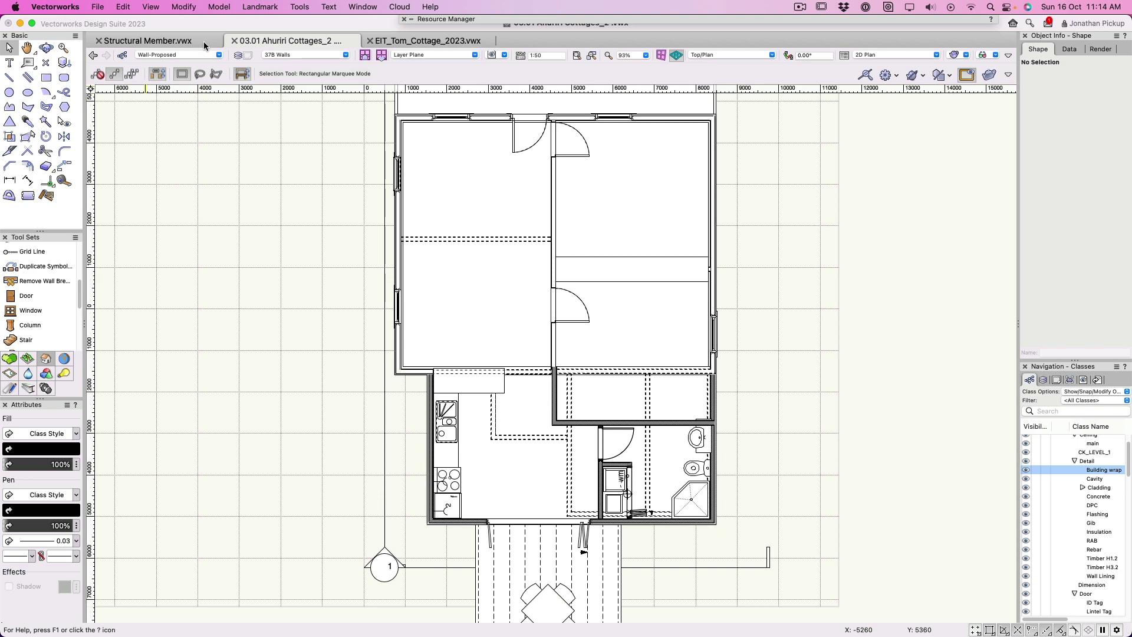
# - Open the Drawing Details script palette from Window > Script Palettes
pyautogui.click(364, 7)
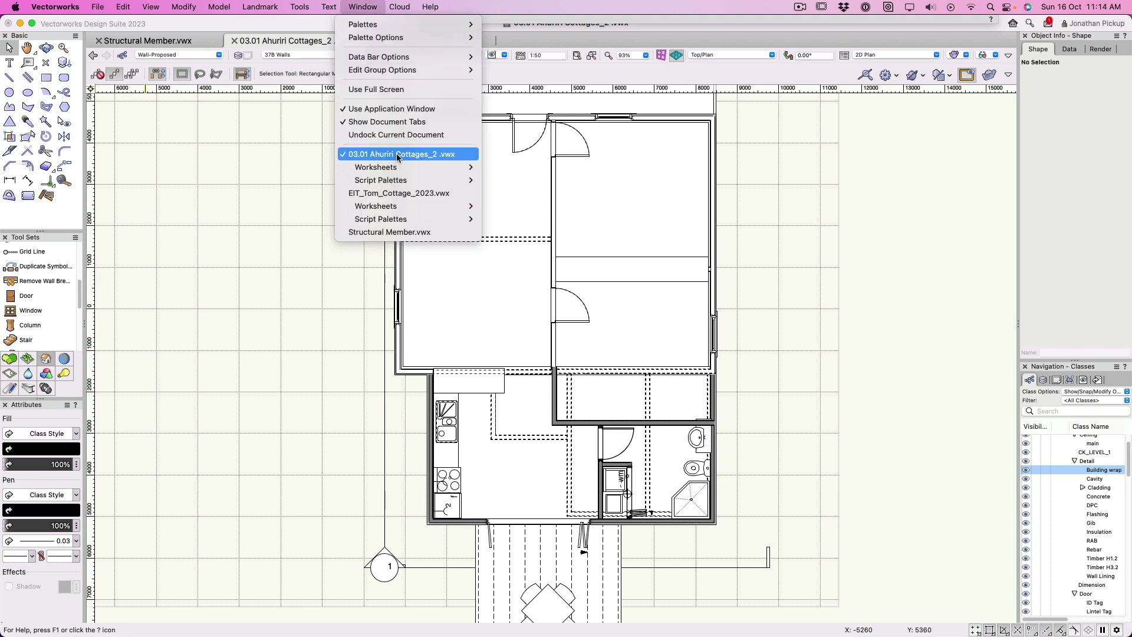
pyautogui.moveTo(401, 184)
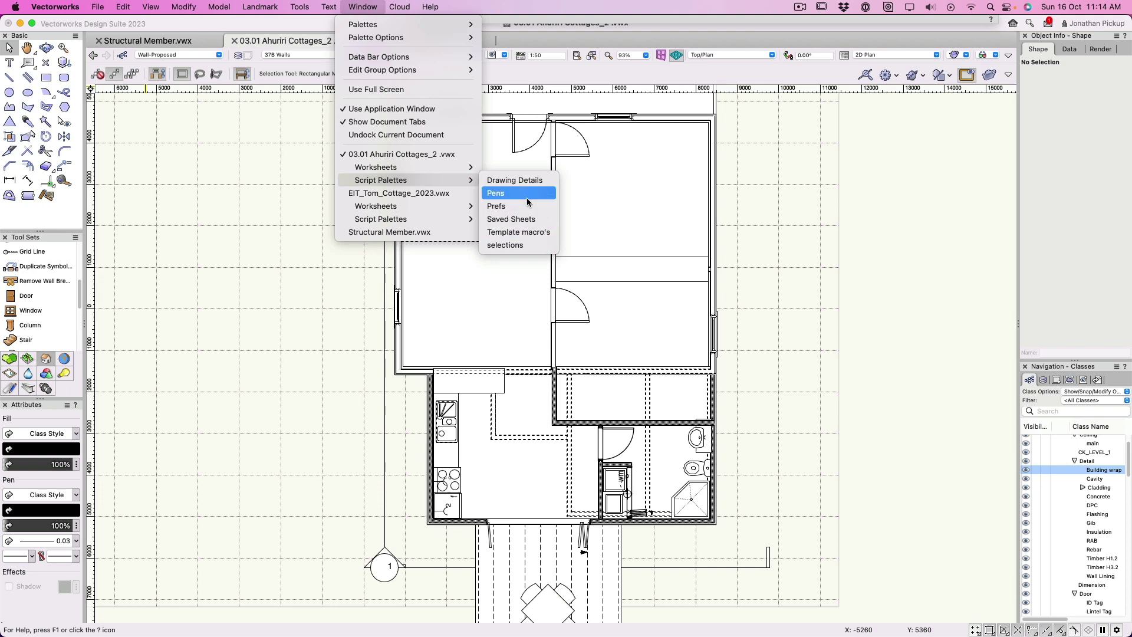
pyautogui.click(528, 181)
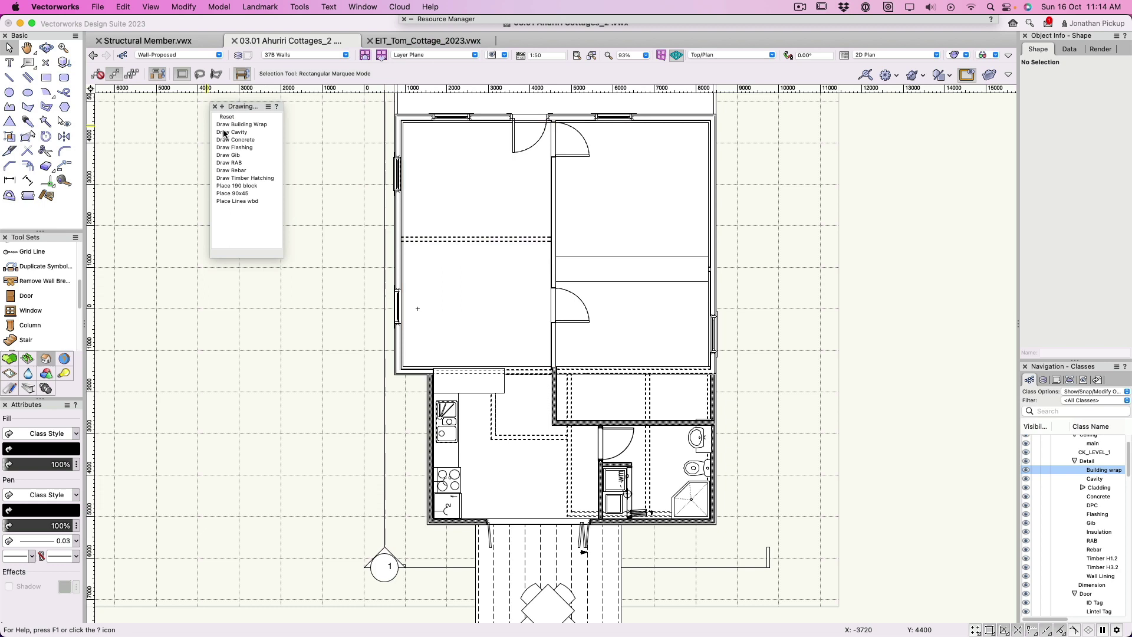
# - Pick the Draw Building Wrap, Place Linea wbd and Place 90x45 scripts in the palette
pyautogui.click(231, 126)
pyautogui.click(232, 200)
pyautogui.click(236, 195)
# - Close the Drawing Details palette and bring up the Tools menu
pyautogui.click(215, 107)
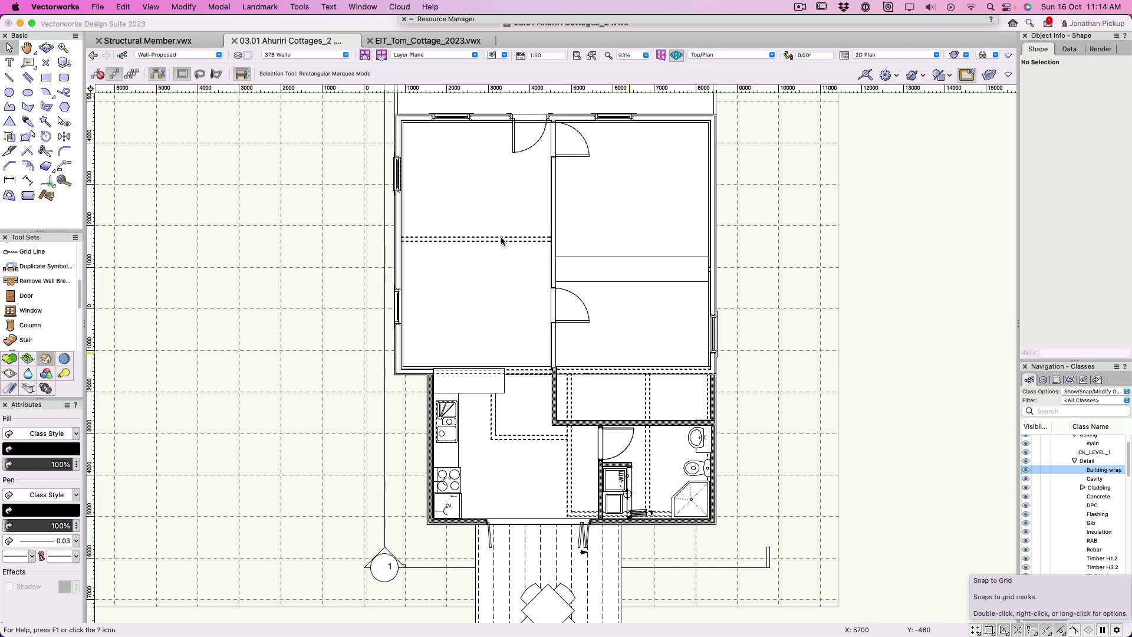
pyautogui.click(300, 7)
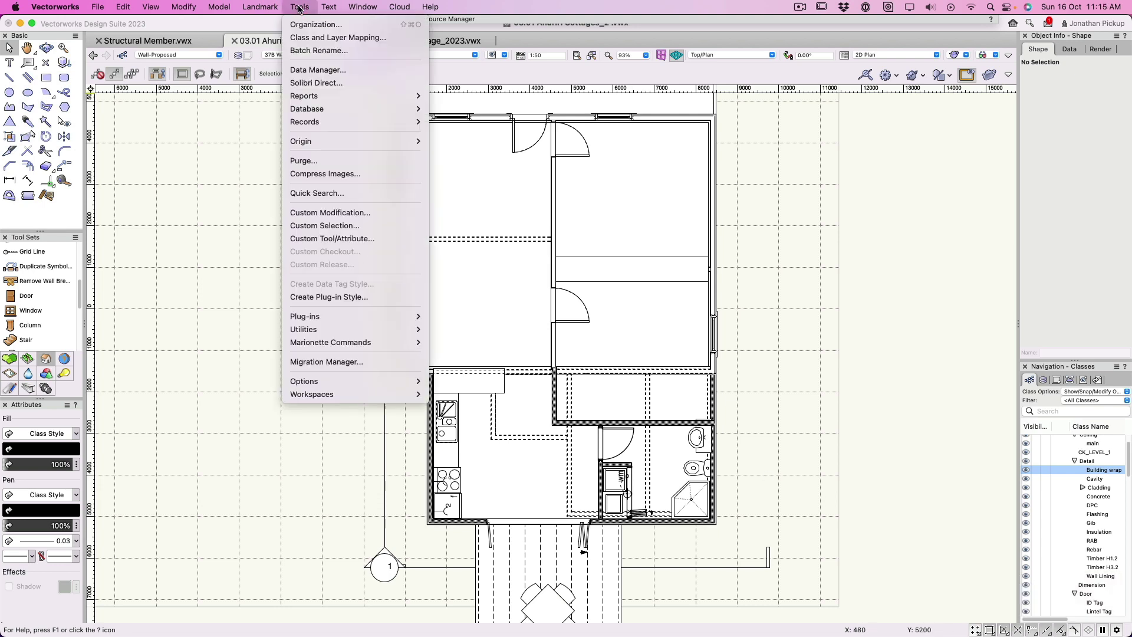
# - Start a Custom Selection set to Select Only and saved as a VectorScript
pyautogui.click(359, 225)
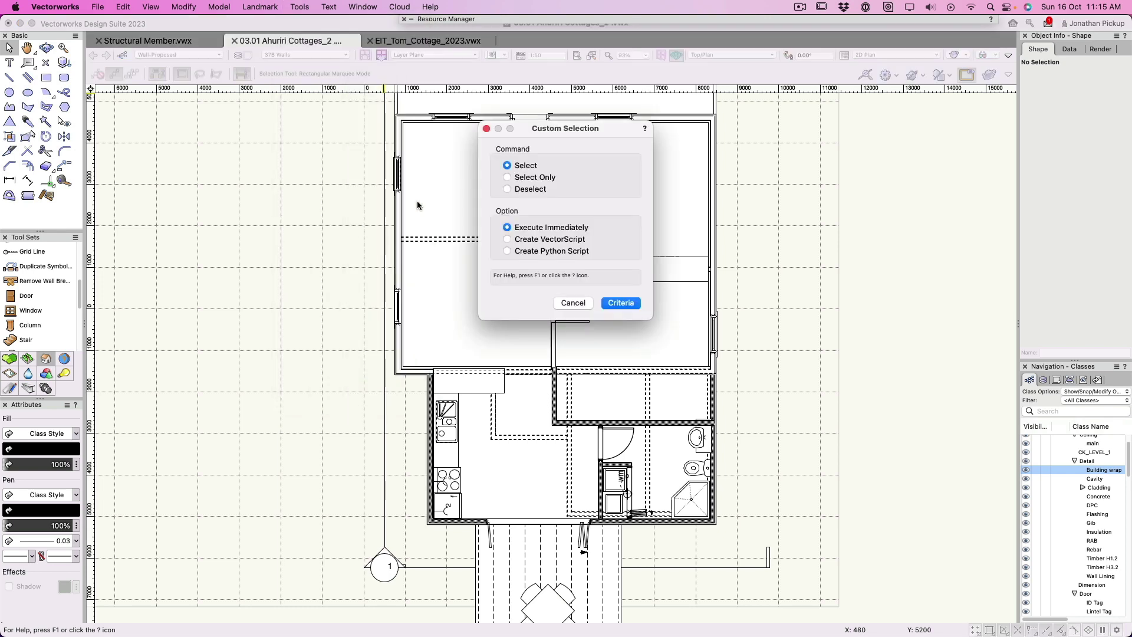
pyautogui.click(527, 178)
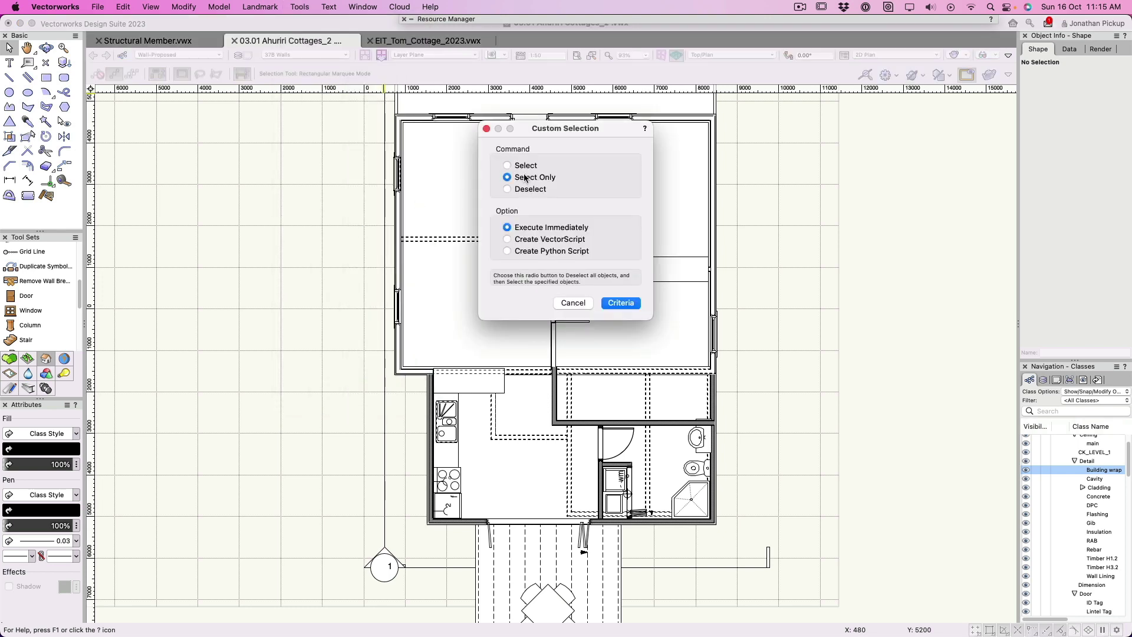
pyautogui.click(526, 240)
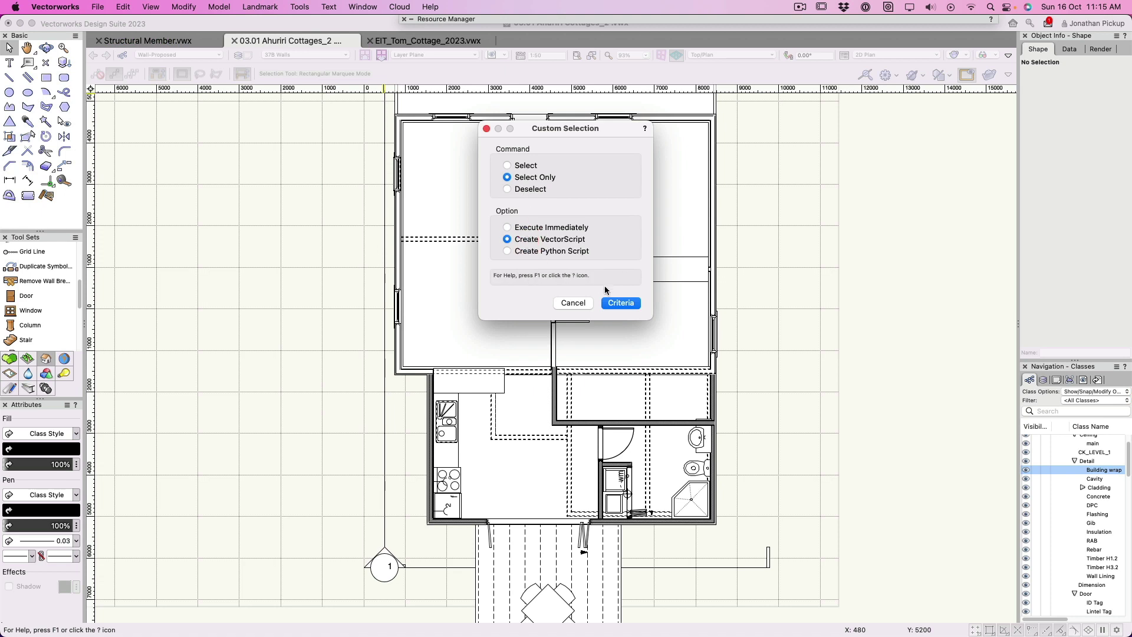
pyautogui.click(618, 305)
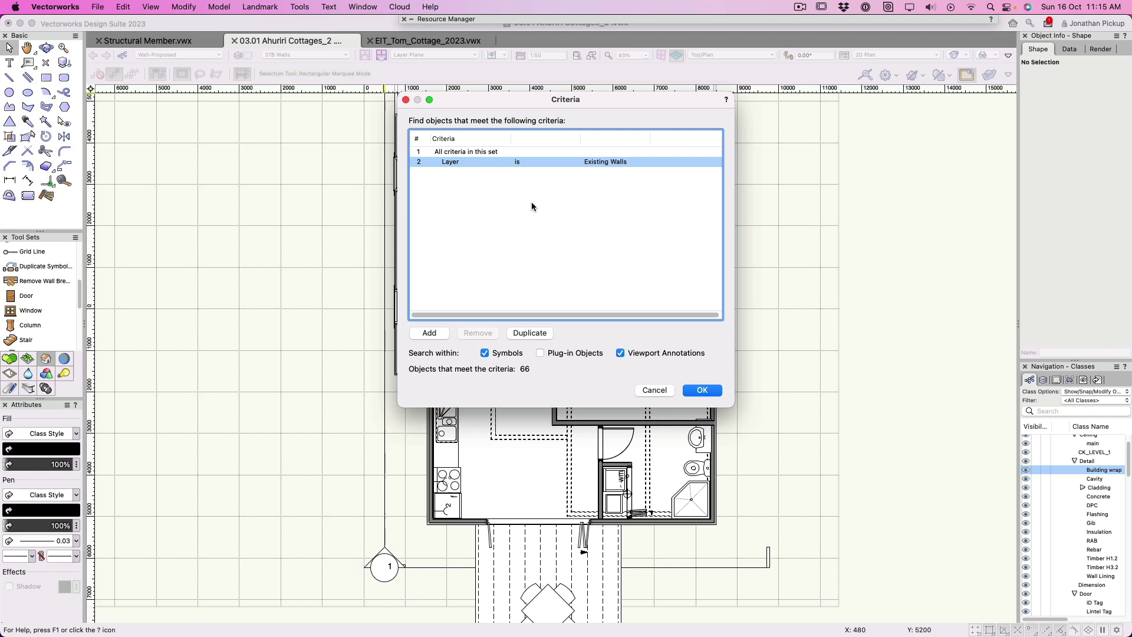
# - Set the selection criterion to Class is Services-Fixtures
pyautogui.click(505, 163)
pyautogui.click(504, 164)
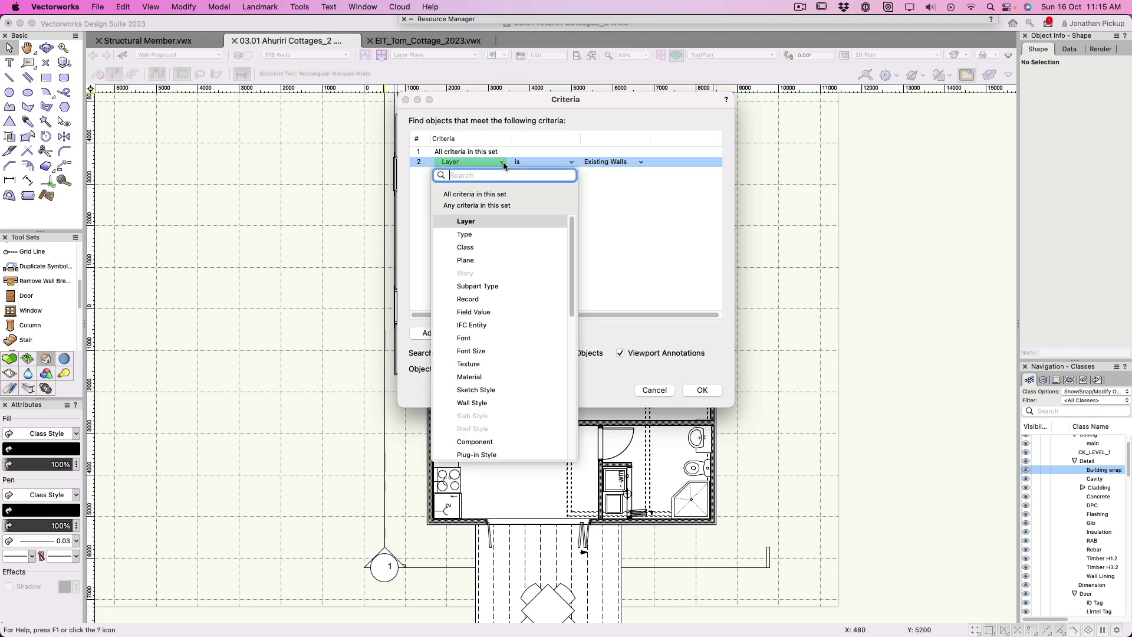
pyautogui.click(479, 247)
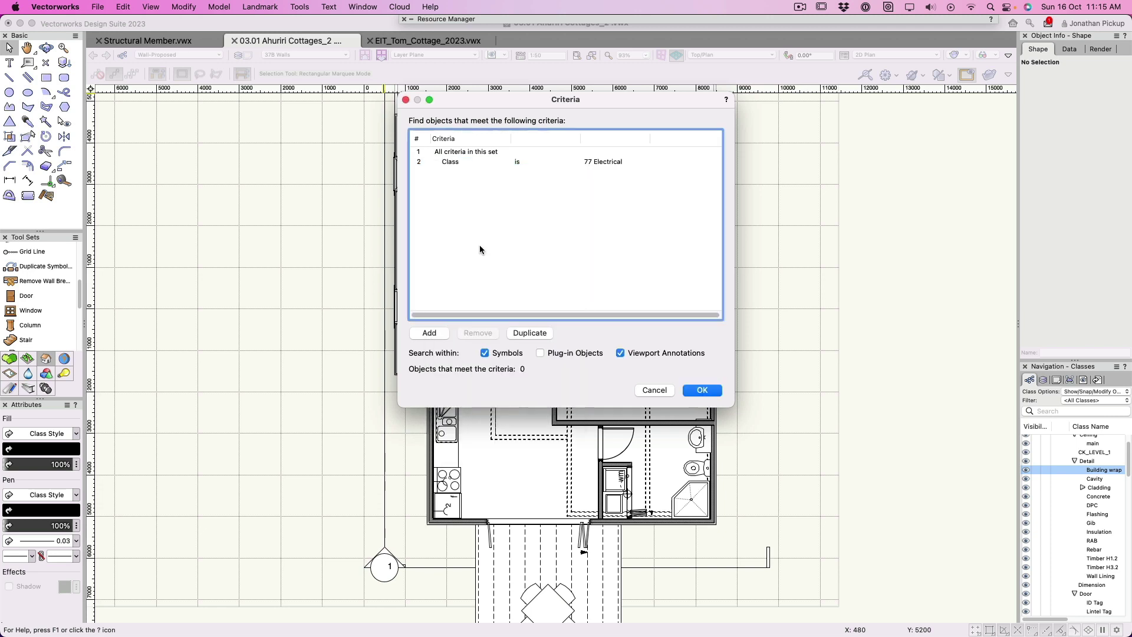
pyautogui.click(641, 165)
pyautogui.click(641, 165)
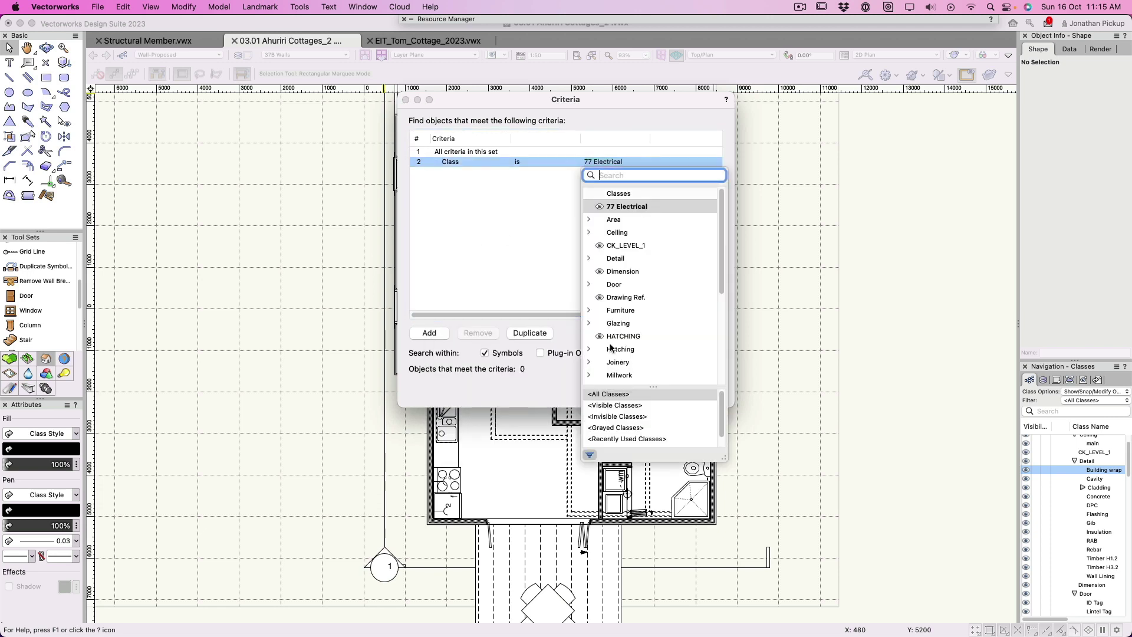
pyautogui.scroll(-5, 613, 345)
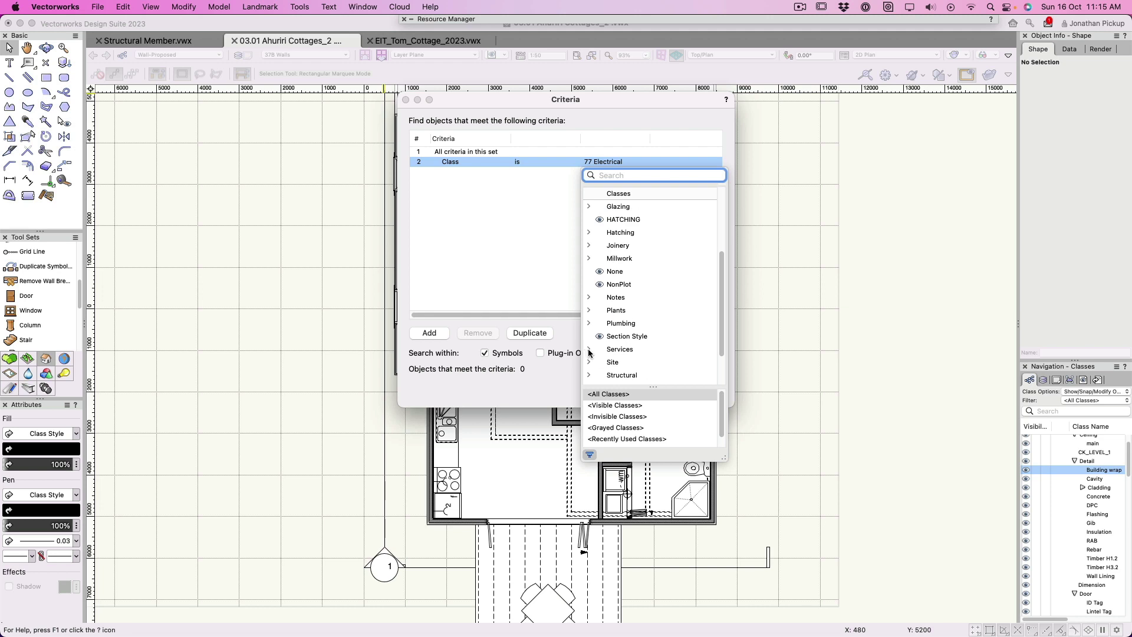
pyautogui.click(588, 352)
pyautogui.scroll(-3, 625, 319)
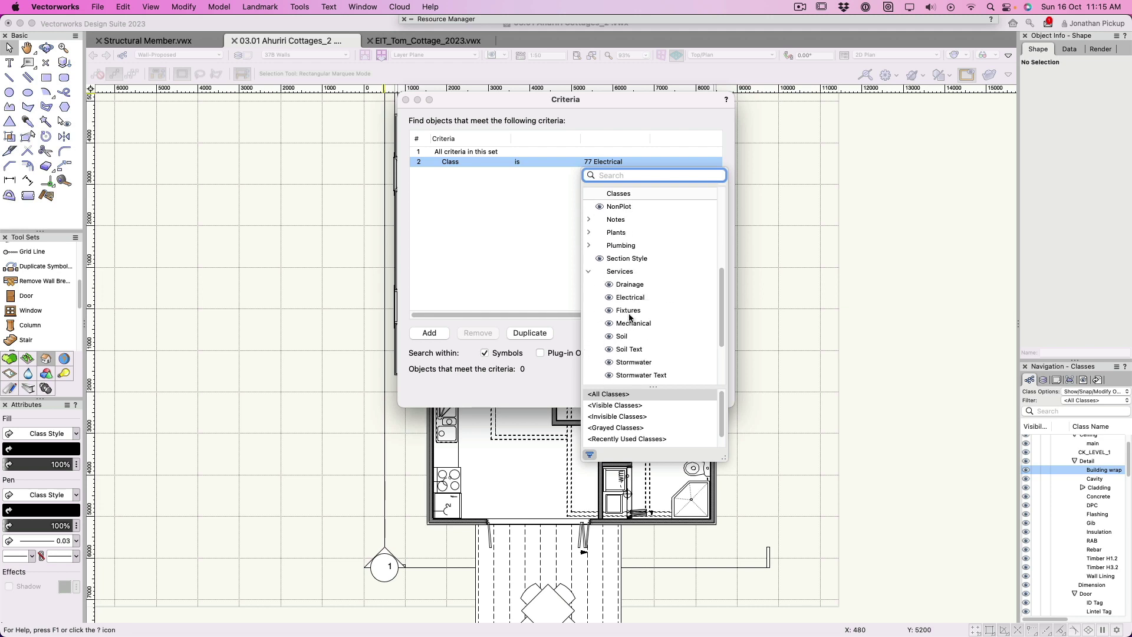
pyautogui.click(629, 313)
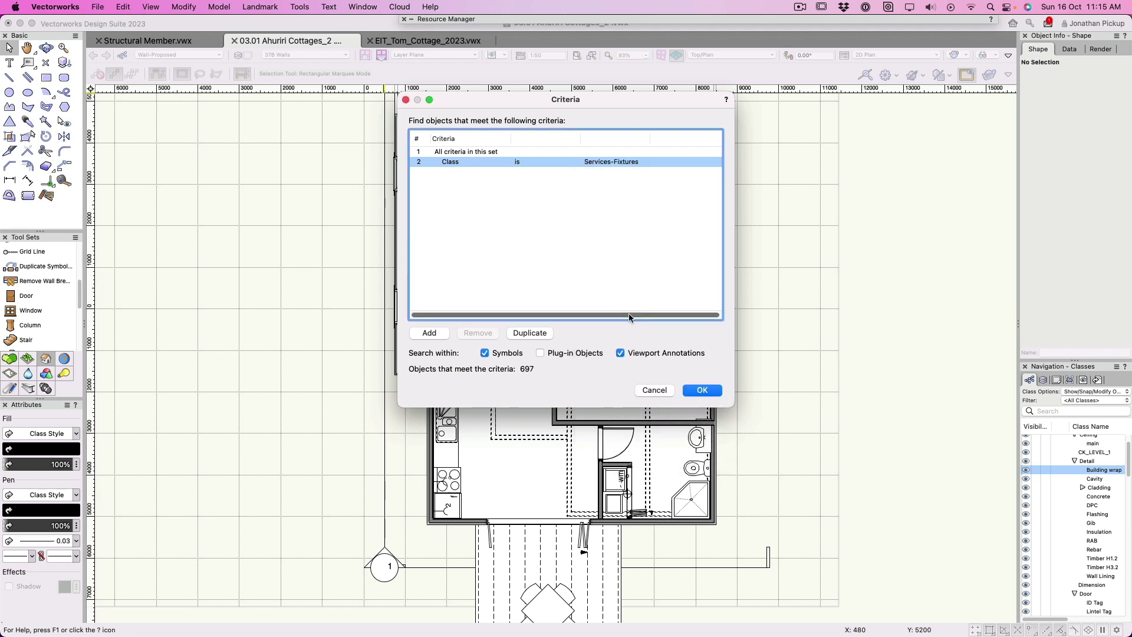
# - Exclude symbols and viewport annotations, and remove the extra Existing Walls layer criterion
pyautogui.click(625, 353)
pyautogui.click(492, 354)
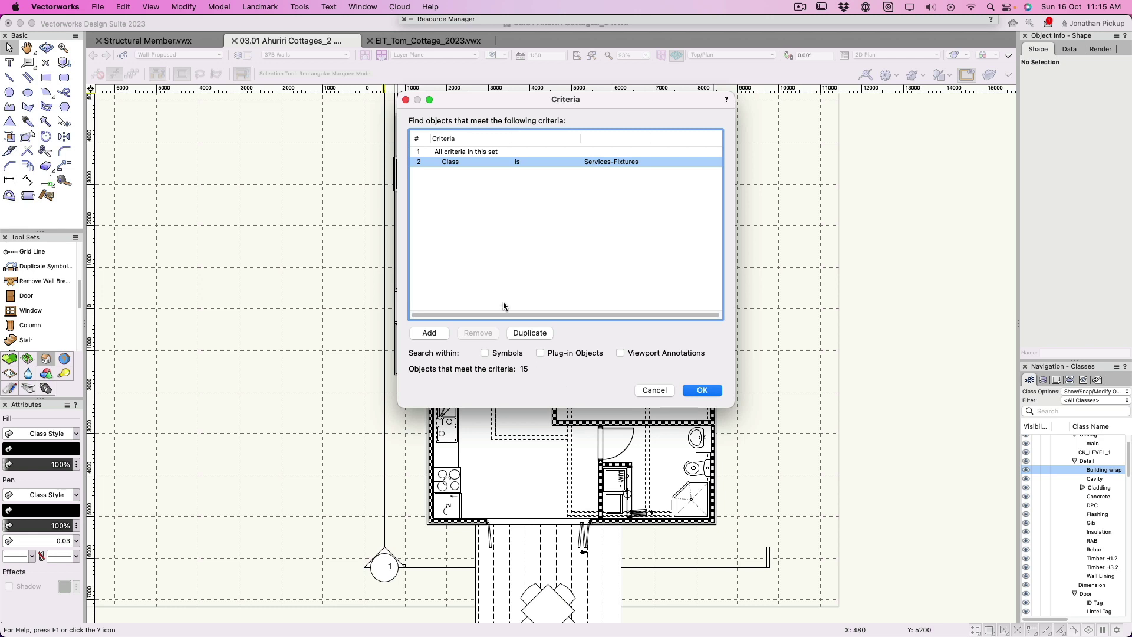
pyautogui.click(430, 334)
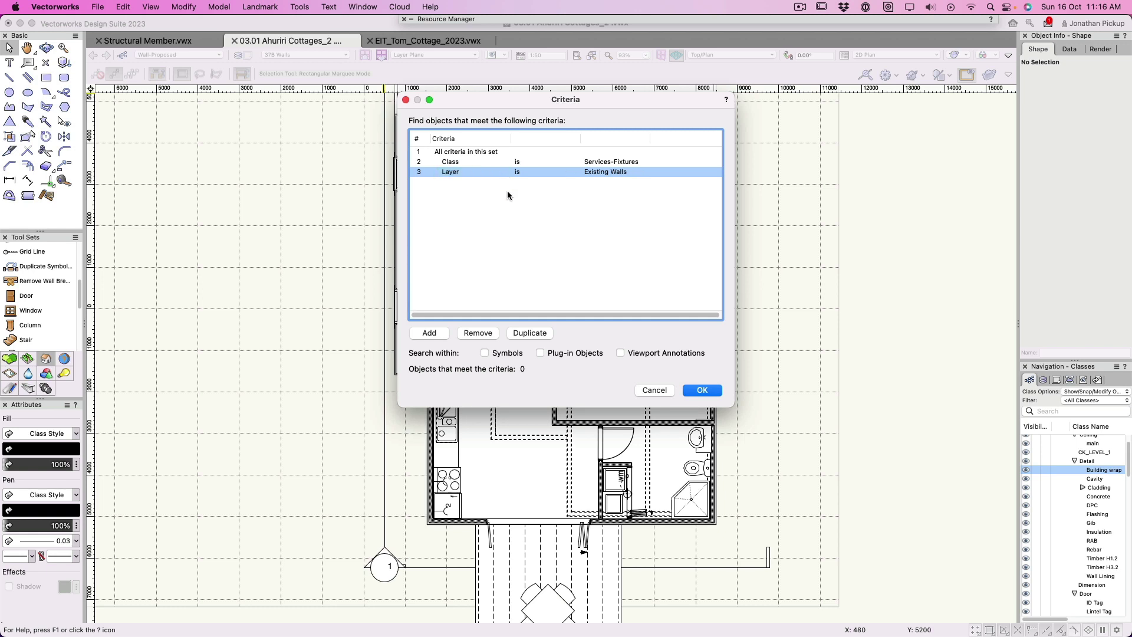
pyautogui.click(479, 334)
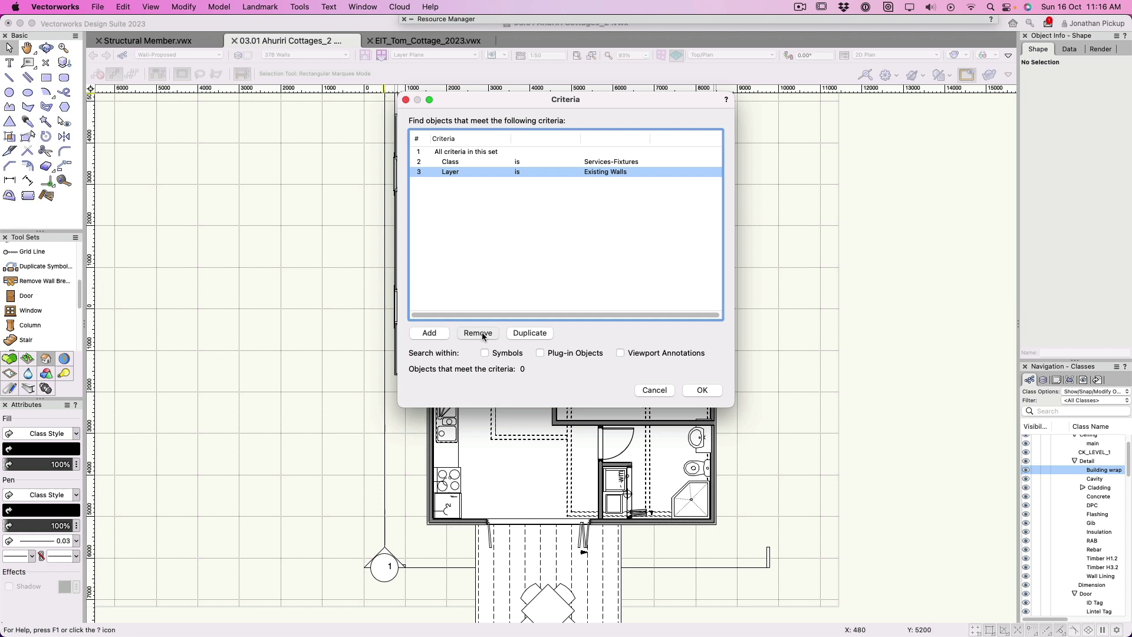
# - Confirm the criteria and create a new script palette named Utility Palette
pyautogui.click(703, 391)
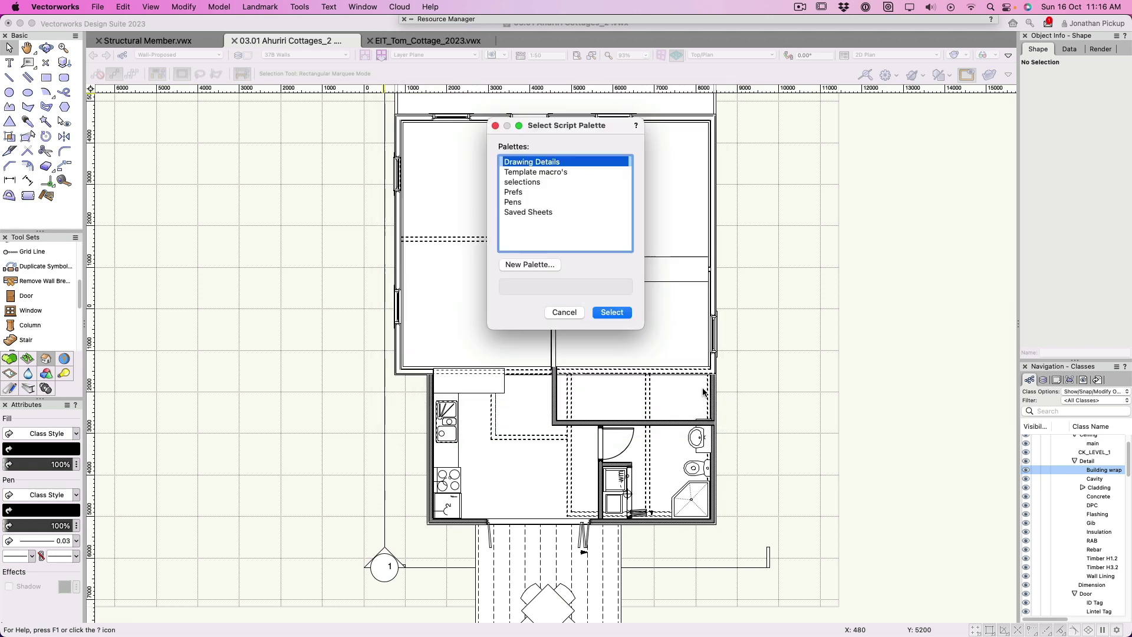
pyautogui.click(535, 264)
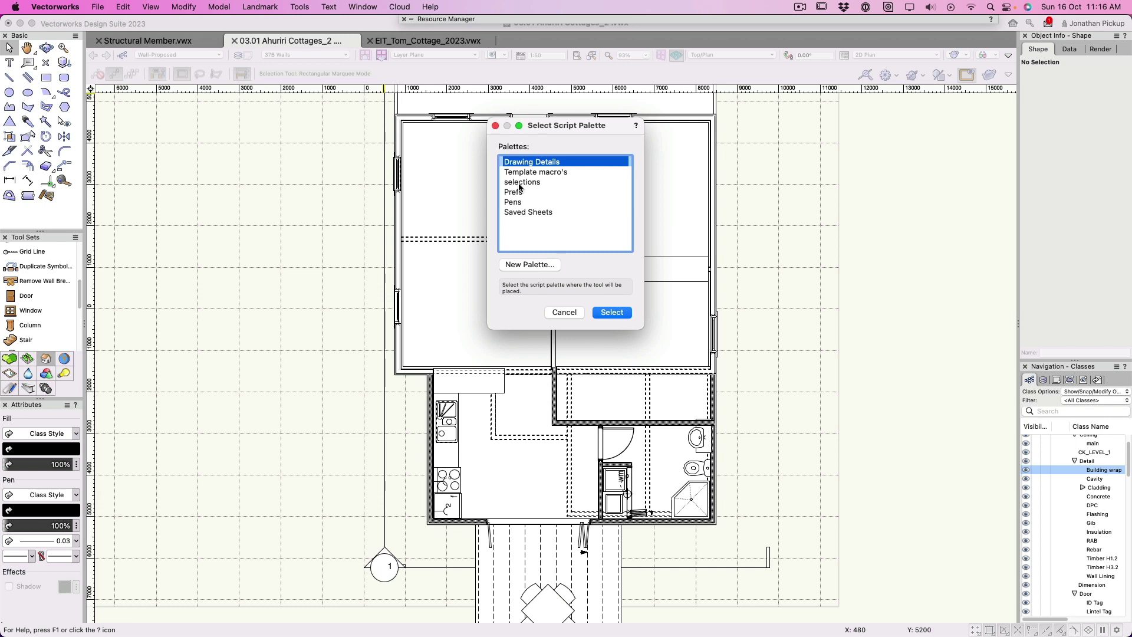
pyautogui.click(532, 265)
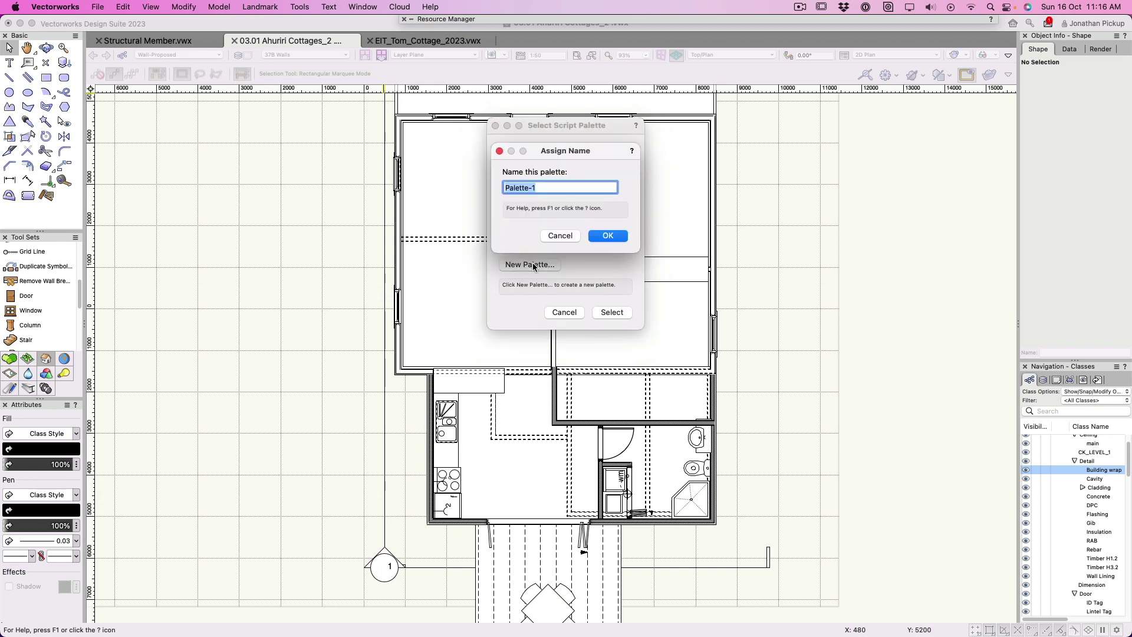
pyautogui.write('Utility Palette')
pyautogui.press('Return')
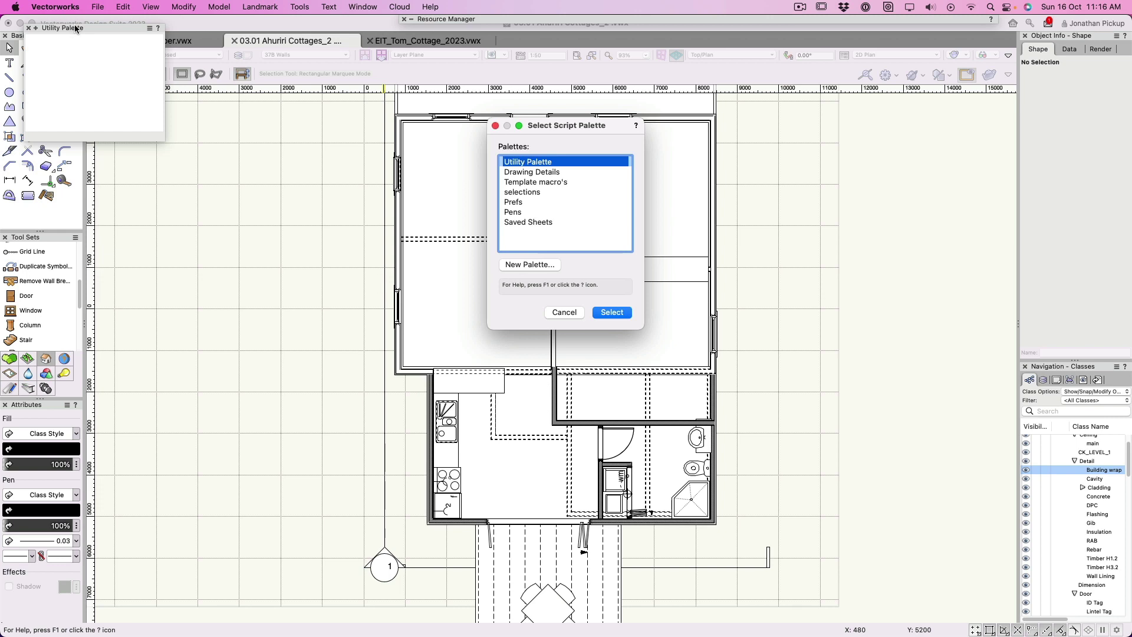
pyautogui.moveTo(75, 29); pyautogui.dragTo(151, 104)
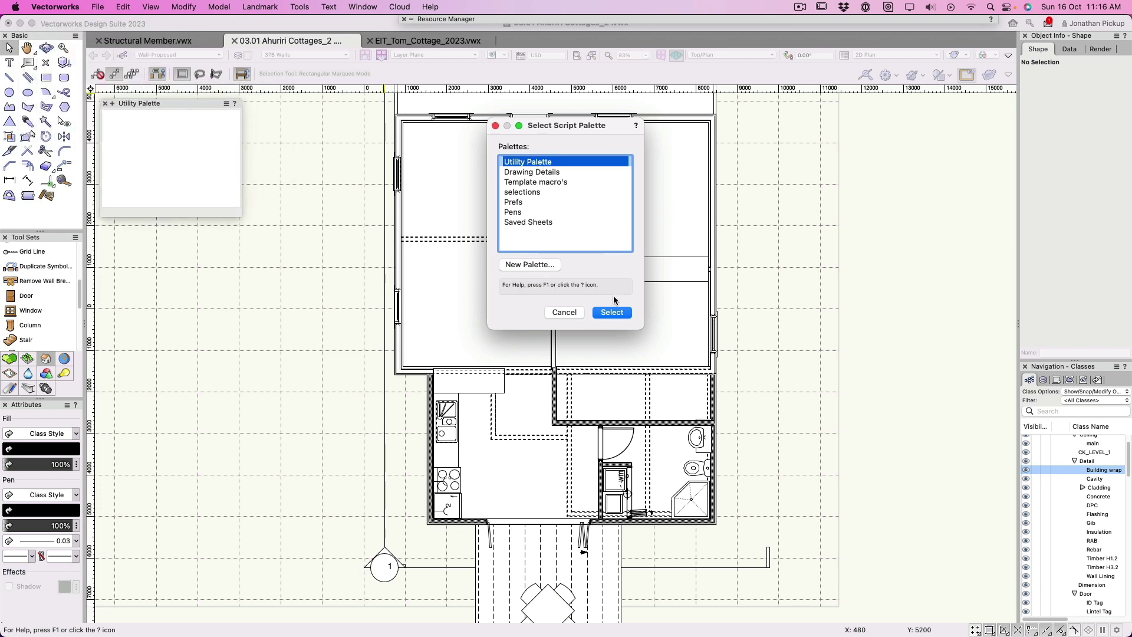
# - Save the script into Utility Palette under the name Select Plumbing
pyautogui.click(615, 313)
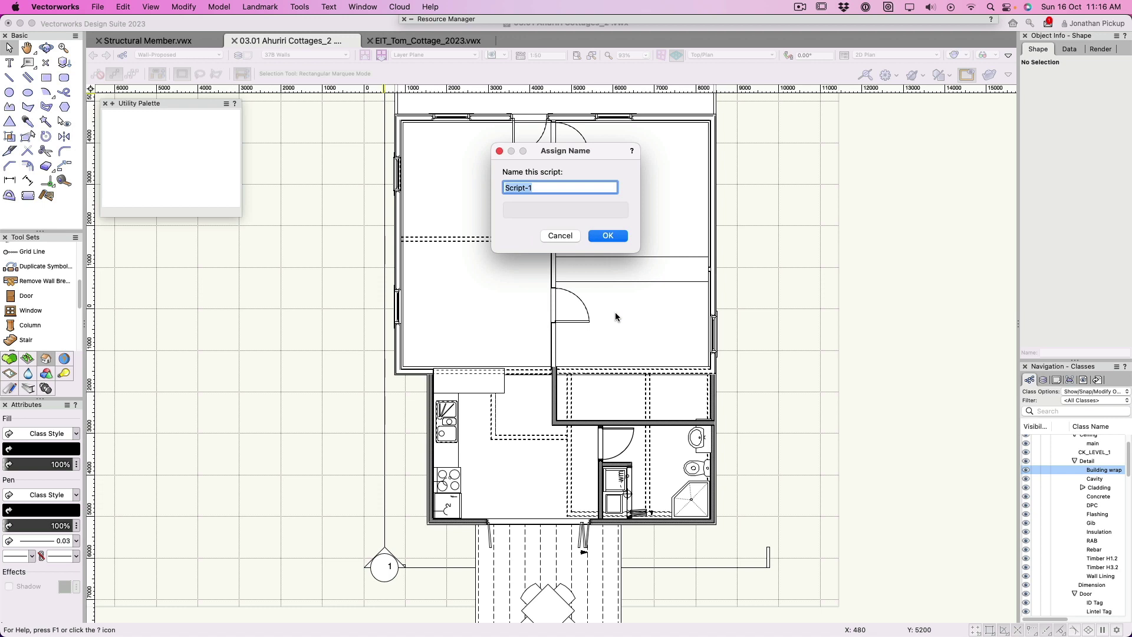
pyautogui.write('Select Plumbing')
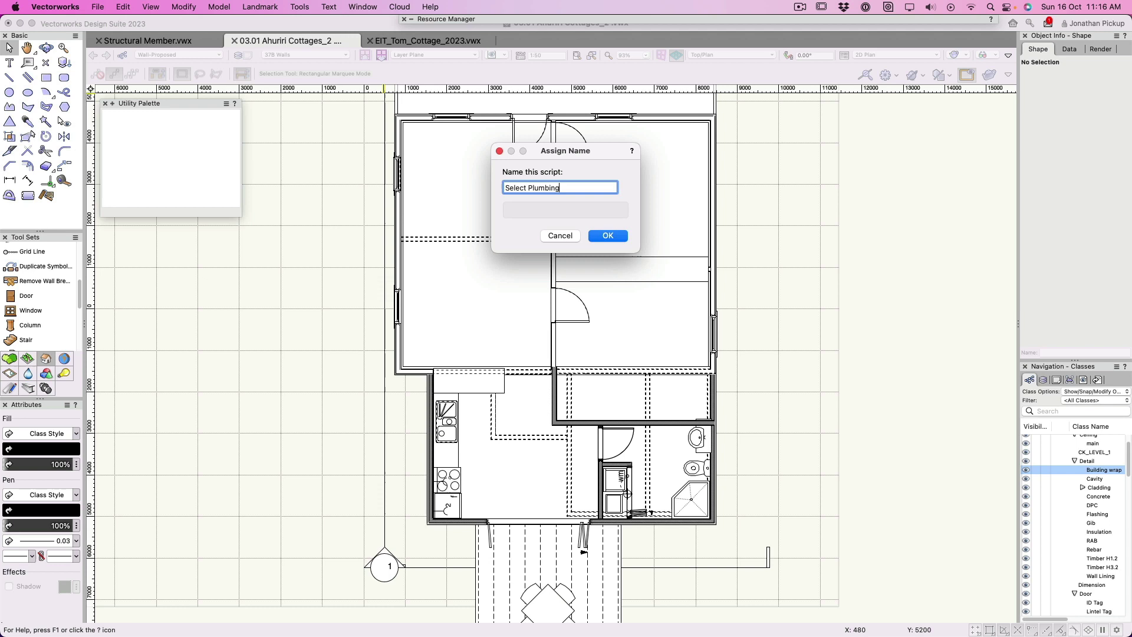
pyautogui.press('Return')
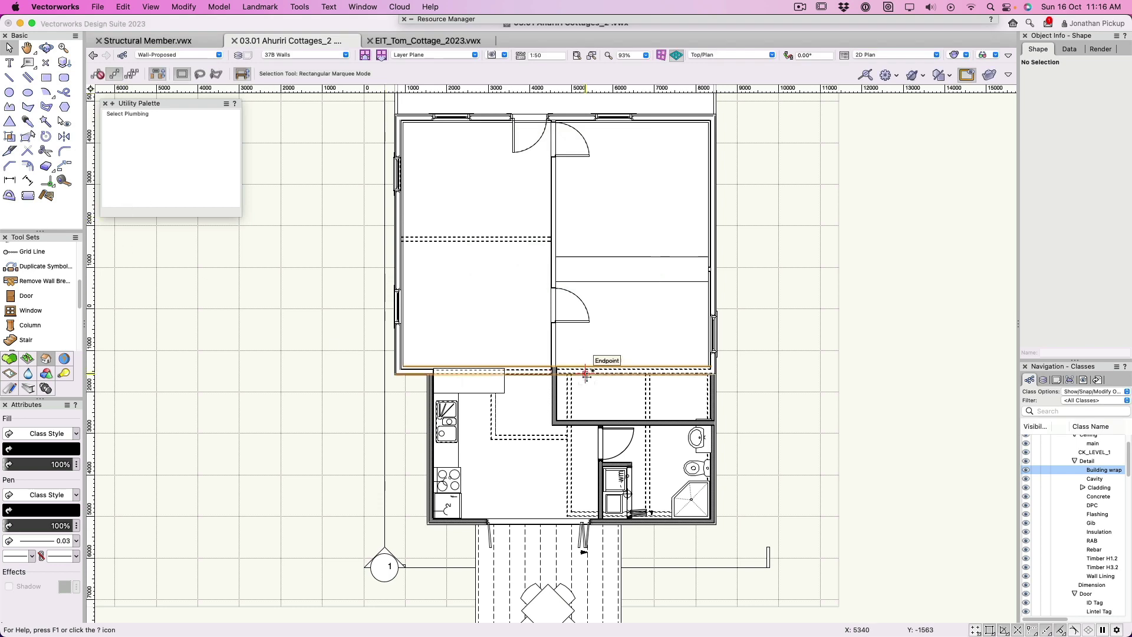
# - Run Select Plumbing to pick the four Services-Fixtures objects, then bring up the Tools menu
pyautogui.click(135, 116)
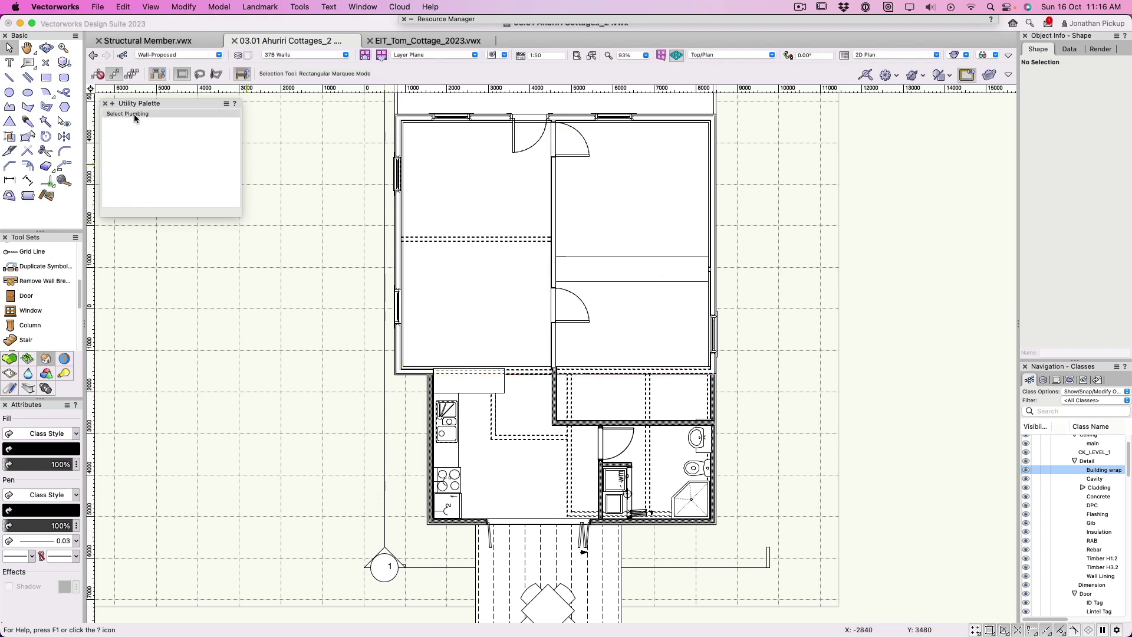
pyautogui.doubleClick(134, 114)
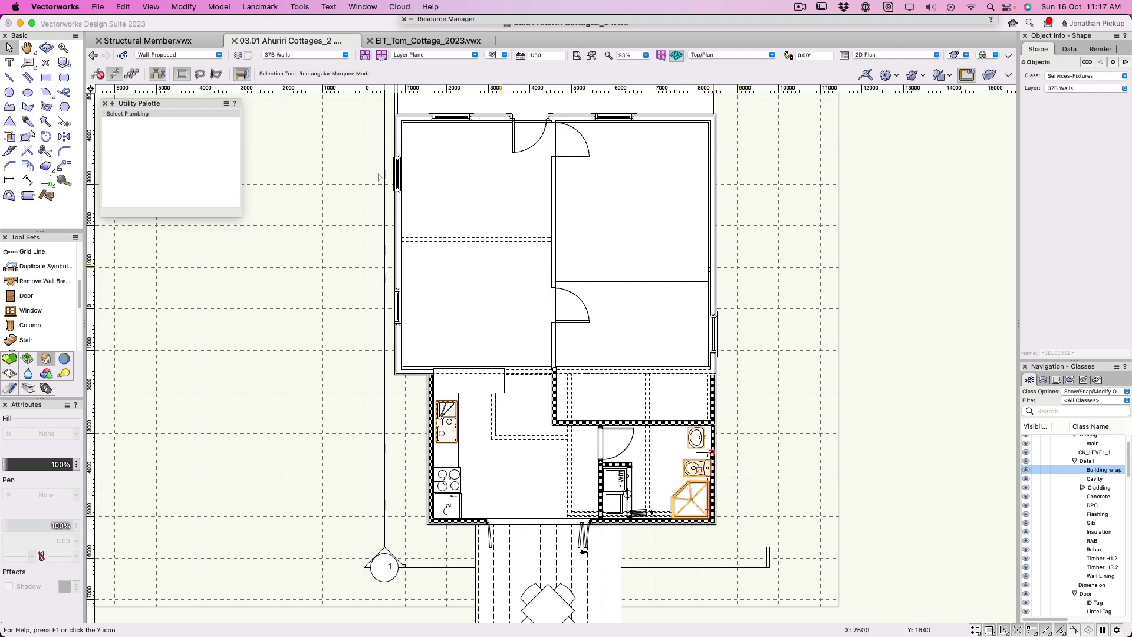
pyautogui.click(301, 8)
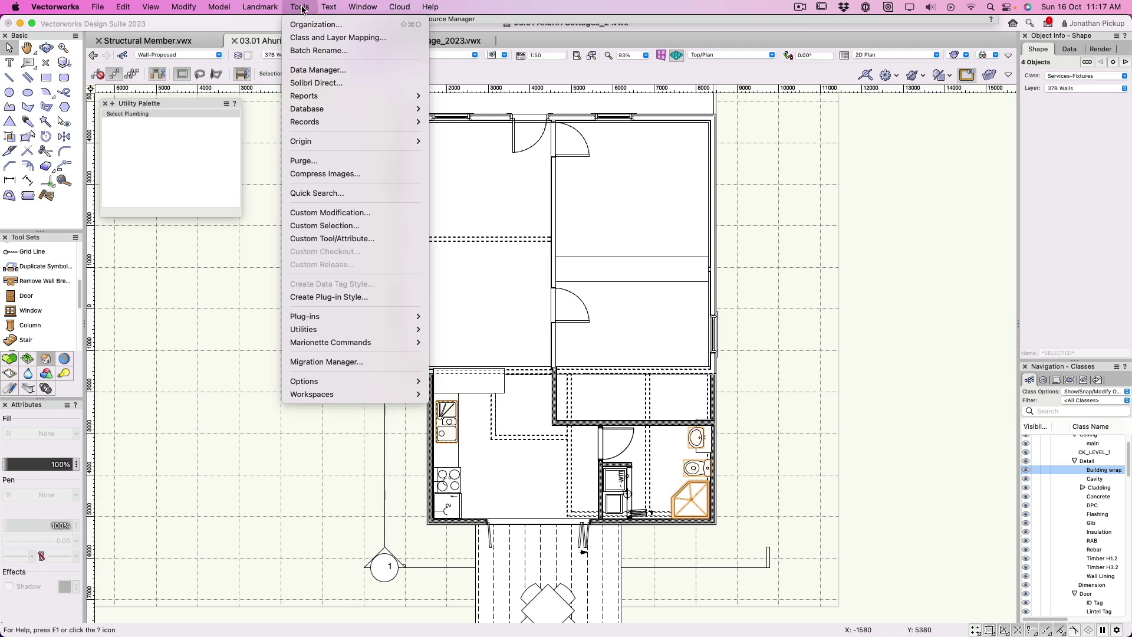
# - Start another Custom Selection set to Select Only and saved as a VectorScript
pyautogui.click(330, 225)
pyautogui.click(524, 178)
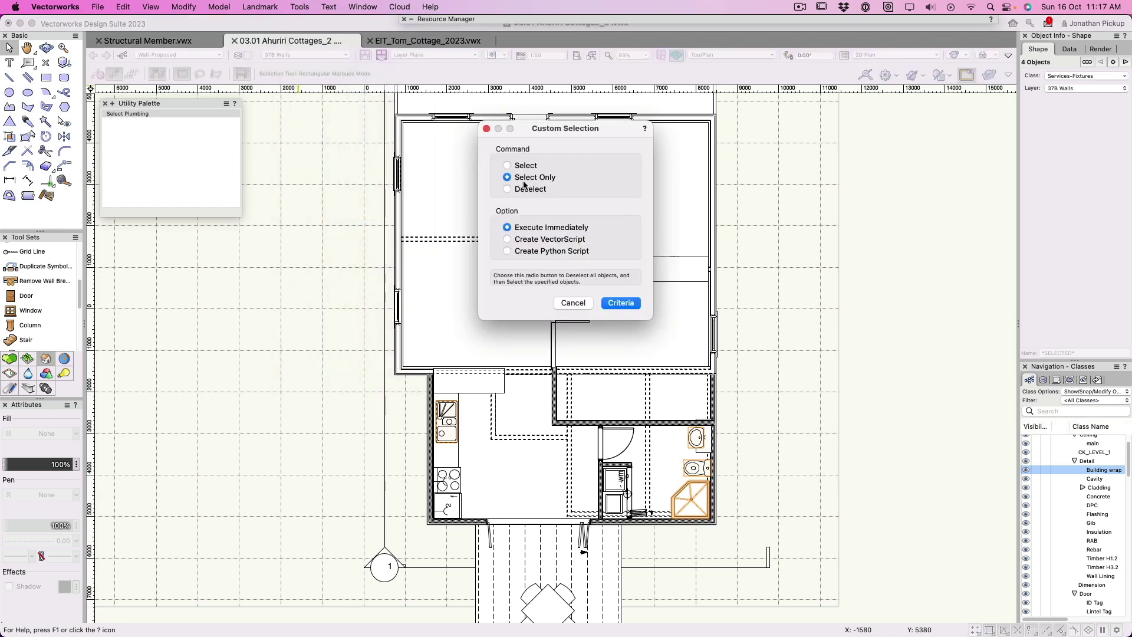
pyautogui.click(536, 241)
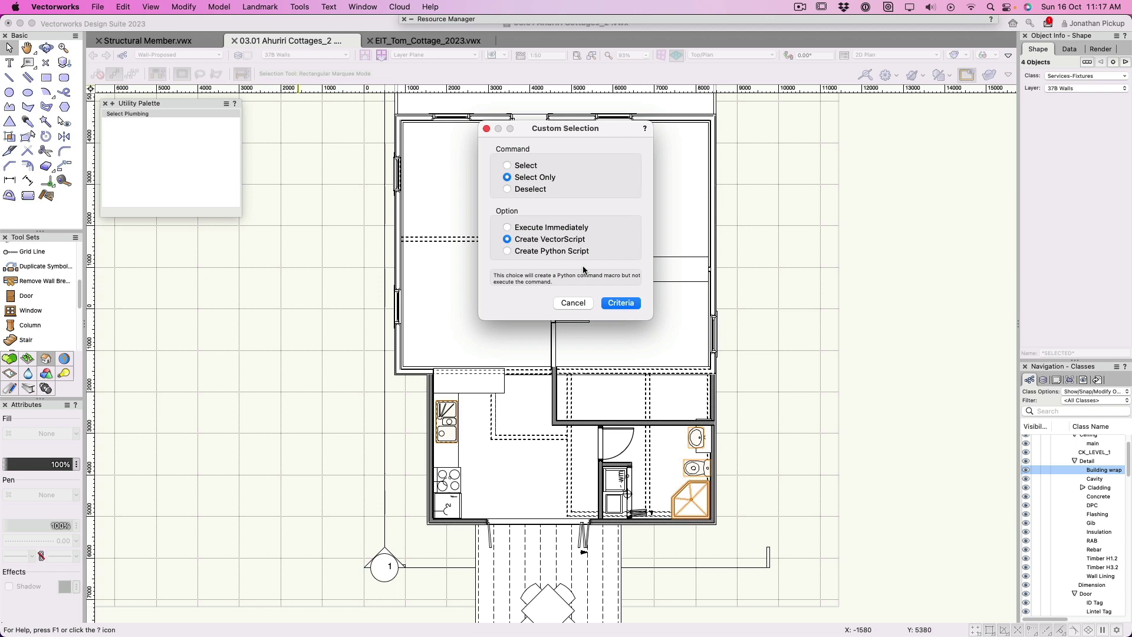
pyautogui.click(619, 303)
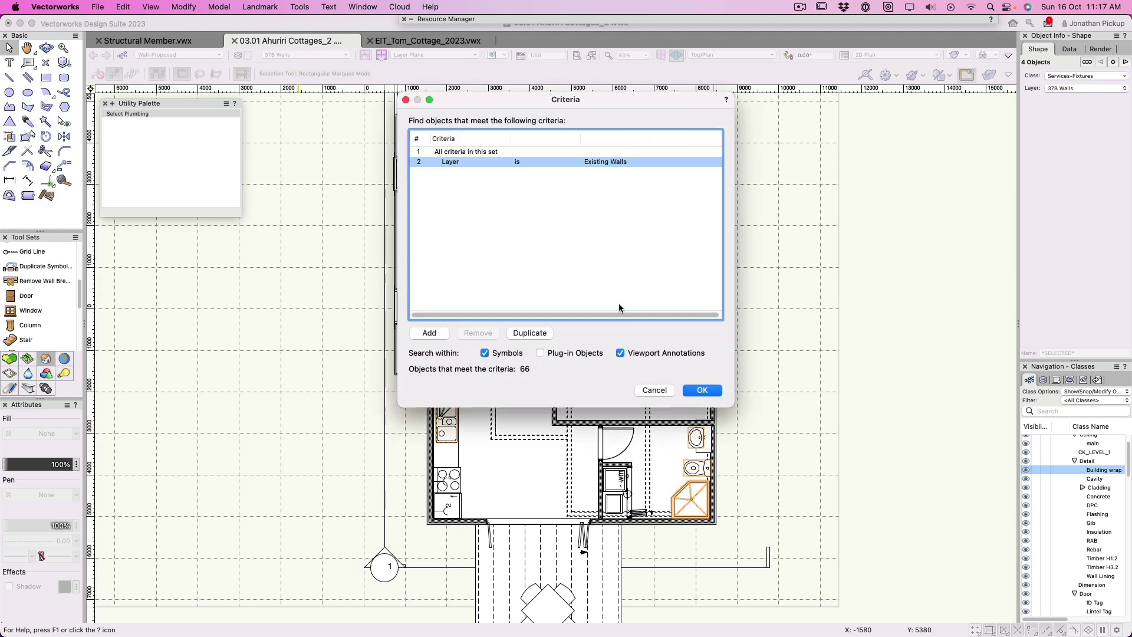
# - Set the criterion to Class is Wall-Demolished
pyautogui.click(504, 161)
pyautogui.click(465, 247)
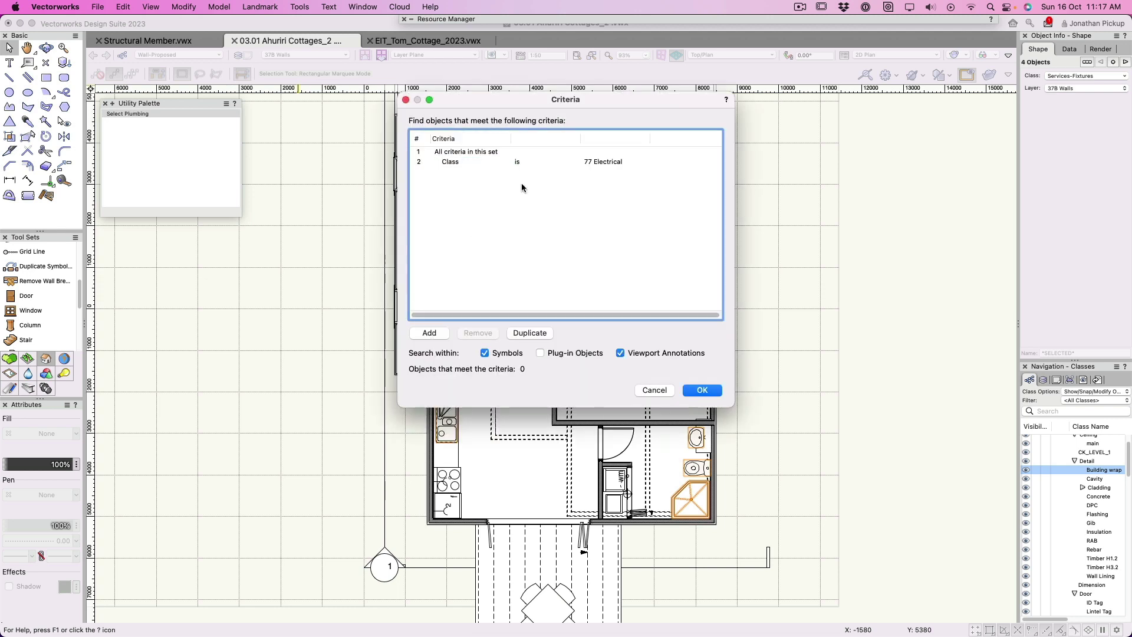
pyautogui.click(642, 164)
pyautogui.click(640, 163)
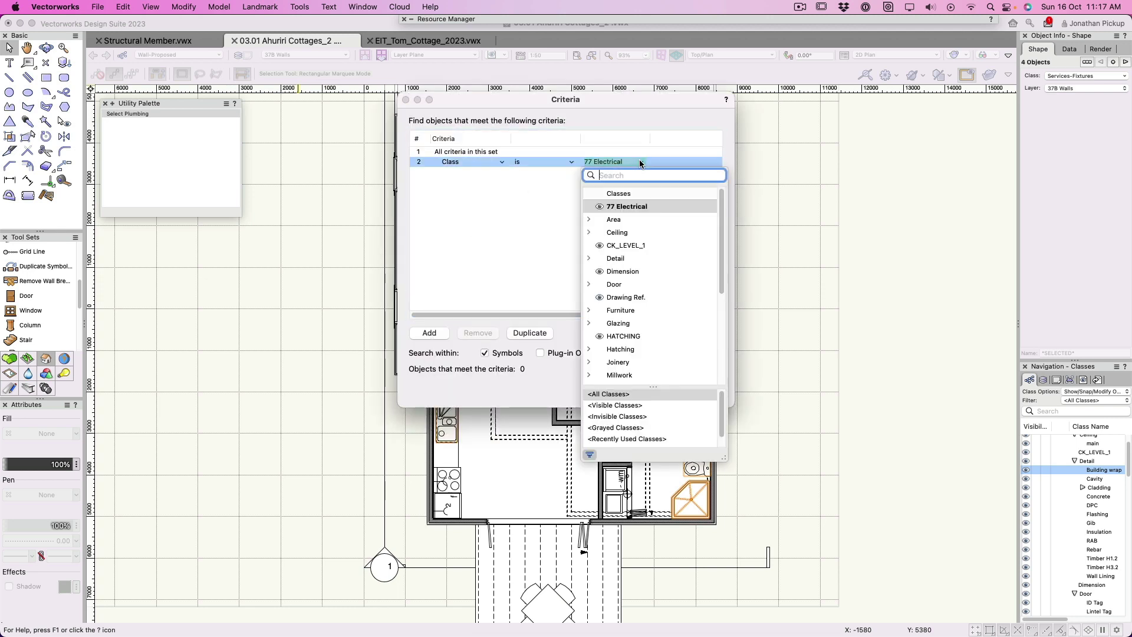
pyautogui.write('wall')
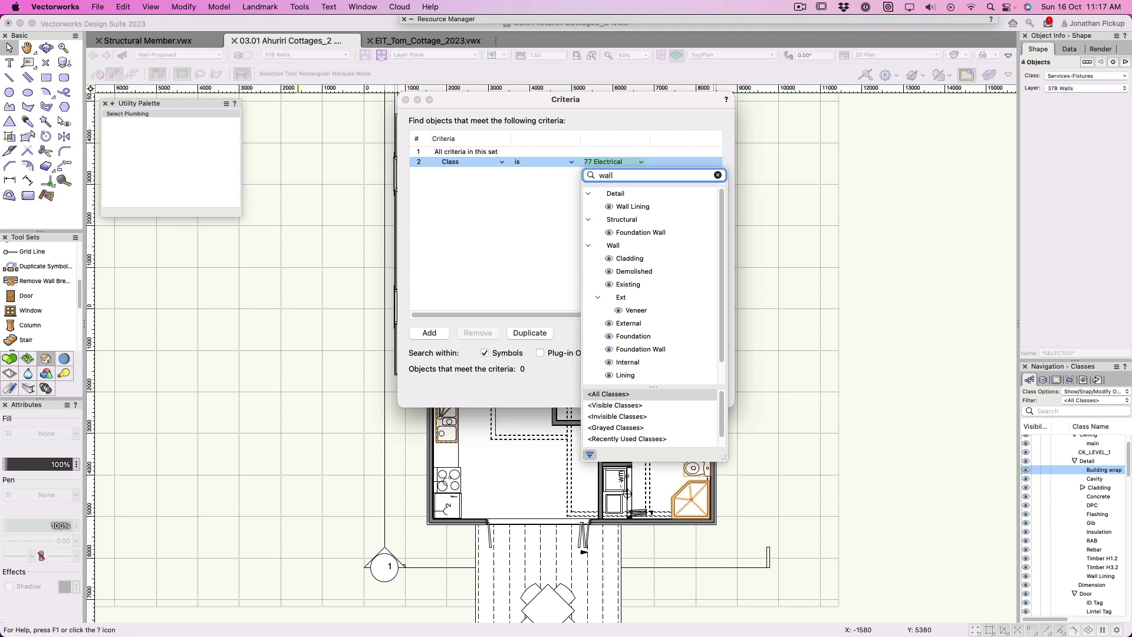
pyautogui.scroll(-1, 649, 336)
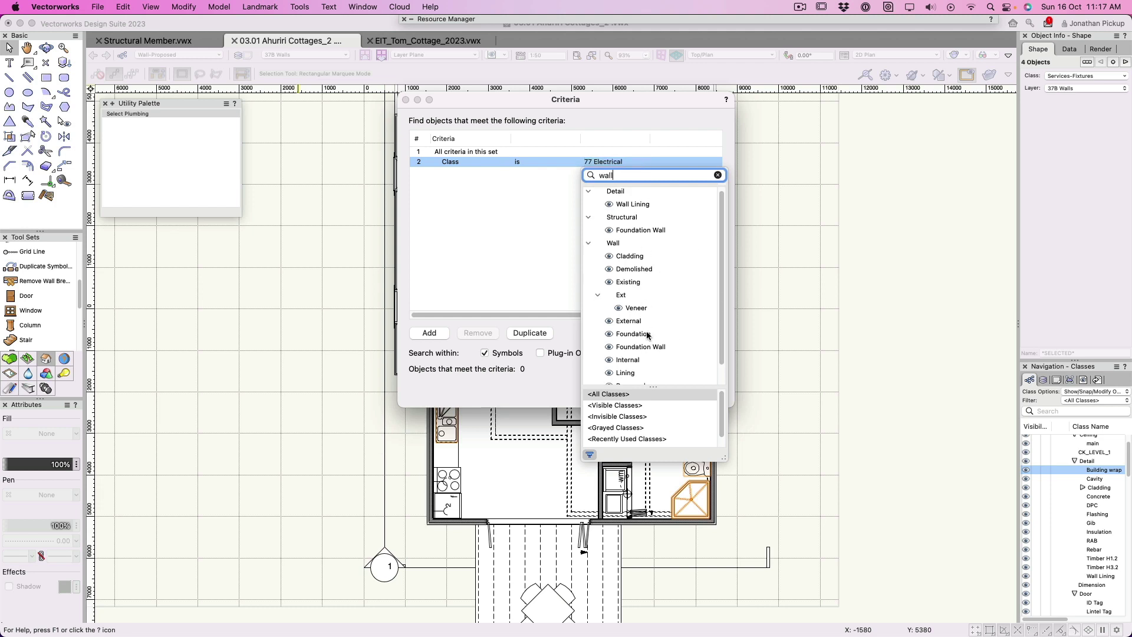
pyautogui.click(632, 270)
# - Leave symbols and viewport annotations out of the search and confirm the 11-object criteria
pyautogui.click(518, 353)
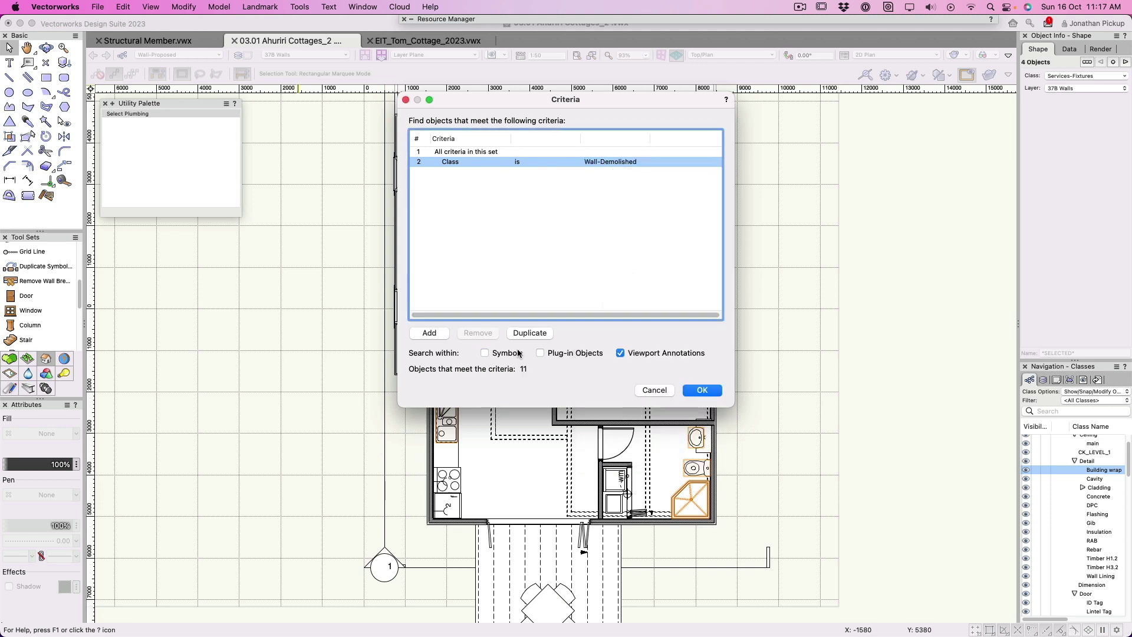
pyautogui.click(666, 353)
pyautogui.click(699, 390)
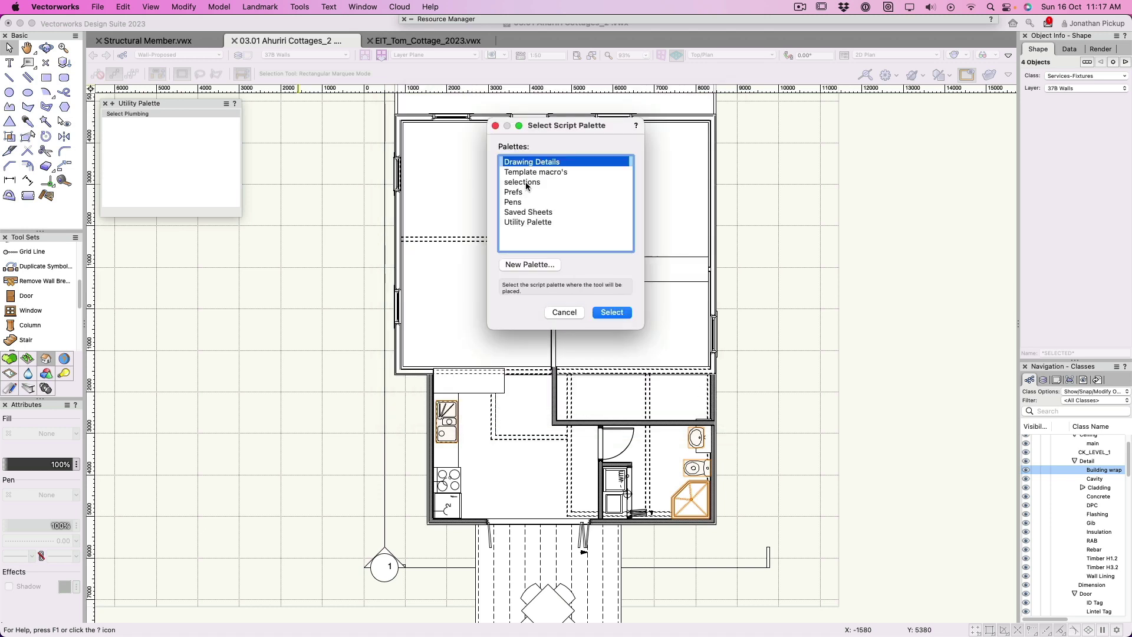
# - Save the script into Utility Palette under the name Select Demo Walls
pyautogui.click(518, 222)
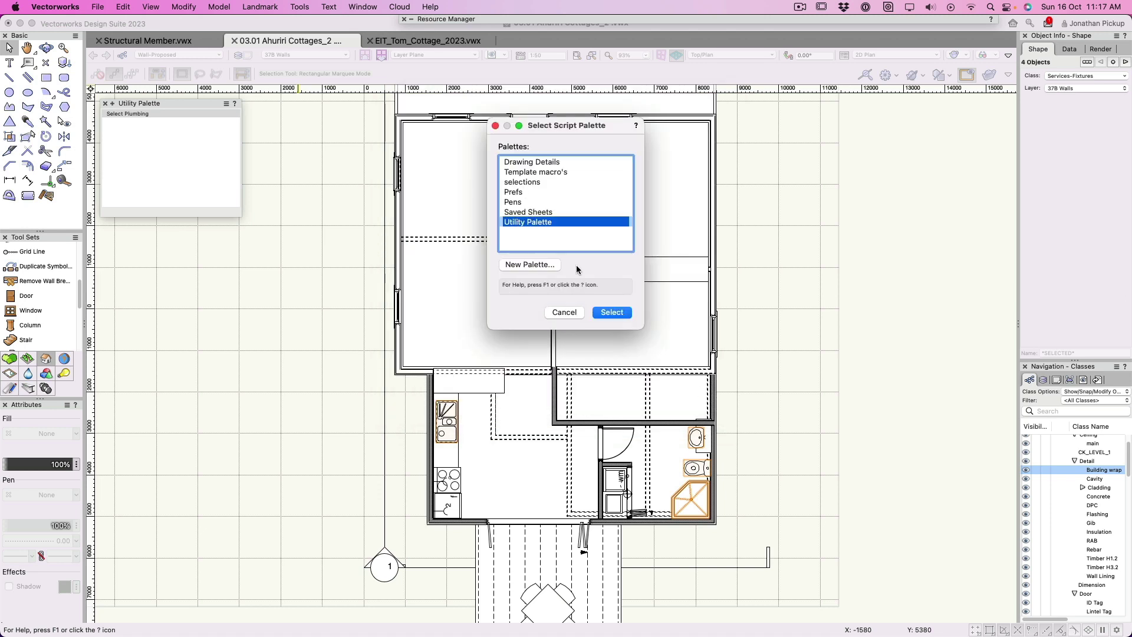
pyautogui.click(607, 310)
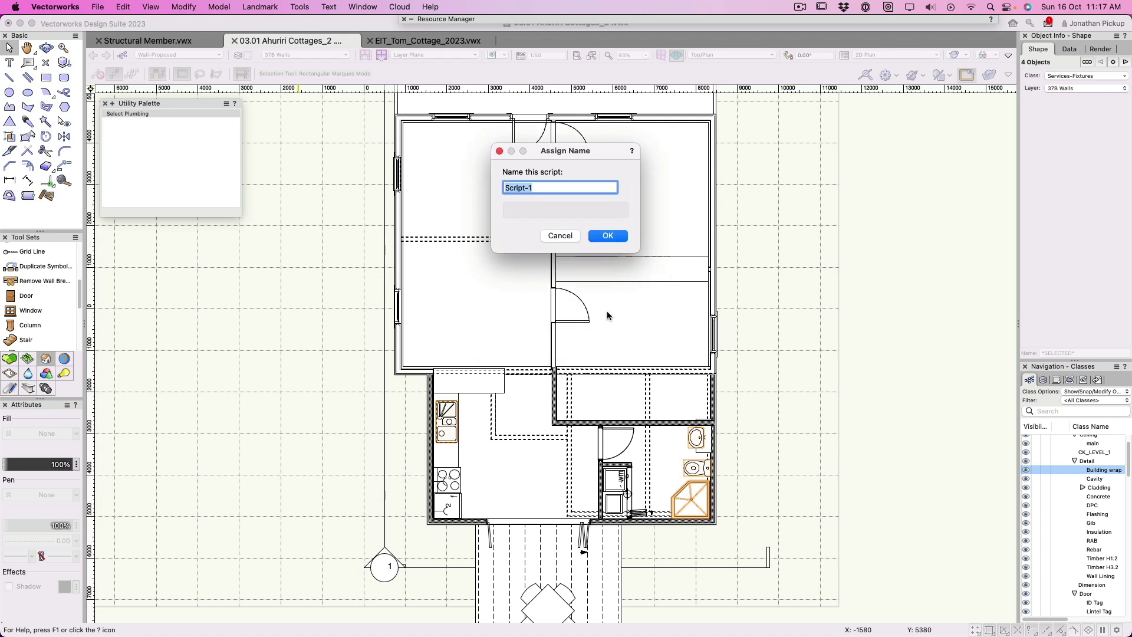
pyautogui.write('Select Dmeo')
pyautogui.press('BackSpace')
pyautogui.press('BackSpace')
pyautogui.press('BackSpace')
pyautogui.press('BackSpace')
pyautogui.write('emo Wal')
pyautogui.press('Return')
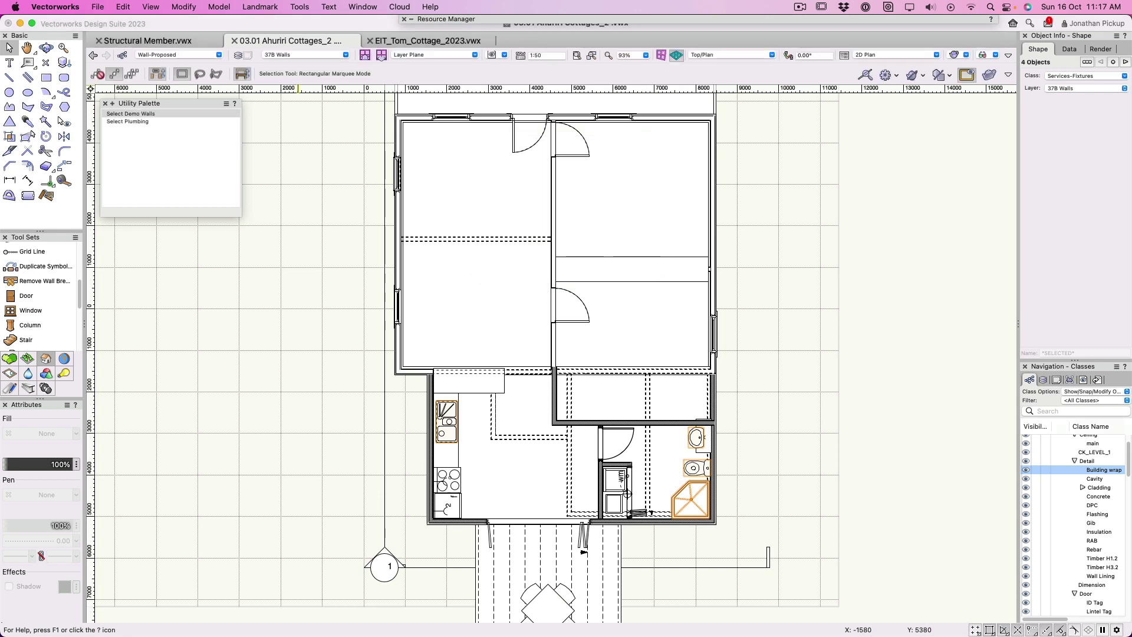
# - Run Select Demo Walls to pick the 11 demolished walls, then deselect them
pyautogui.doubleClick(120, 115)
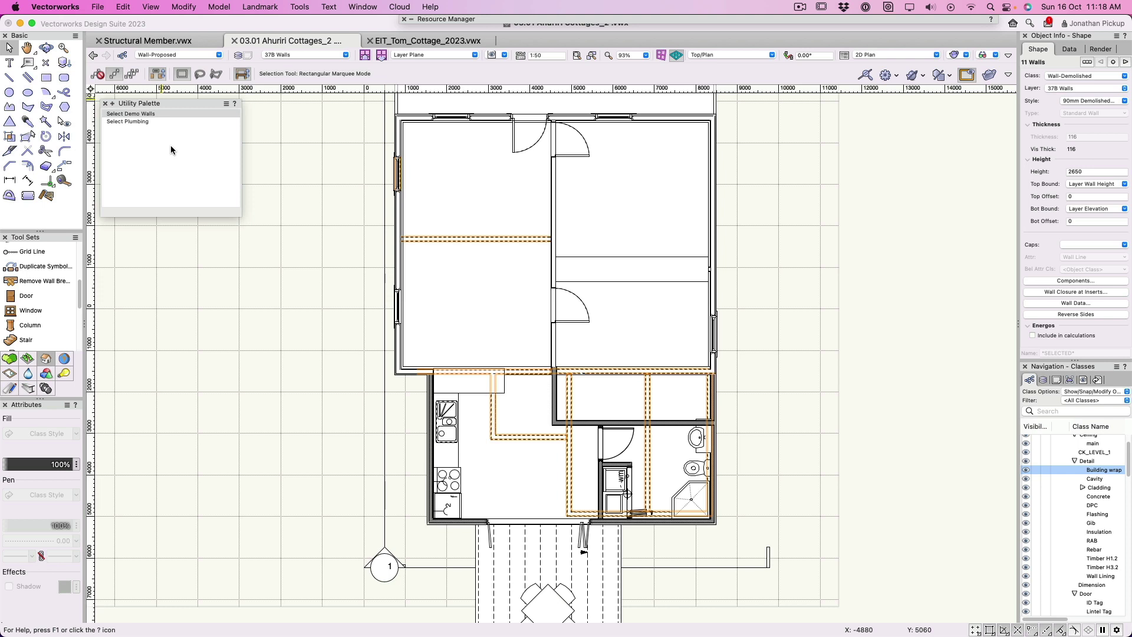
pyautogui.click(879, 472)
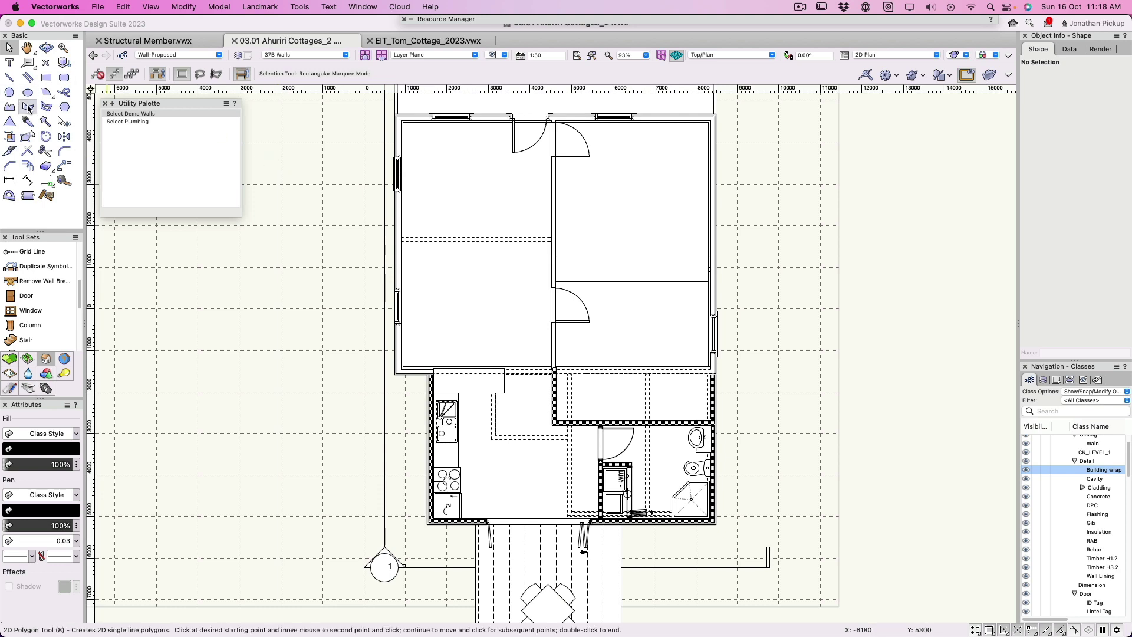
# - Choose the 2D Polygon tool with Services-Electrical as the active class
pyautogui.click(28, 108)
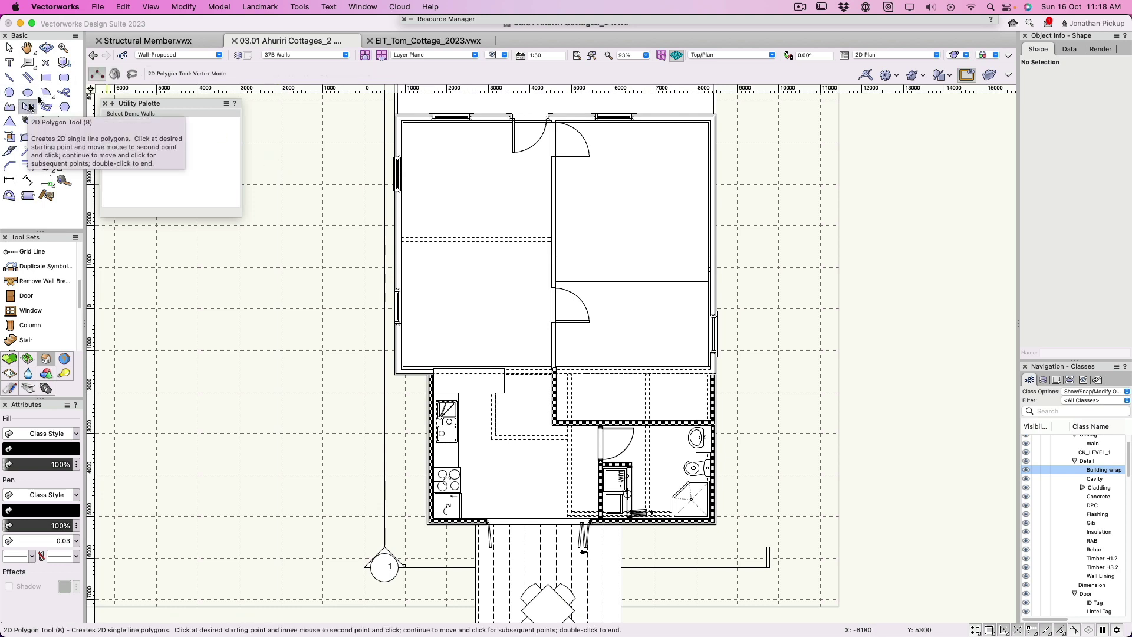
pyautogui.click(172, 56)
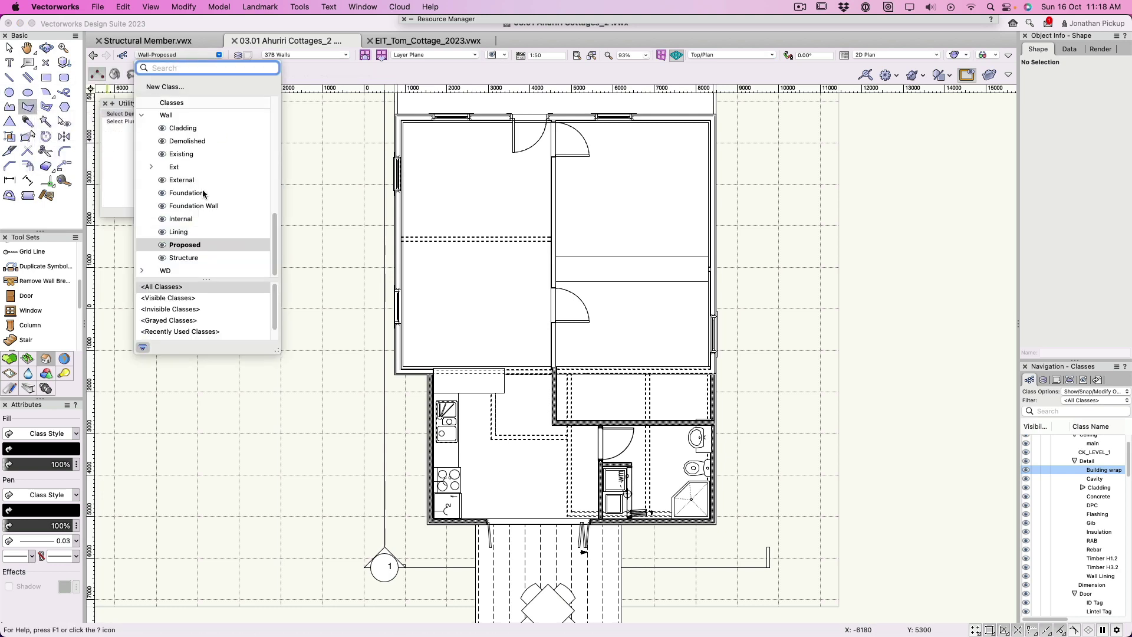
pyautogui.scroll(10, 187, 155)
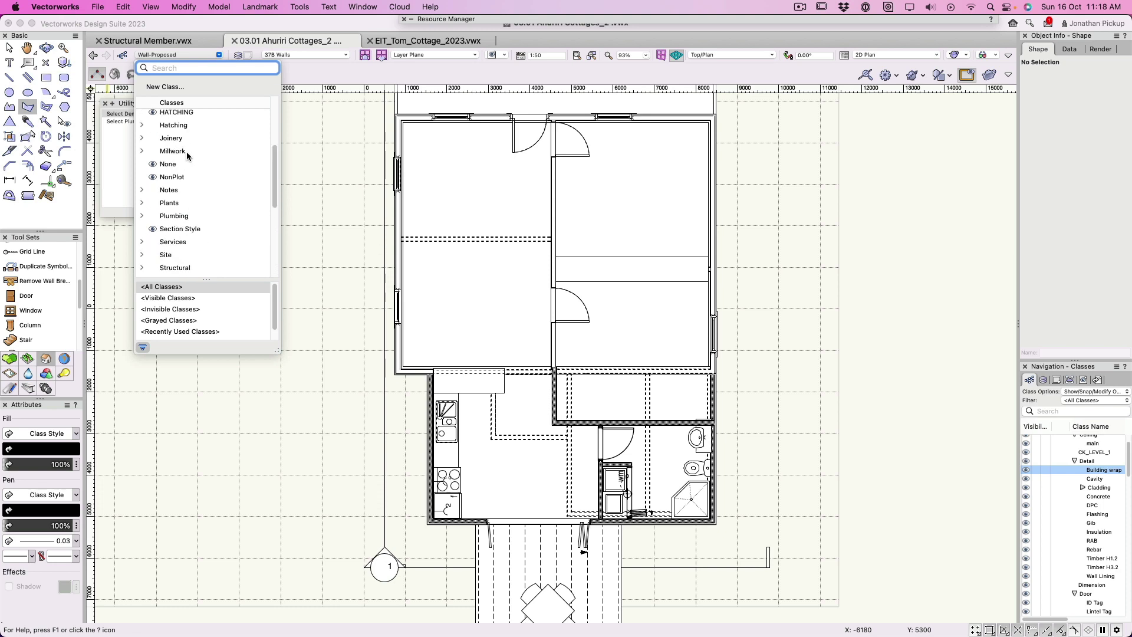
pyautogui.click(142, 241)
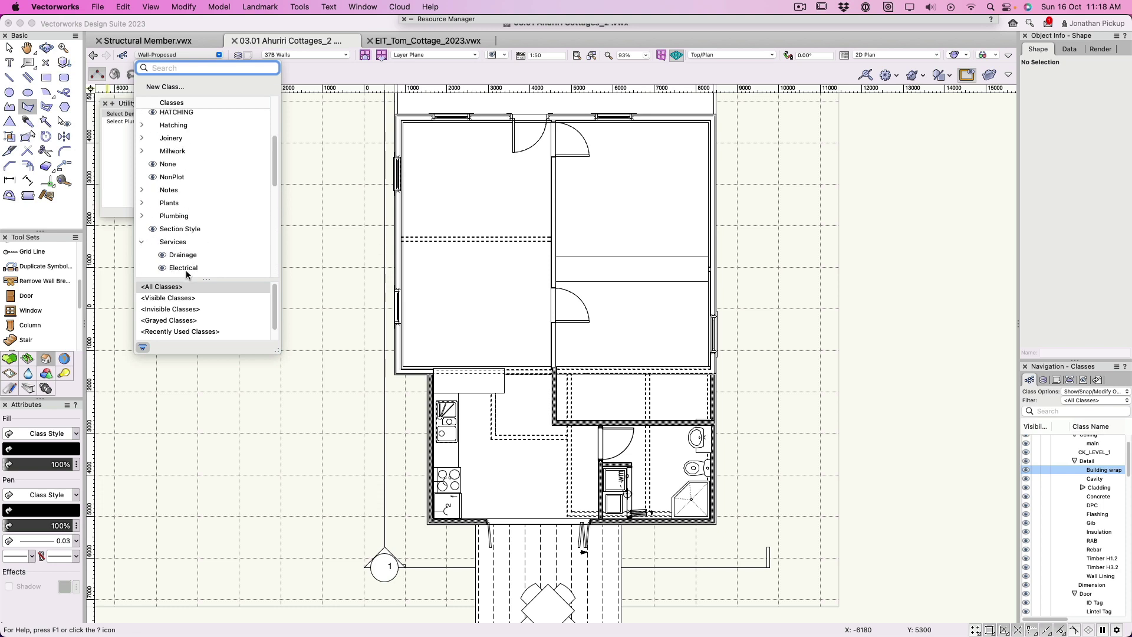
pyautogui.click(188, 269)
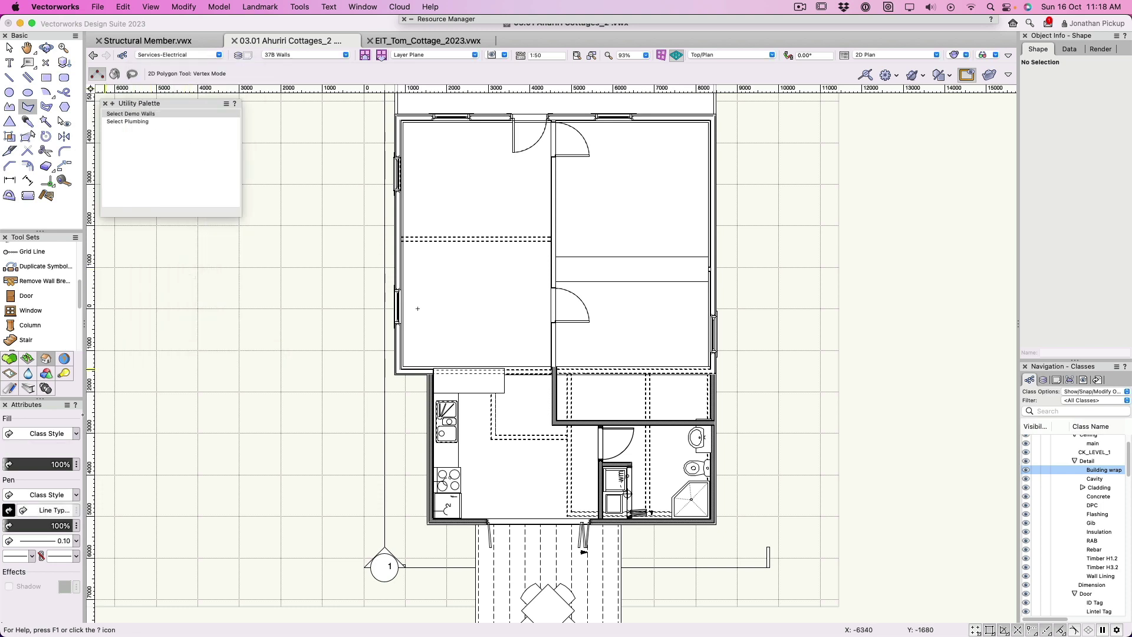
# - Float and widen the Attributes palette, then set all attributes By Class
pyautogui.moveTo(49, 411); pyautogui.dragTo(124, 223)
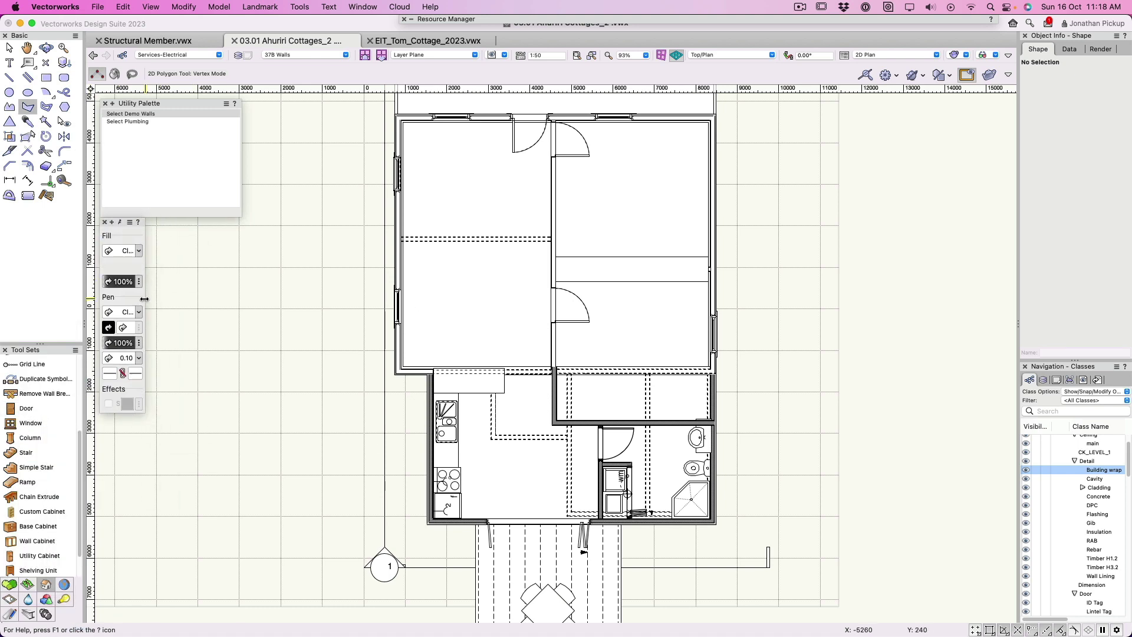
pyautogui.moveTo(145, 299); pyautogui.dragTo(248, 298)
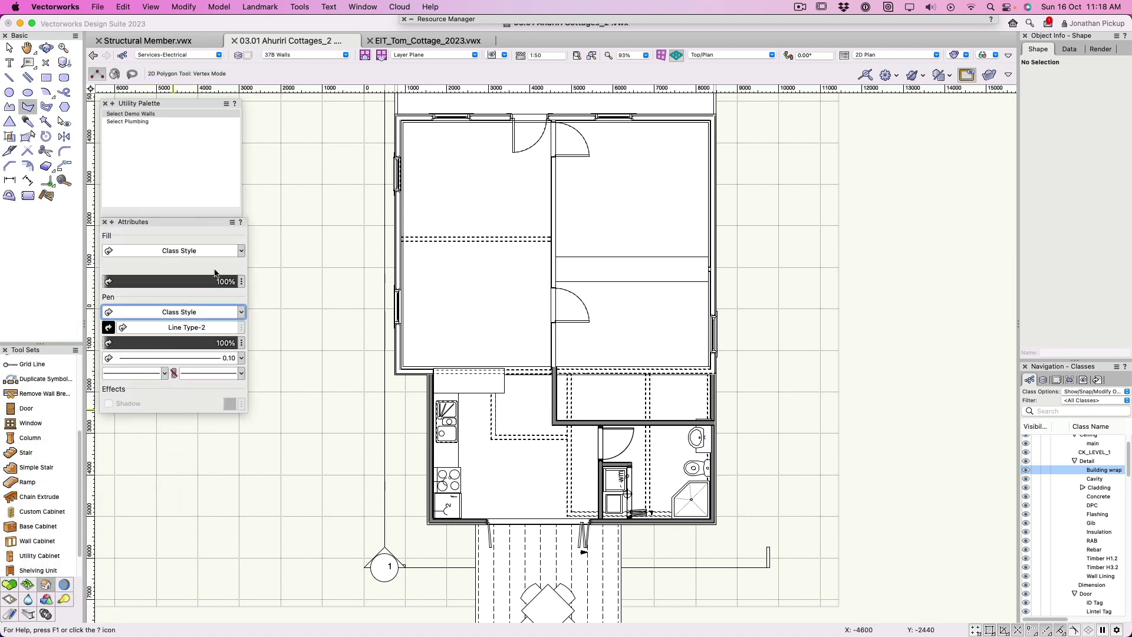
pyautogui.click(232, 222)
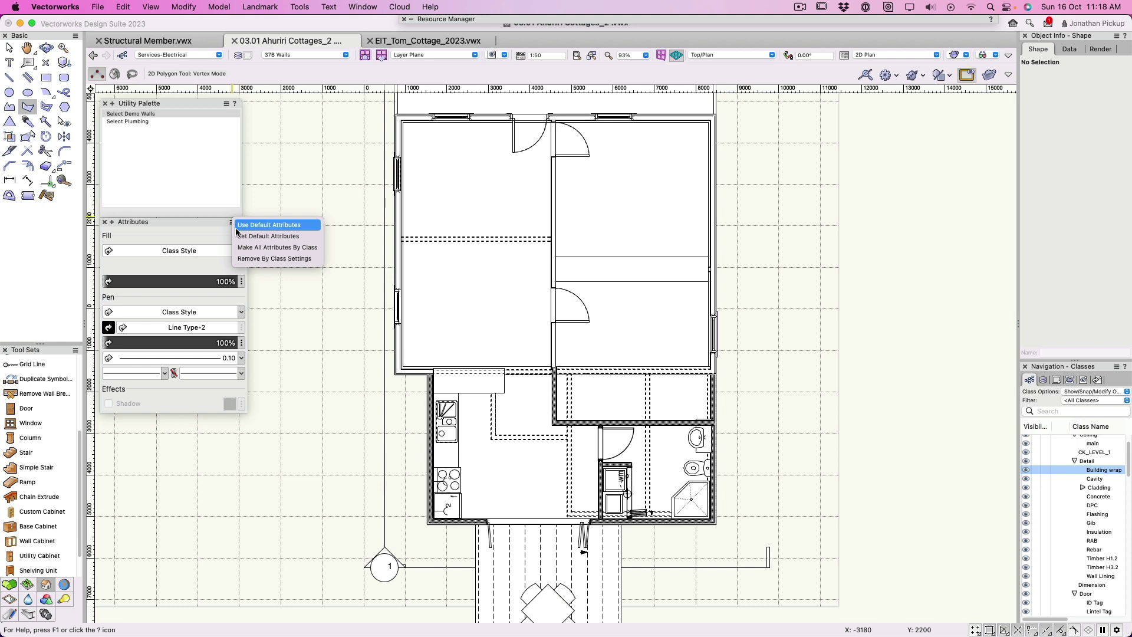
pyautogui.click(238, 248)
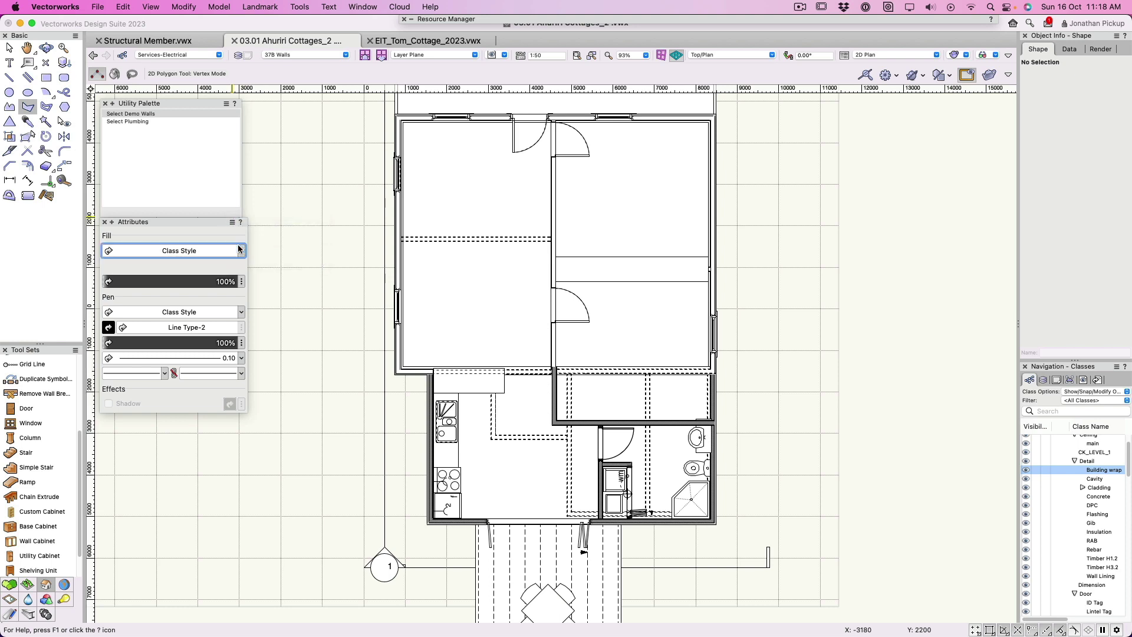
# - Draw an open three-point polygon to the left of the plan
pyautogui.click(254, 166)
pyautogui.click(299, 140)
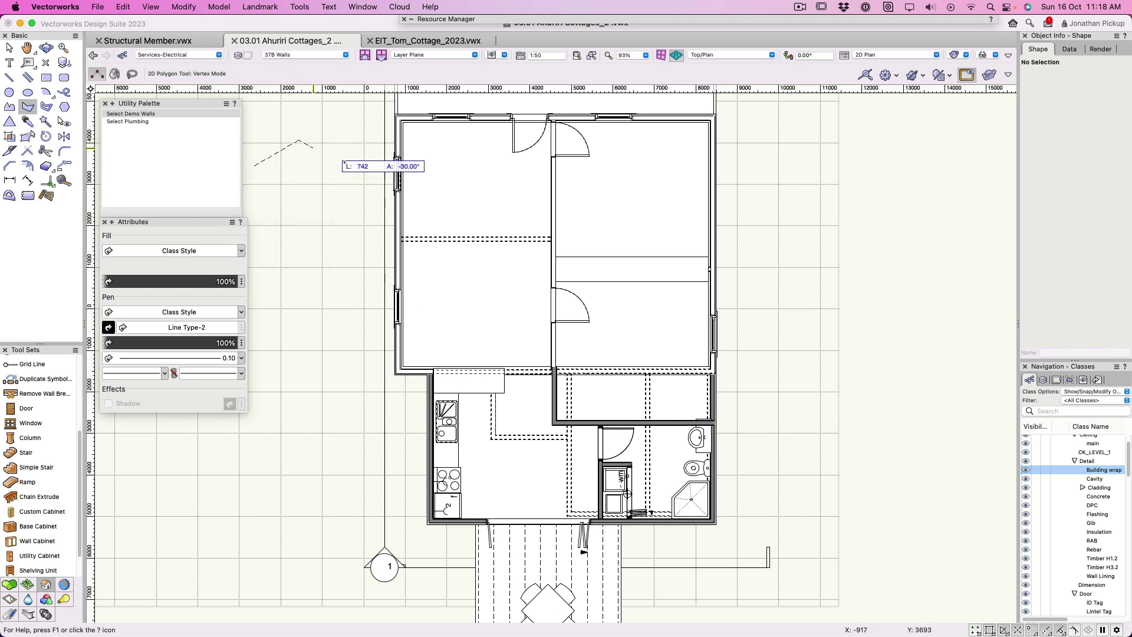
pyautogui.doubleClick(344, 166)
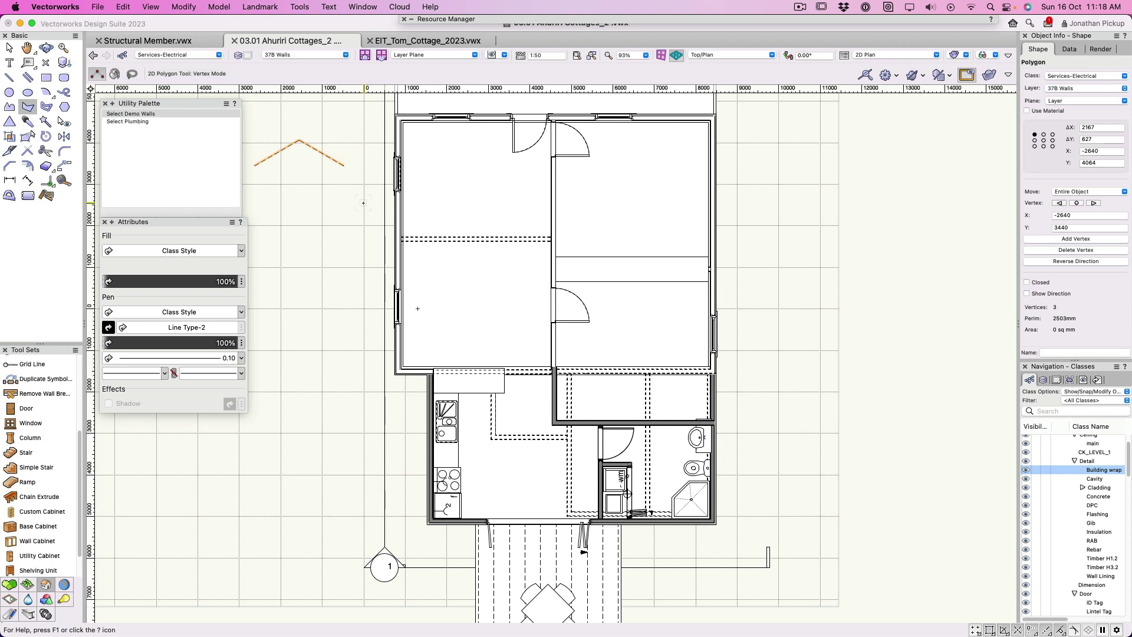
# - Toggle the black-and-white-only view display option
pyautogui.scroll(5, 283, 134)
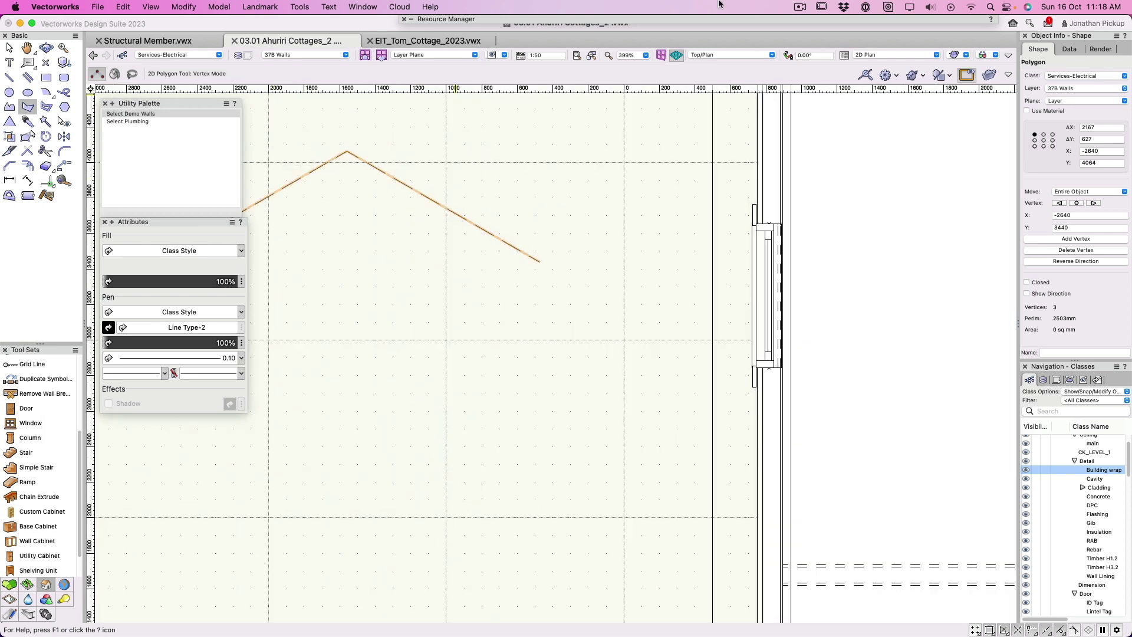
pyautogui.click(1009, 76)
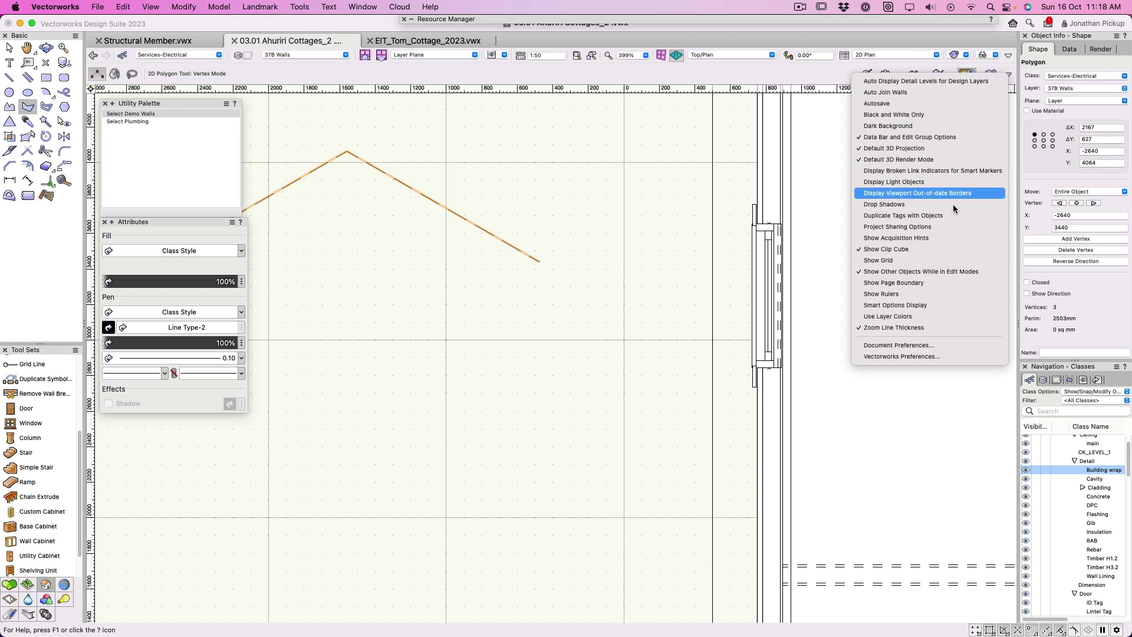
pyautogui.click(883, 115)
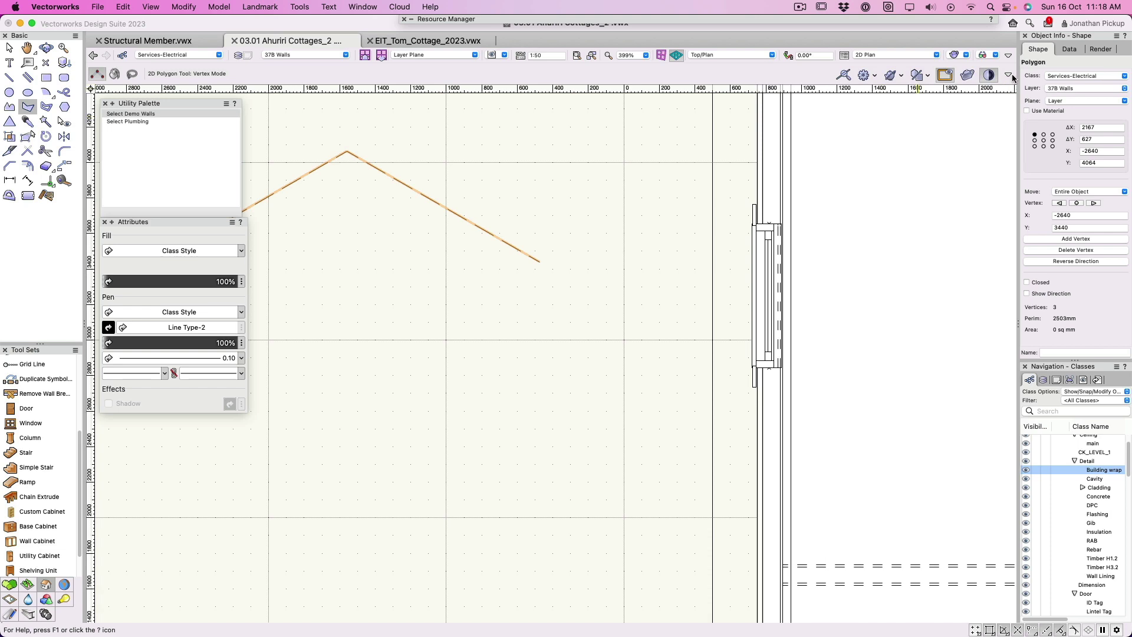
# - Select the dashed polygon and scroll the Classes list to Services > Electrical
pyautogui.press('x')
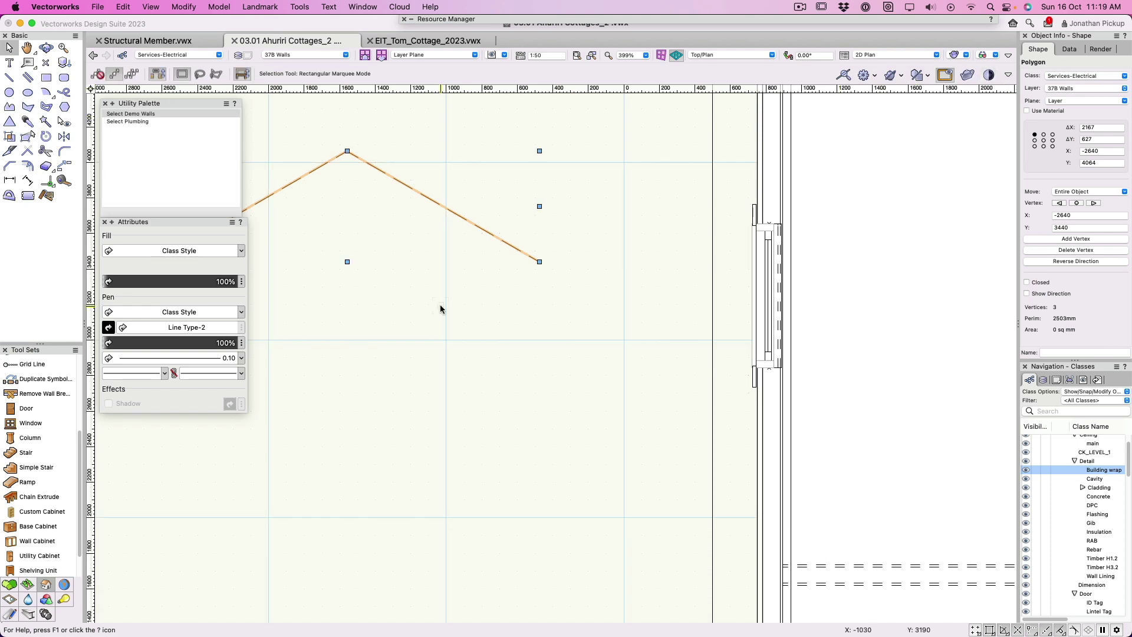
pyautogui.click(441, 308)
pyautogui.click(445, 207)
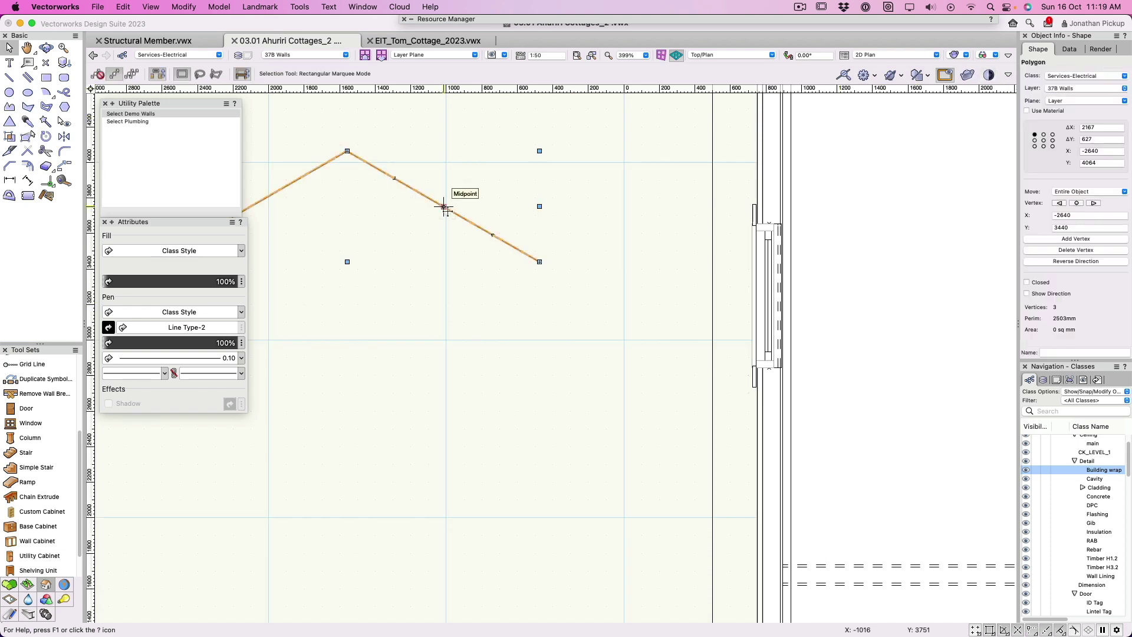
pyautogui.scroll(2, 1070, 488)
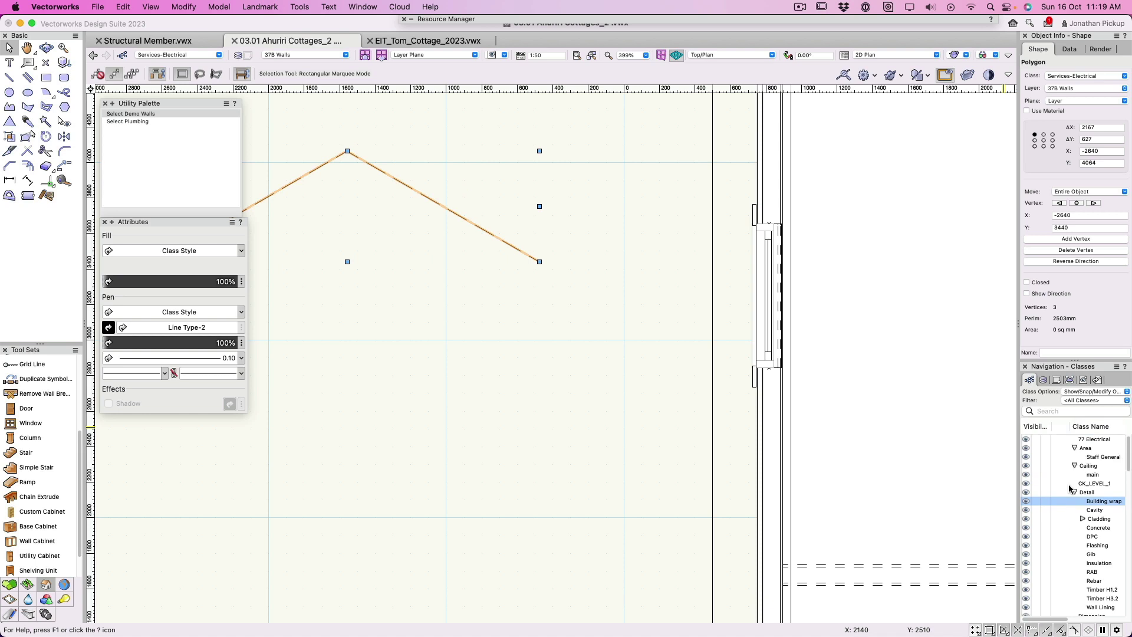
pyautogui.scroll(-10, 1074, 487)
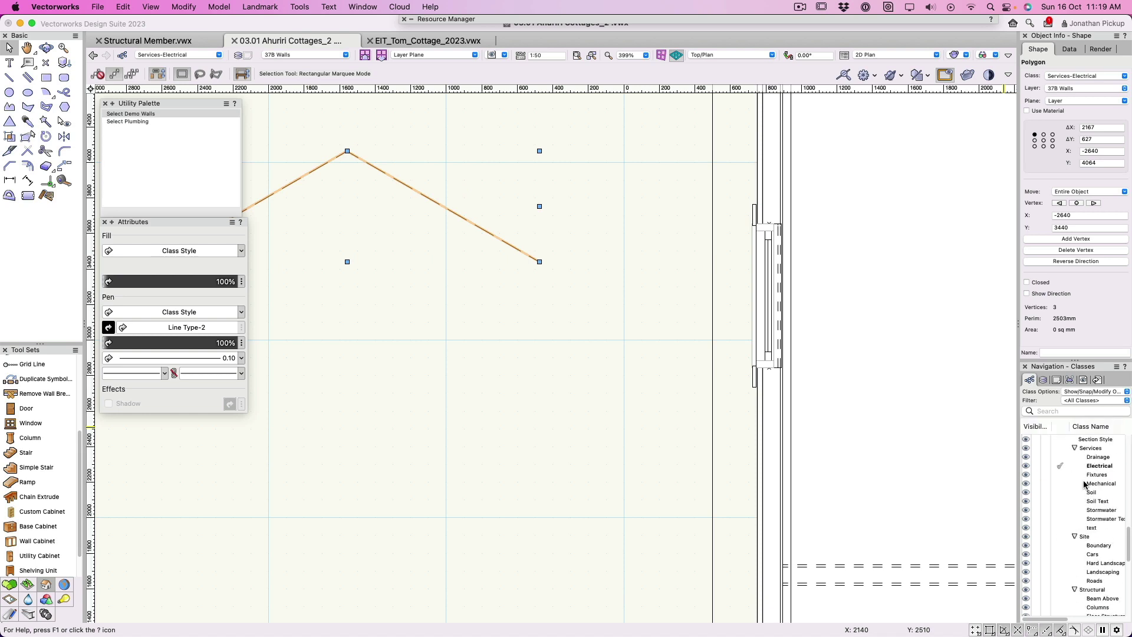
pyautogui.scroll(-8, 1083, 485)
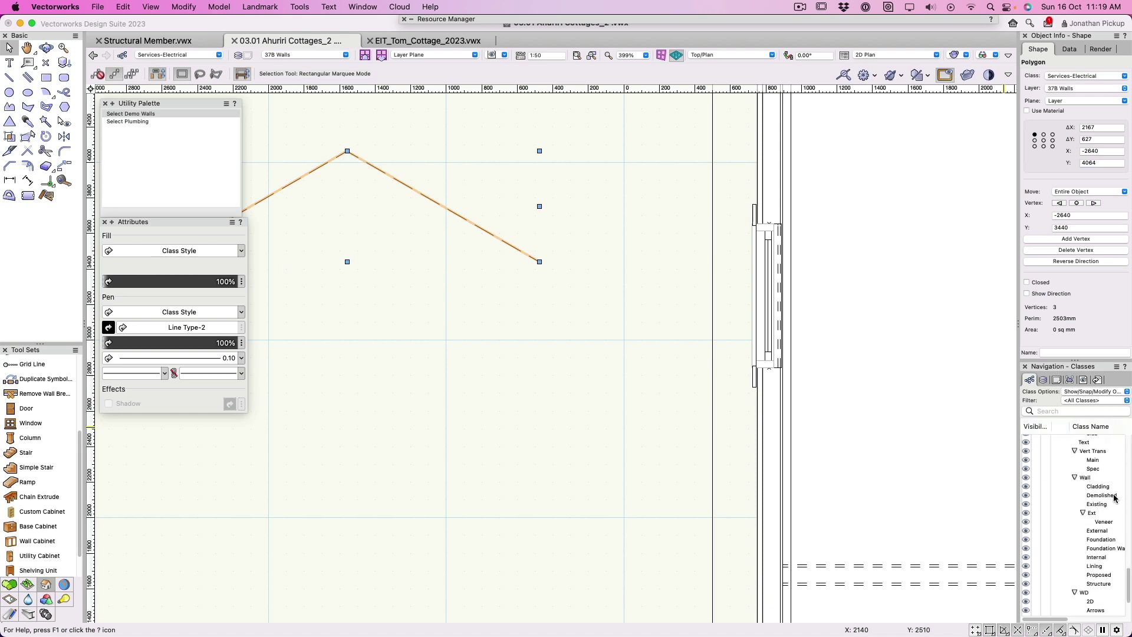
pyautogui.scroll(6, 1097, 487)
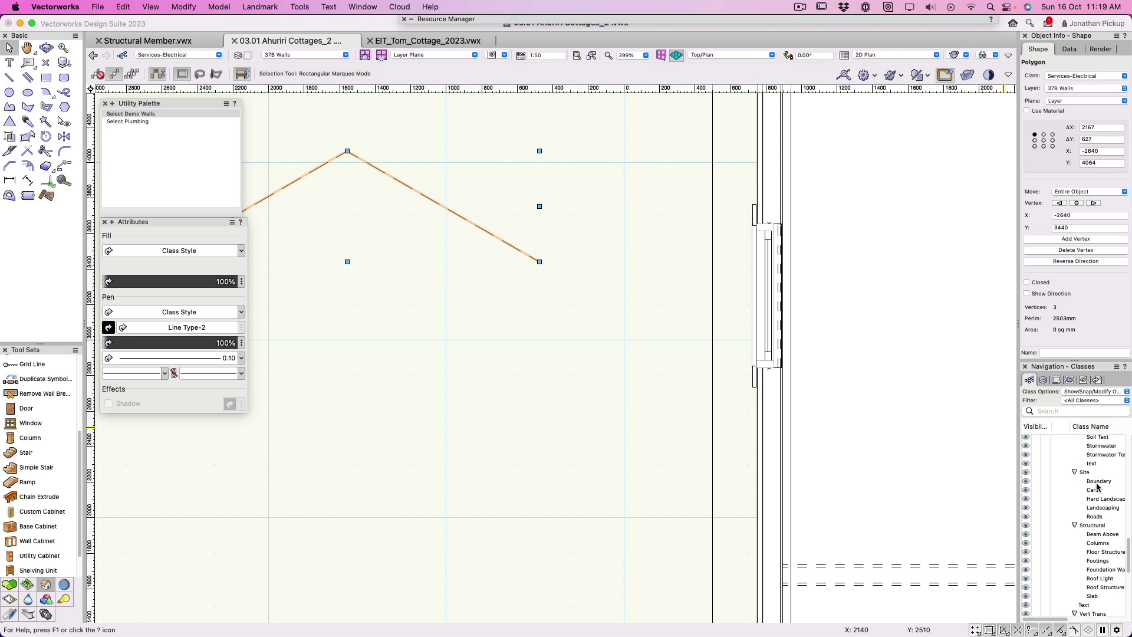
pyautogui.scroll(6, 1096, 487)
# - Edit the Services-Electrical class pen to blue with 0.13 thickness
pyautogui.rightClick(1091, 557)
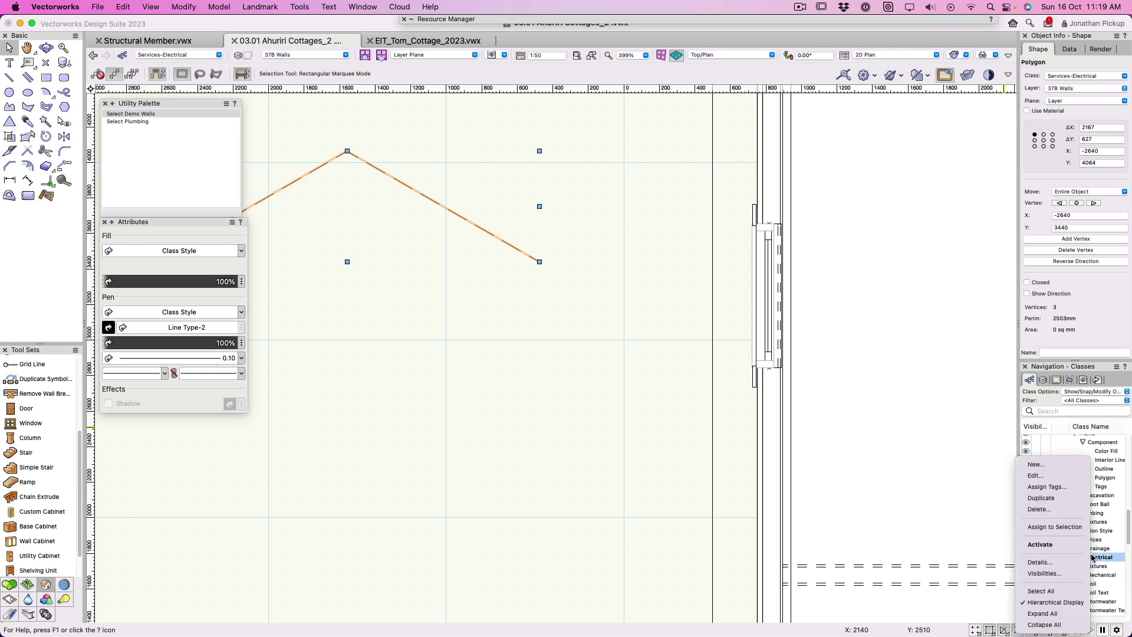
pyautogui.click(1036, 475)
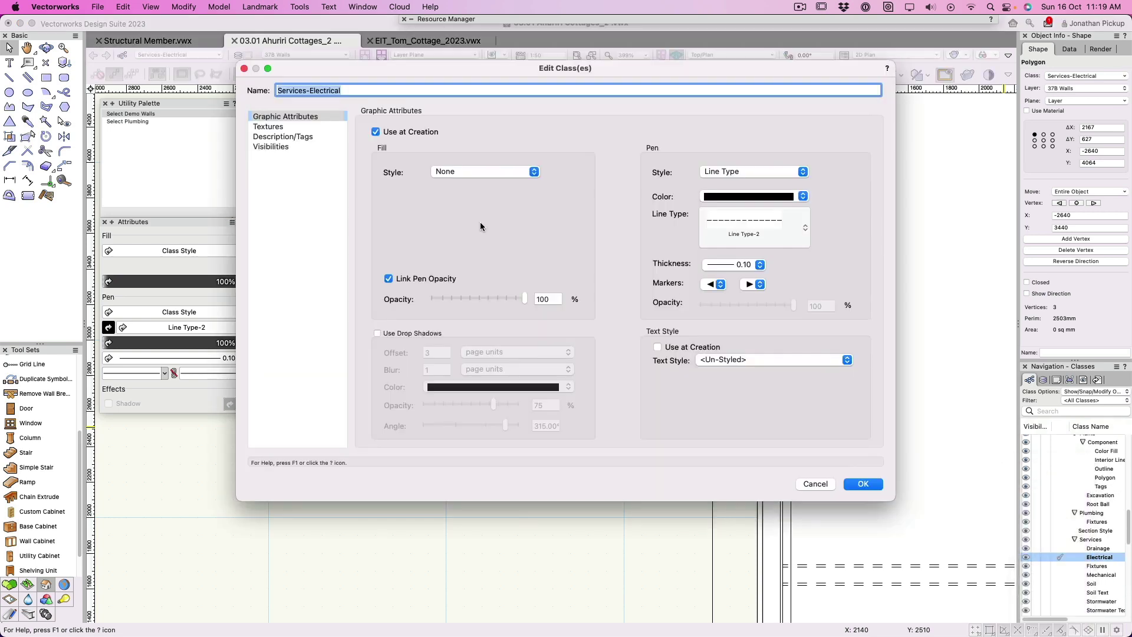
pyautogui.click(713, 199)
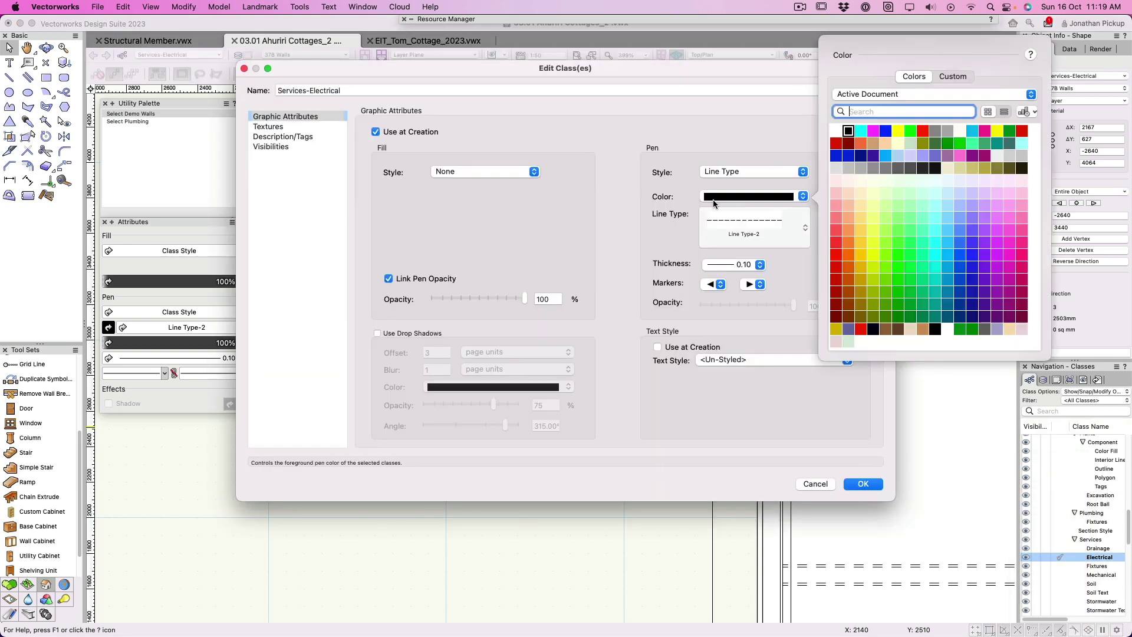
pyautogui.click(886, 131)
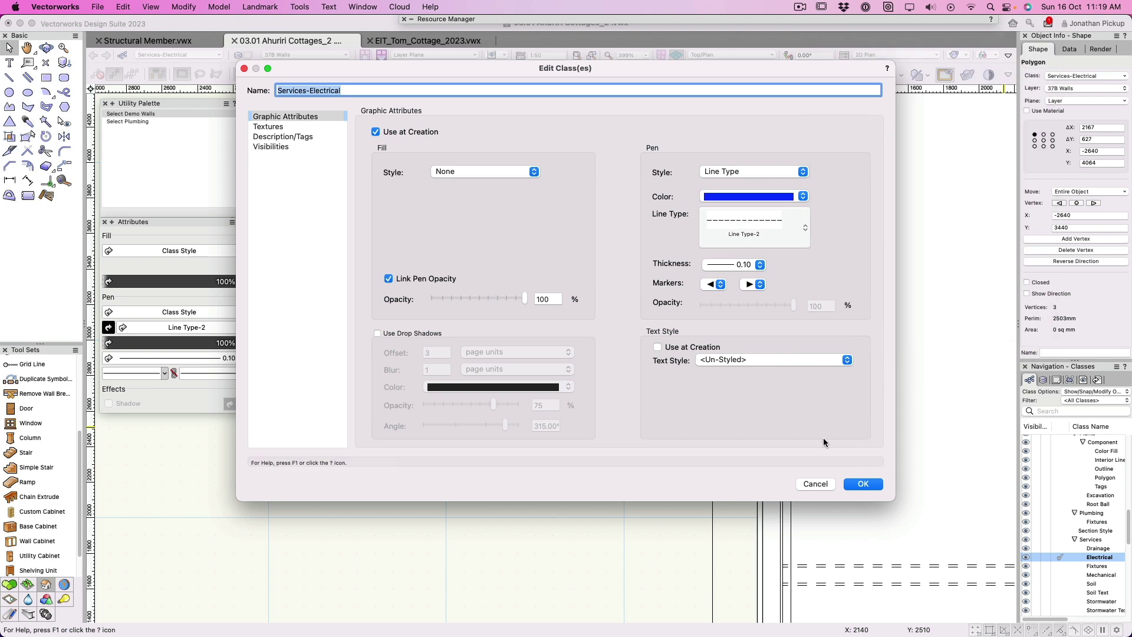
pyautogui.click(733, 265)
pyautogui.click(737, 299)
# - Apply the class changes, then draw a trial curved polyline and undo it
pyautogui.click(863, 484)
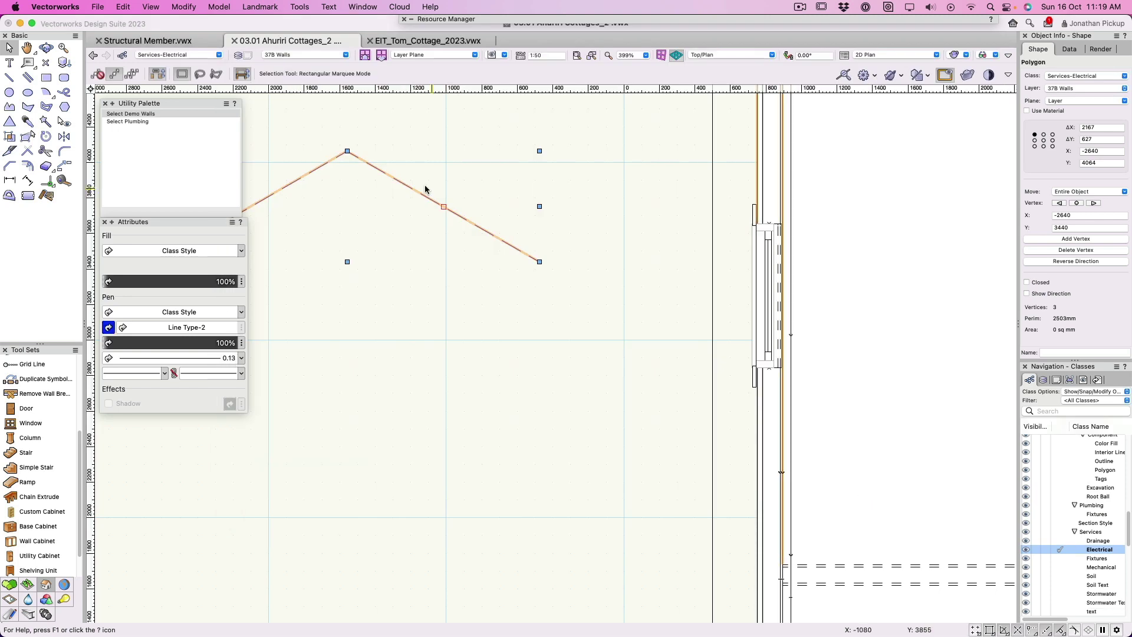
pyautogui.click(366, 230)
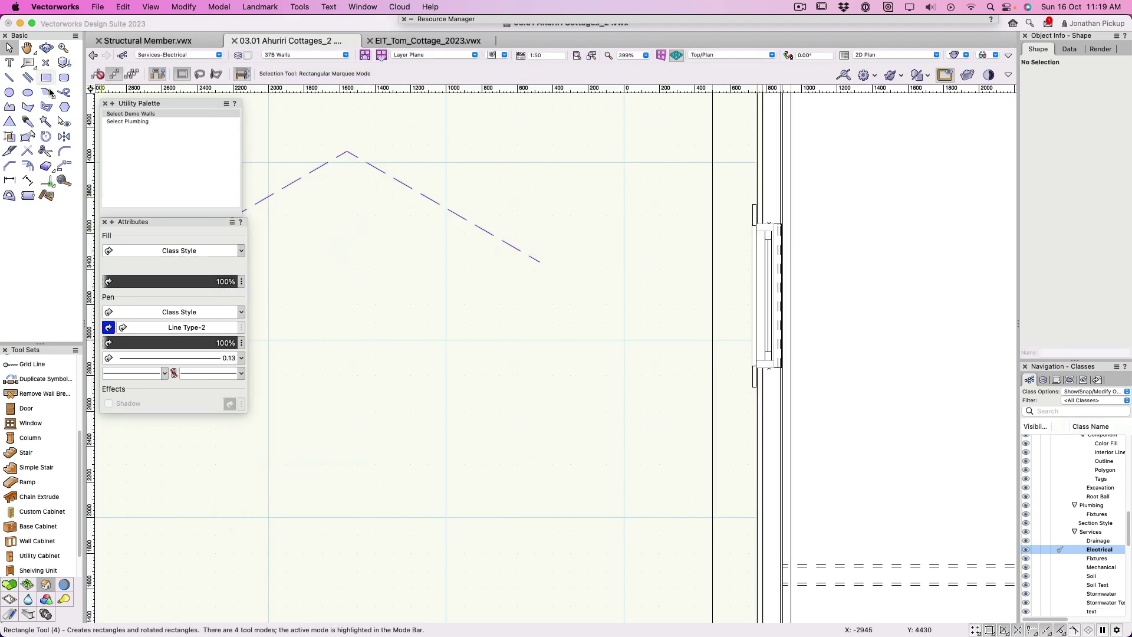
pyautogui.click(10, 106)
pyautogui.click(312, 340)
pyautogui.click(434, 215)
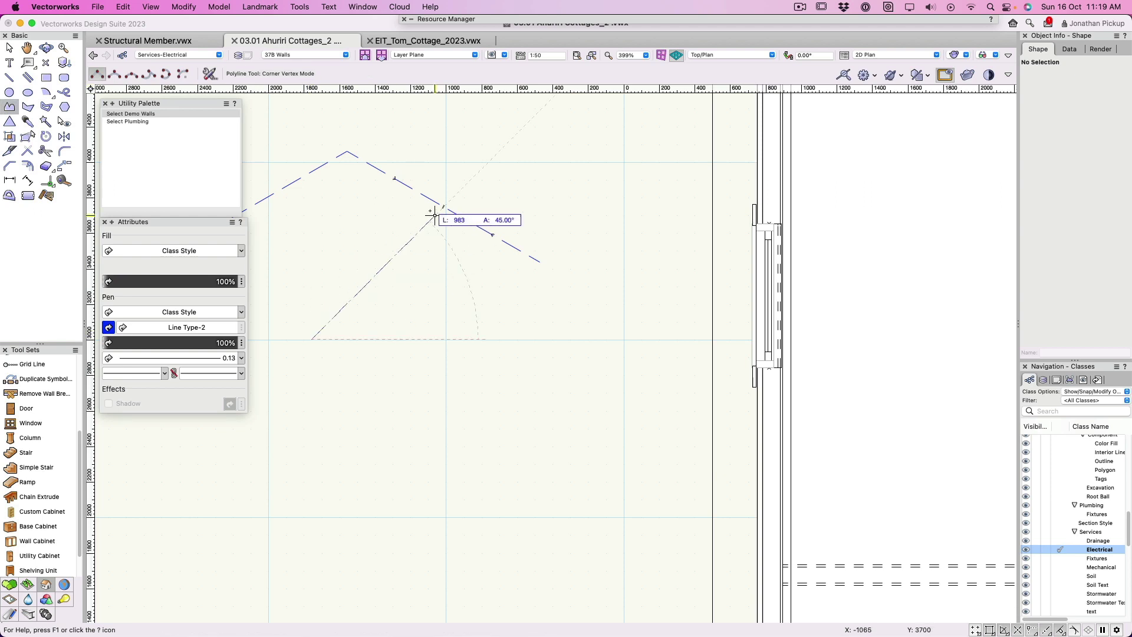
pyautogui.click(622, 401)
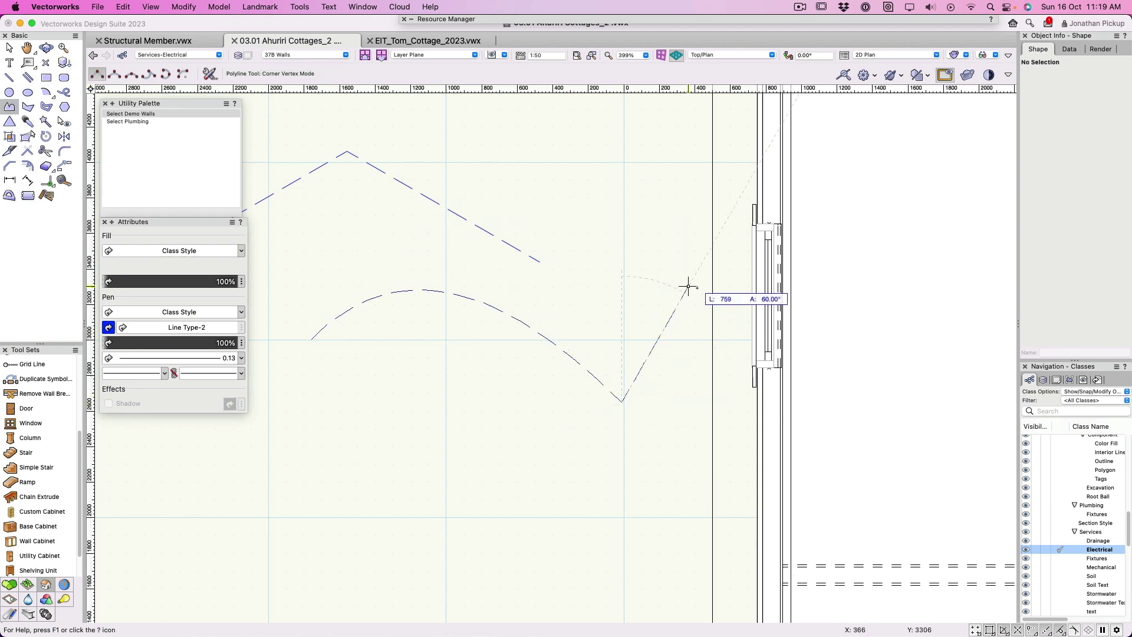
pyautogui.click(688, 284)
pyautogui.doubleClick(734, 392)
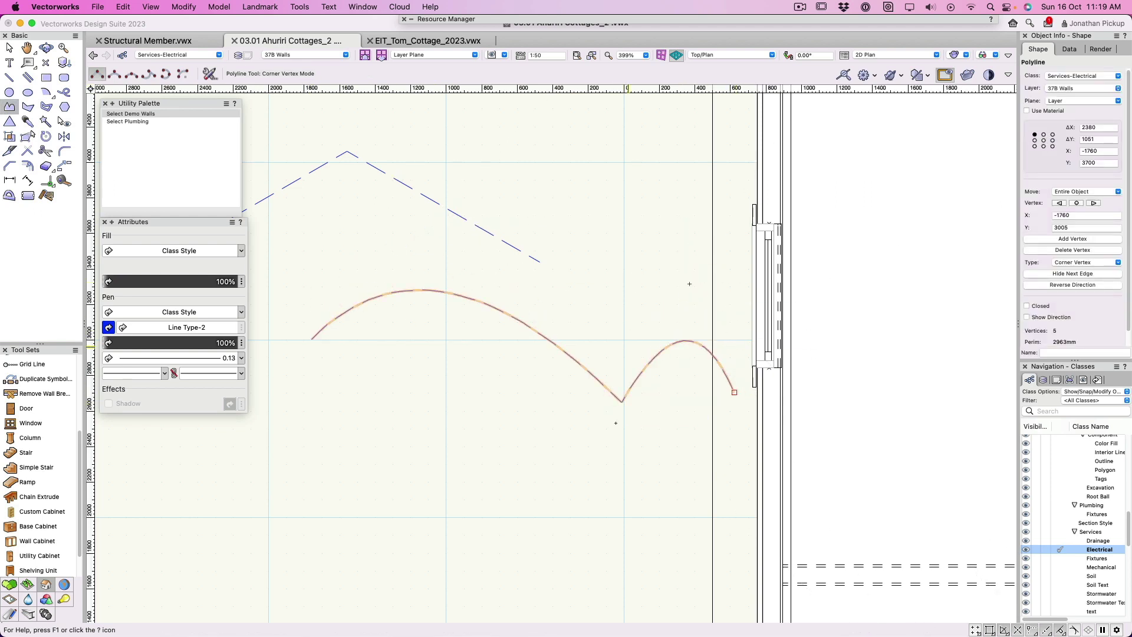
pyautogui.press('super+z')
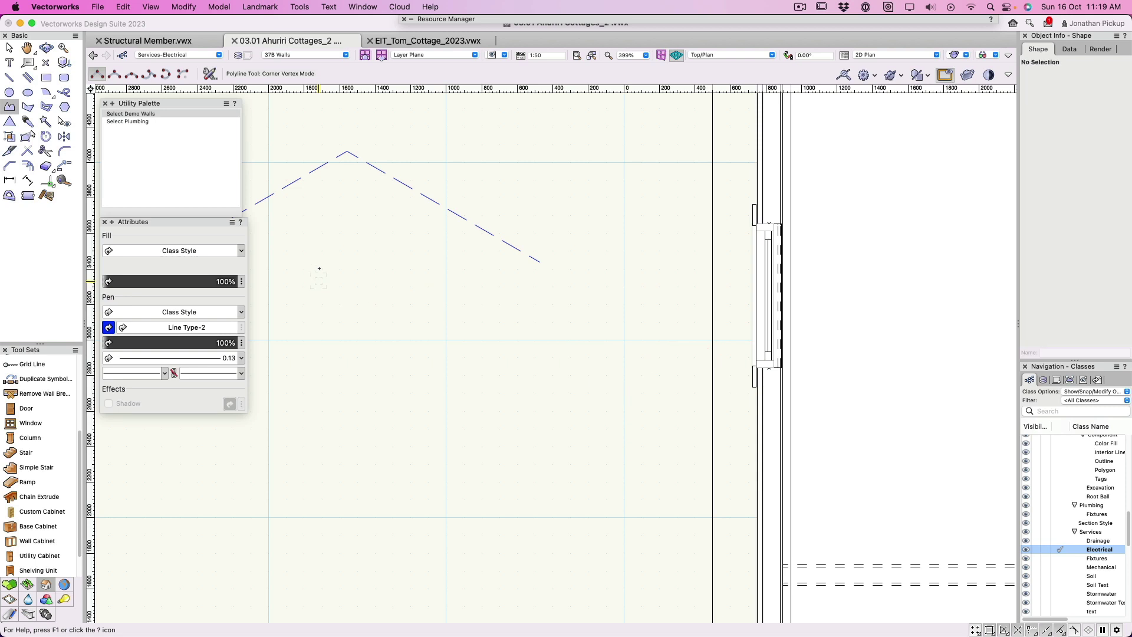
# - Select the dashed polygon and delete it
pyautogui.press('x')
pyautogui.click(344, 155)
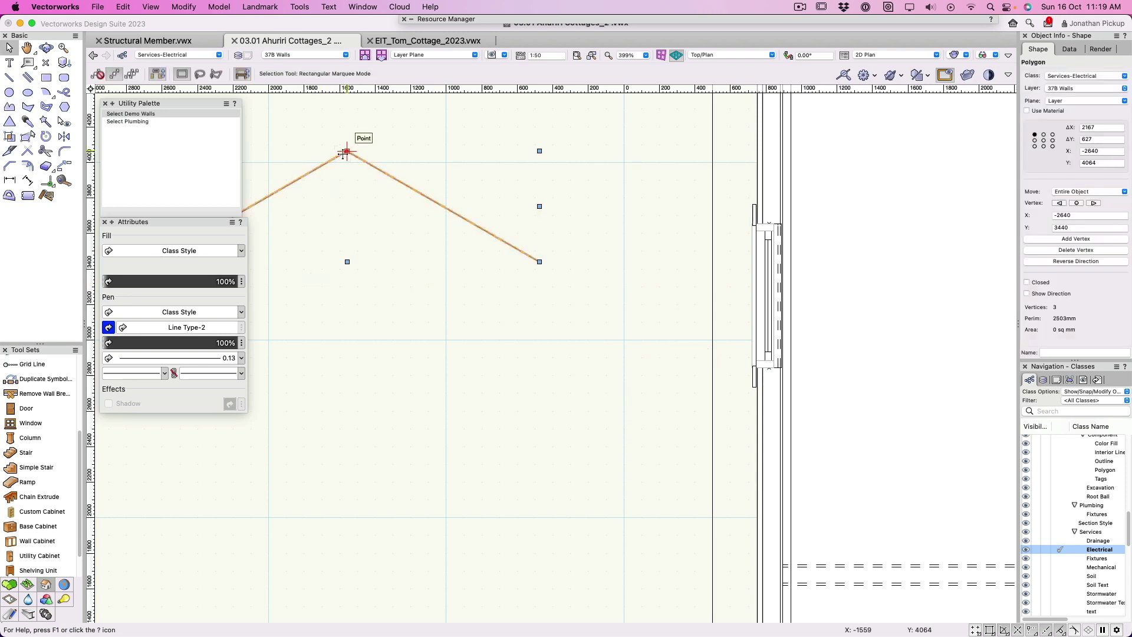
pyautogui.press('Delete')
# - Start two more test polylines and cancel both without drawing anything
pyautogui.click(10, 107)
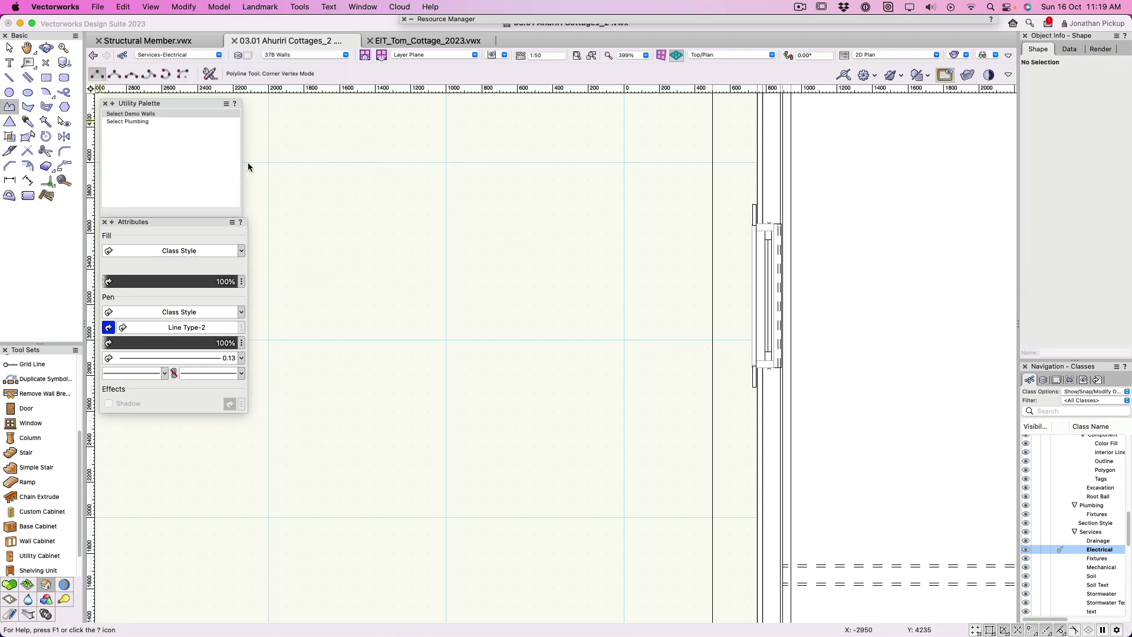
pyautogui.click(382, 278)
pyautogui.click(494, 215)
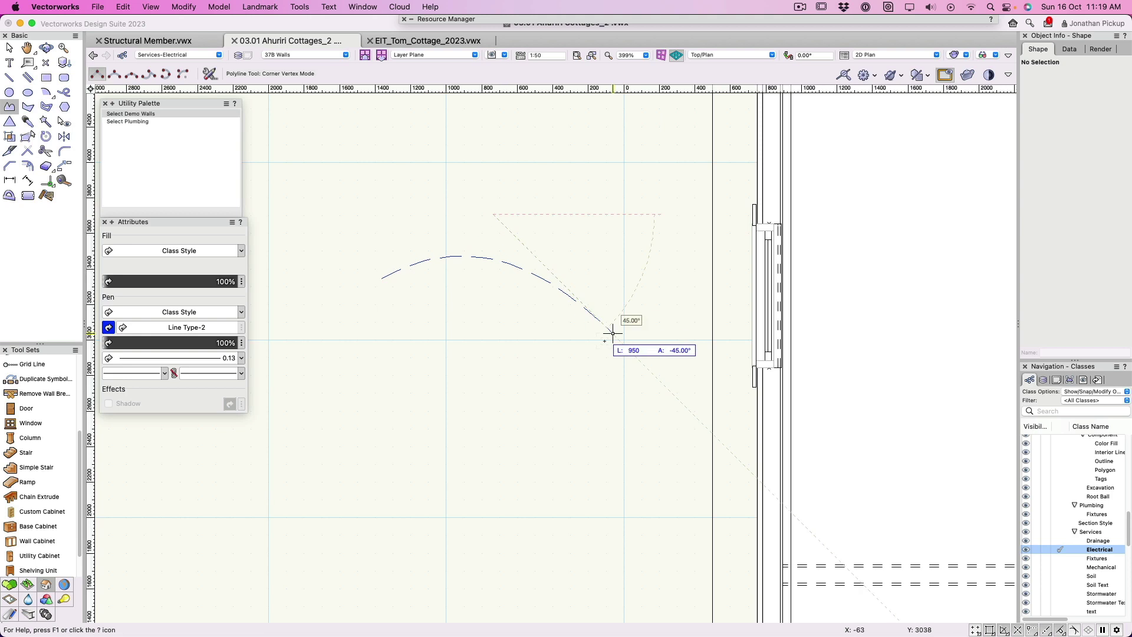
pyautogui.press('Escape')
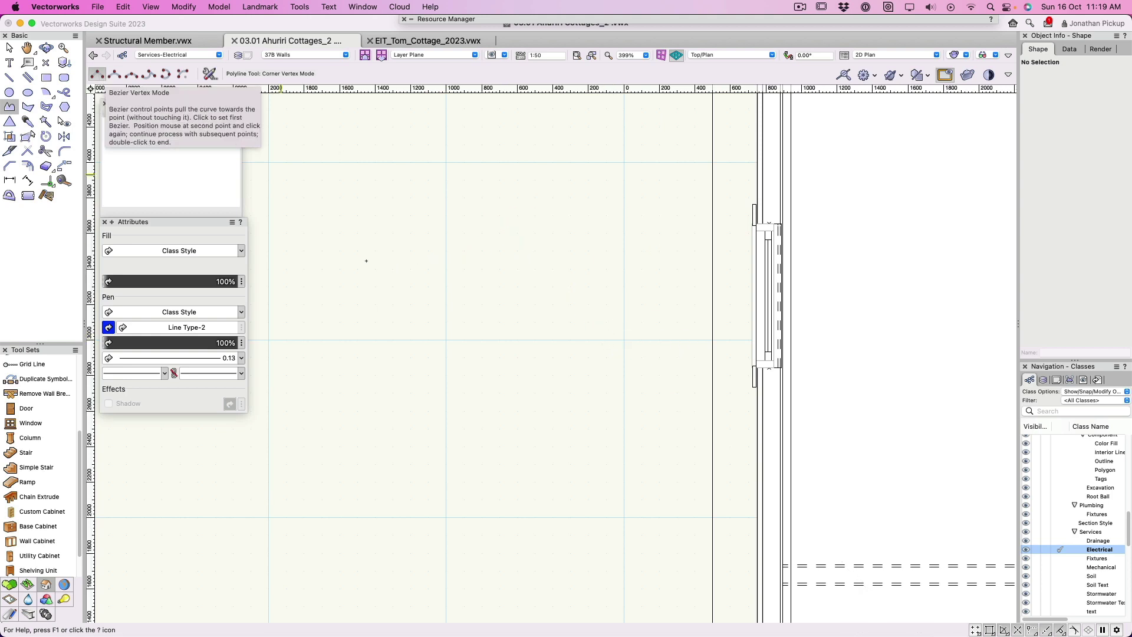
pyautogui.click(332, 315)
pyautogui.click(473, 173)
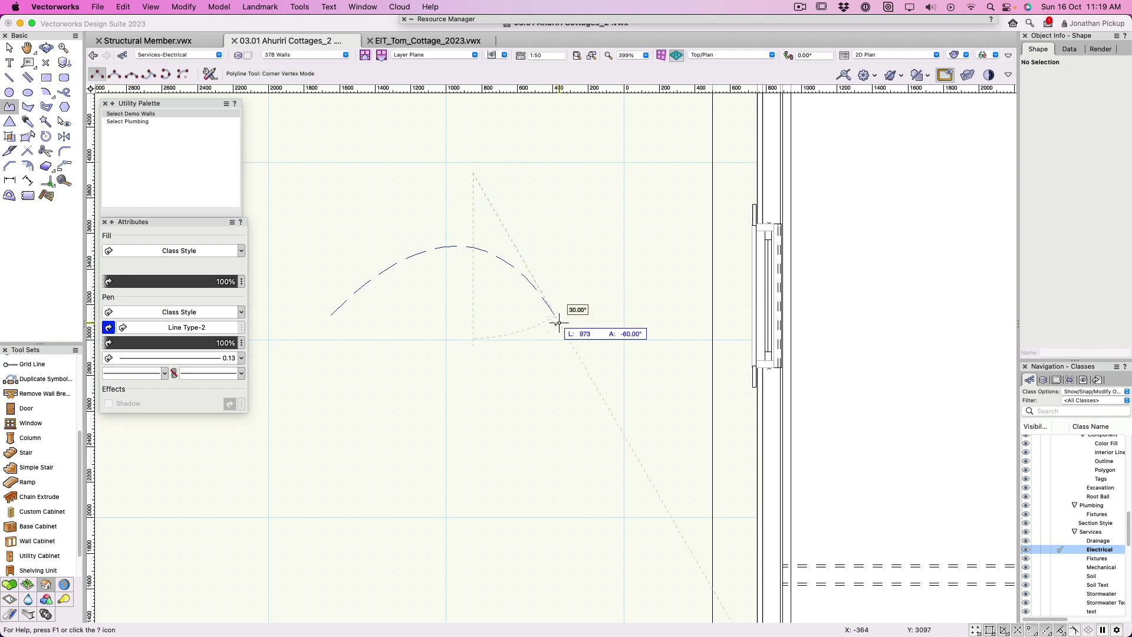
pyautogui.press('BackSpace')
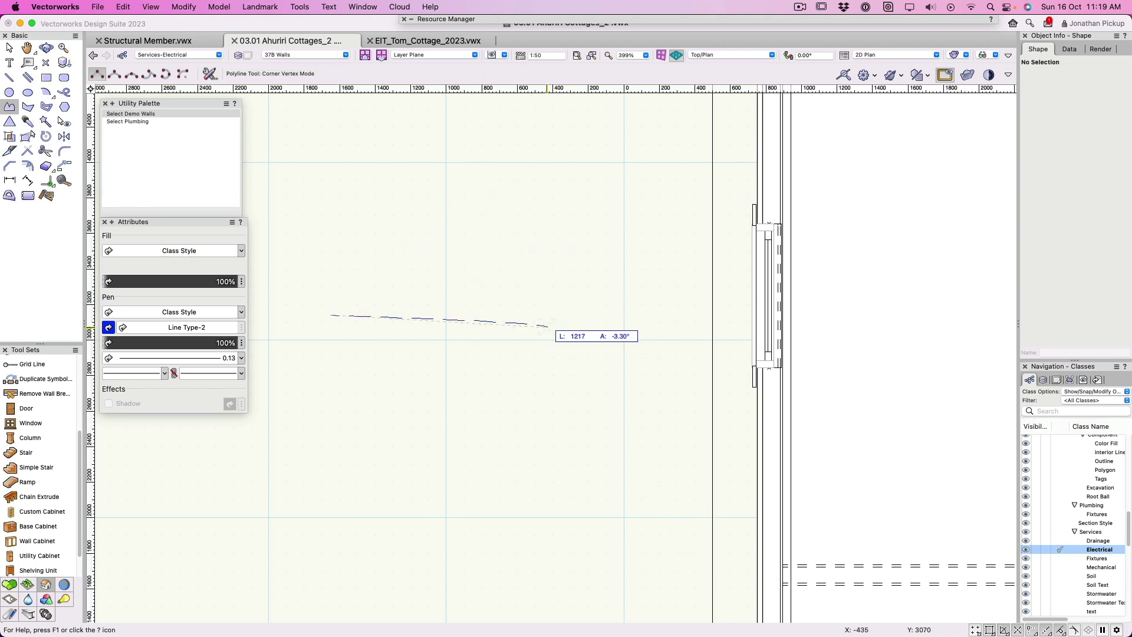
pyautogui.press('Escape')
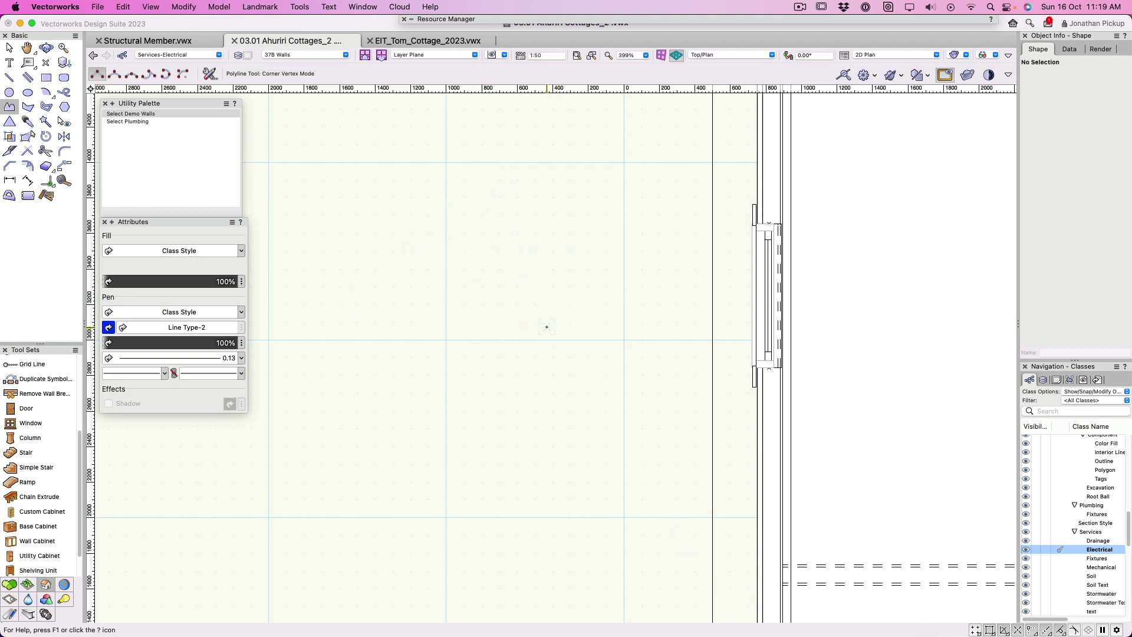
# - Create a custom tool/attribute script capturing Fill, Pen, Text (All), Class and Tool settings
pyautogui.click(299, 8)
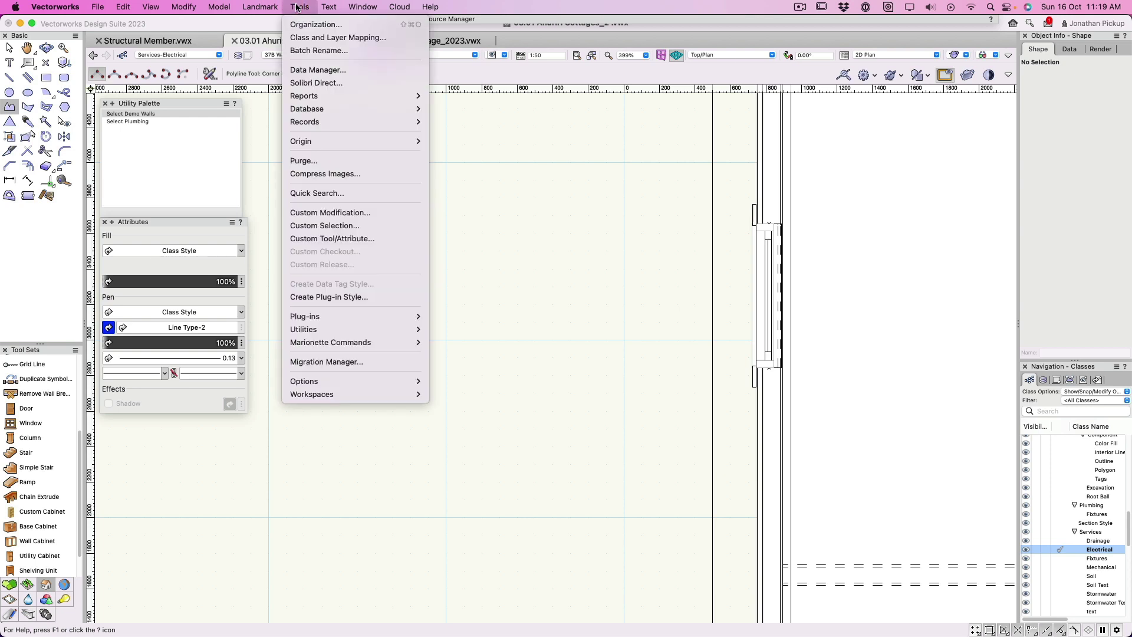
pyautogui.click(334, 239)
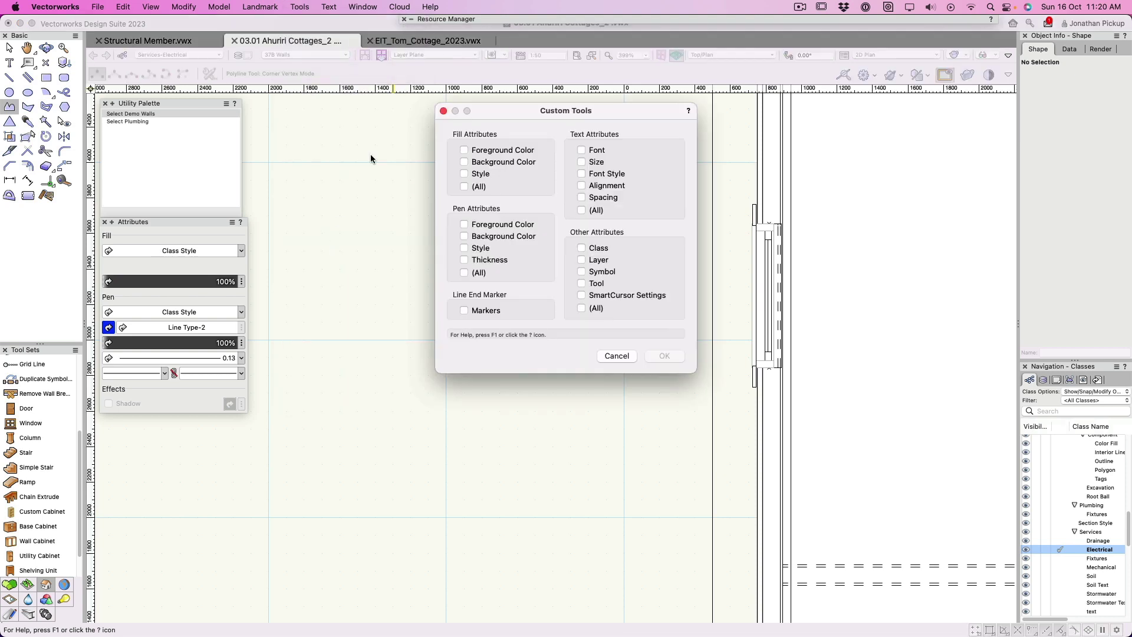
pyautogui.click(464, 187)
pyautogui.click(464, 273)
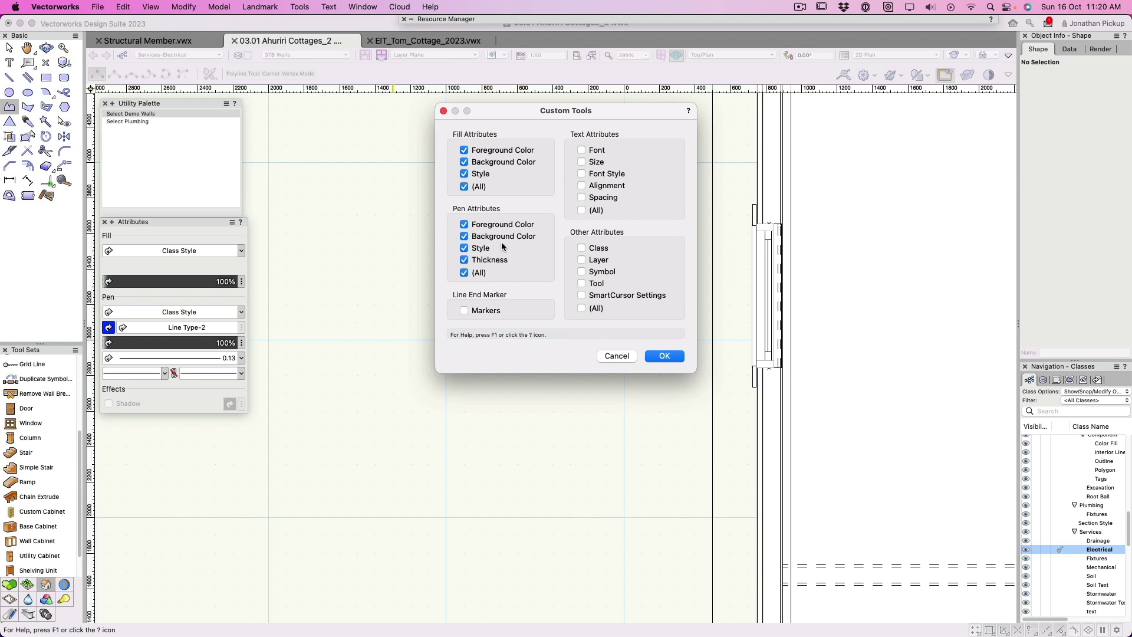
pyautogui.click(582, 211)
pyautogui.click(581, 248)
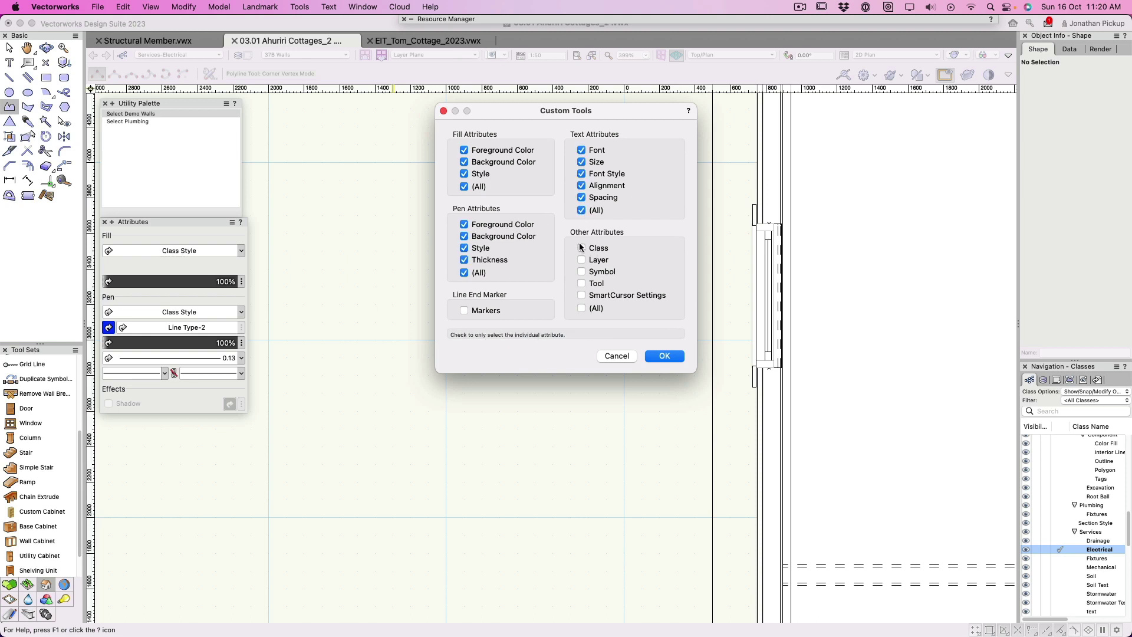
pyautogui.click(581, 283)
pyautogui.click(665, 357)
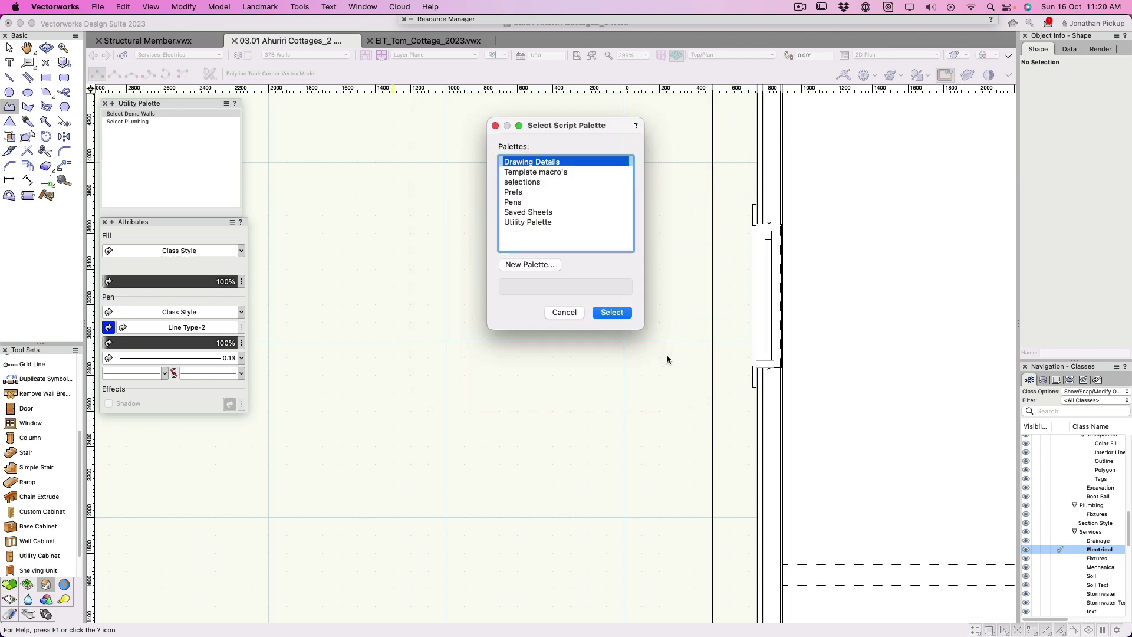
# - Store the script in the Utility Palette under the name Draw Electrical
pyautogui.doubleClick(517, 223)
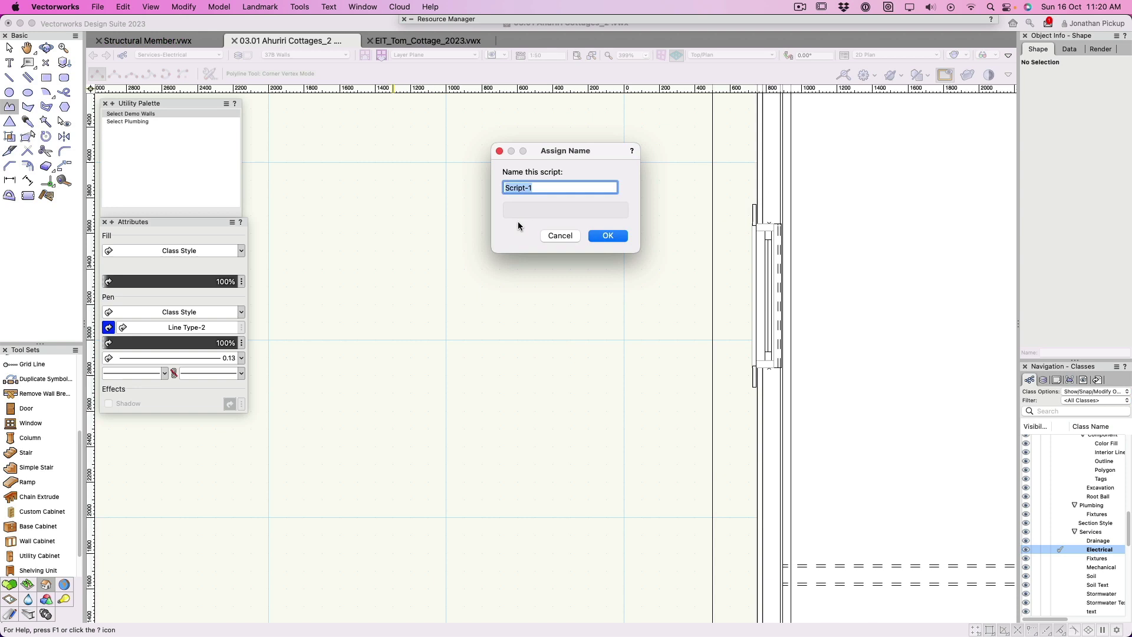
pyautogui.write('Draw Electrical')
pyautogui.press('Return')
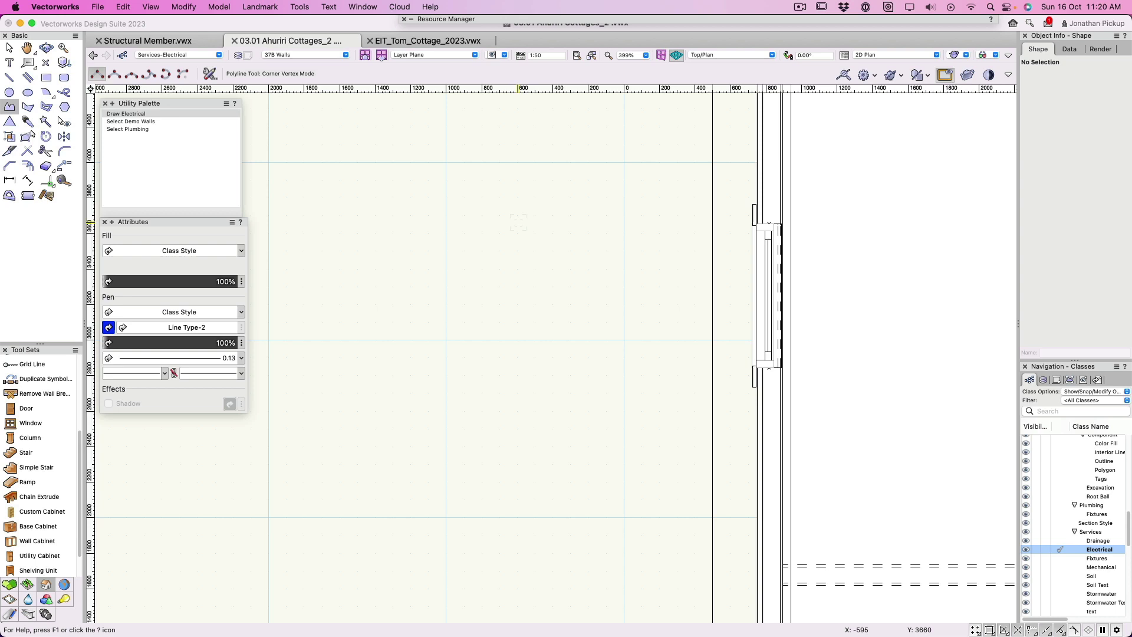
# - Make None the active class and draw a straight line
pyautogui.click(200, 55)
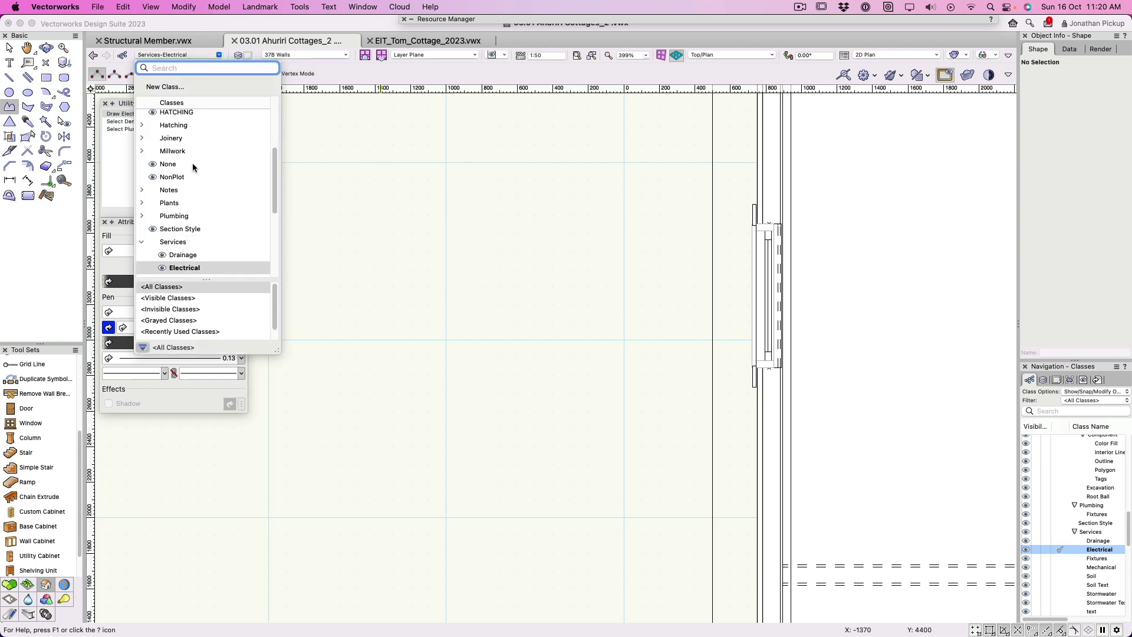
pyautogui.click(172, 165)
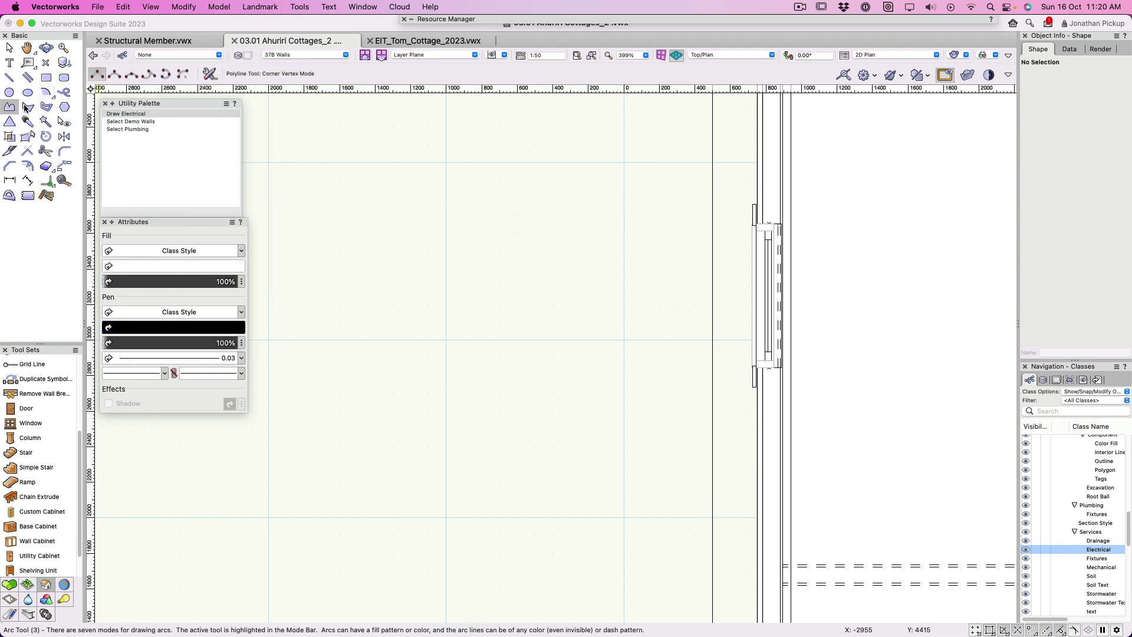
pyautogui.click(9, 77)
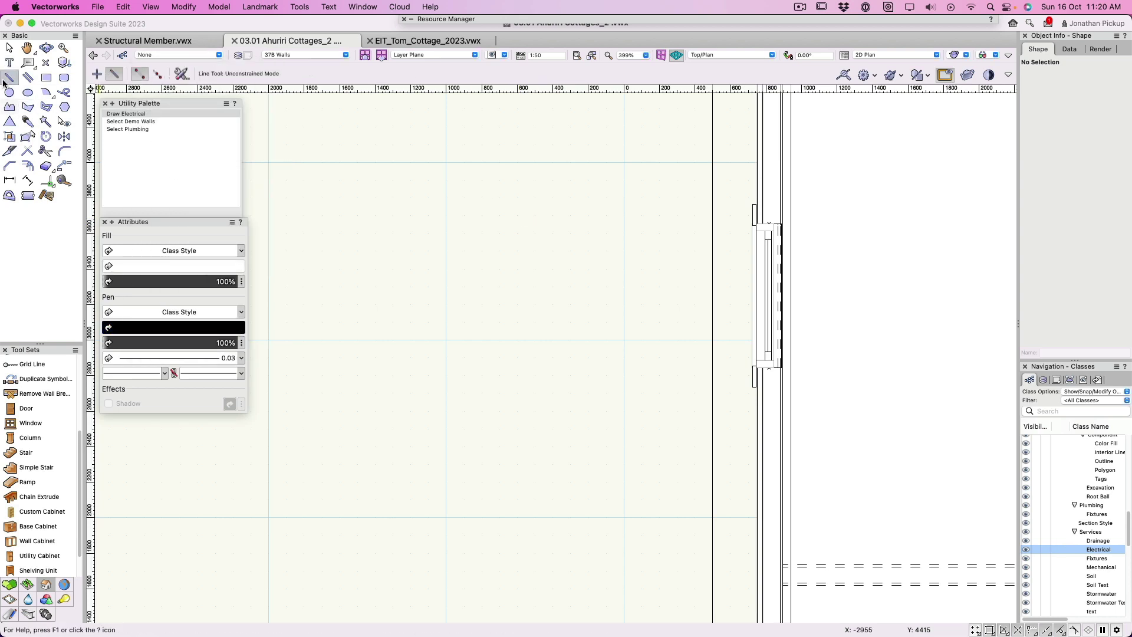
pyautogui.click(338, 245)
pyautogui.click(485, 174)
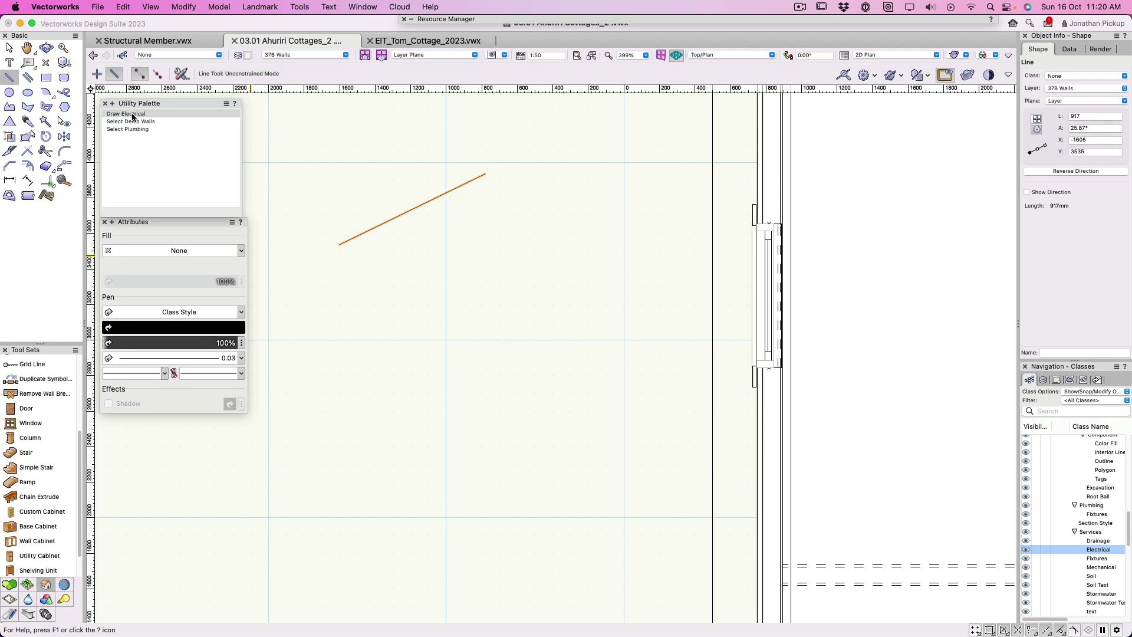
# - Draw a trial curved electrical polyline, check its class, then delete it
pyautogui.press('p')
pyautogui.click(289, 337)
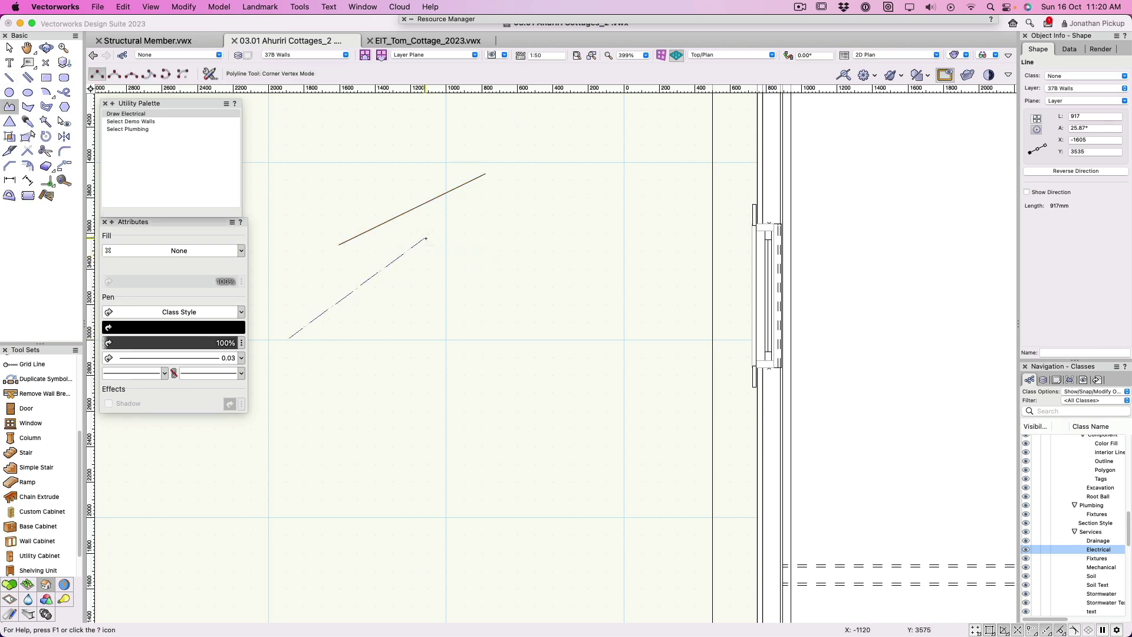
pyautogui.click(510, 411)
pyautogui.doubleClick(631, 275)
pyautogui.press('2')
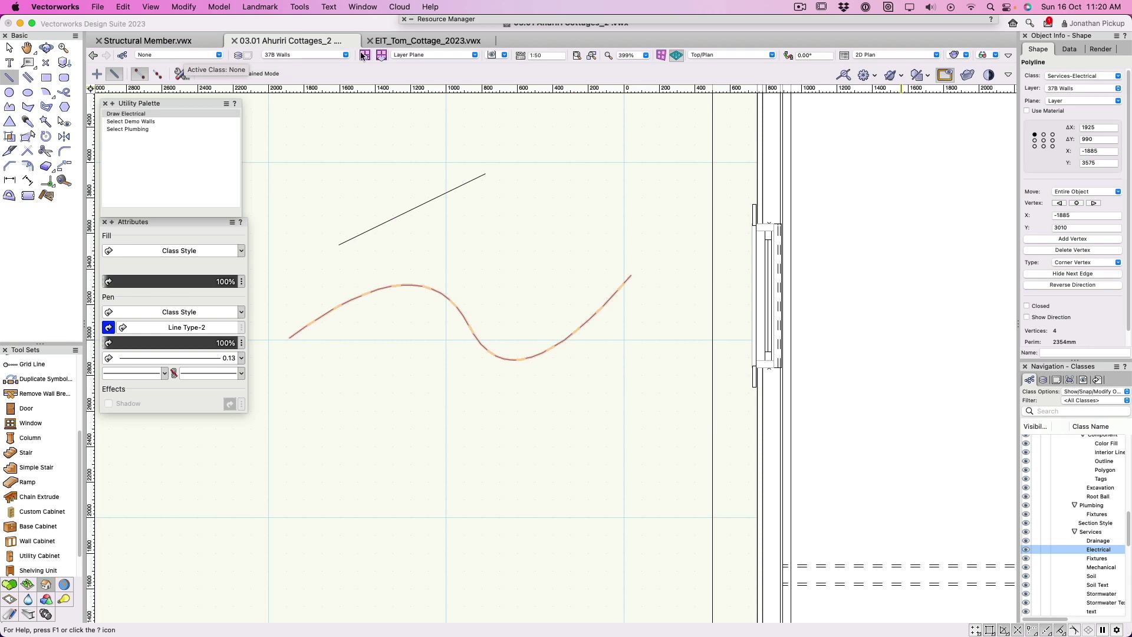
pyautogui.click(1102, 73)
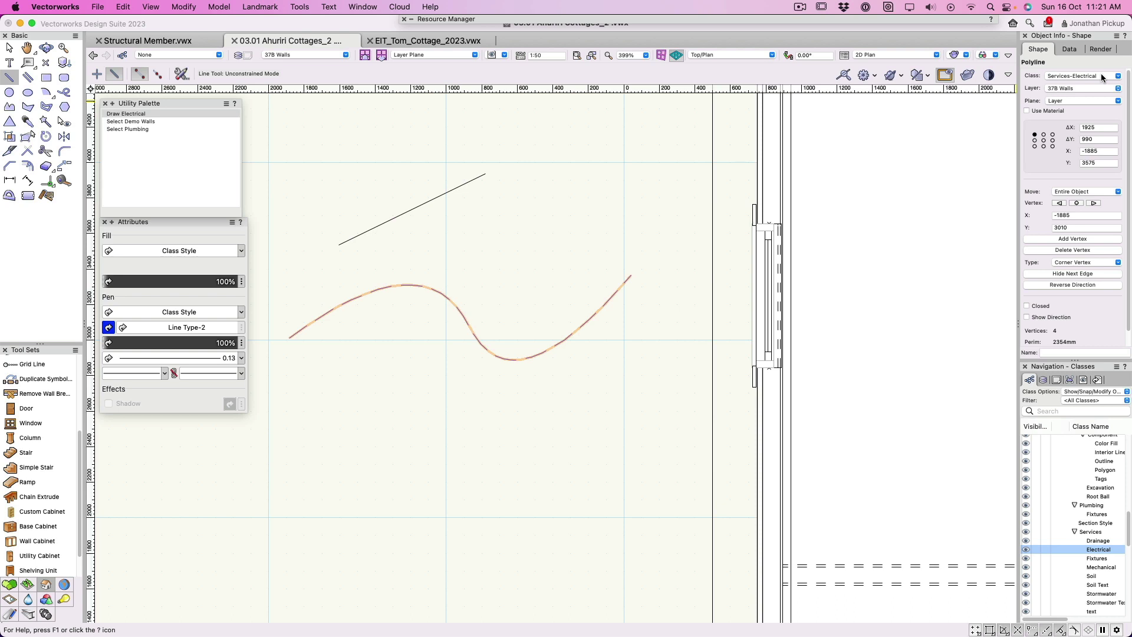
pyautogui.press('Delete')
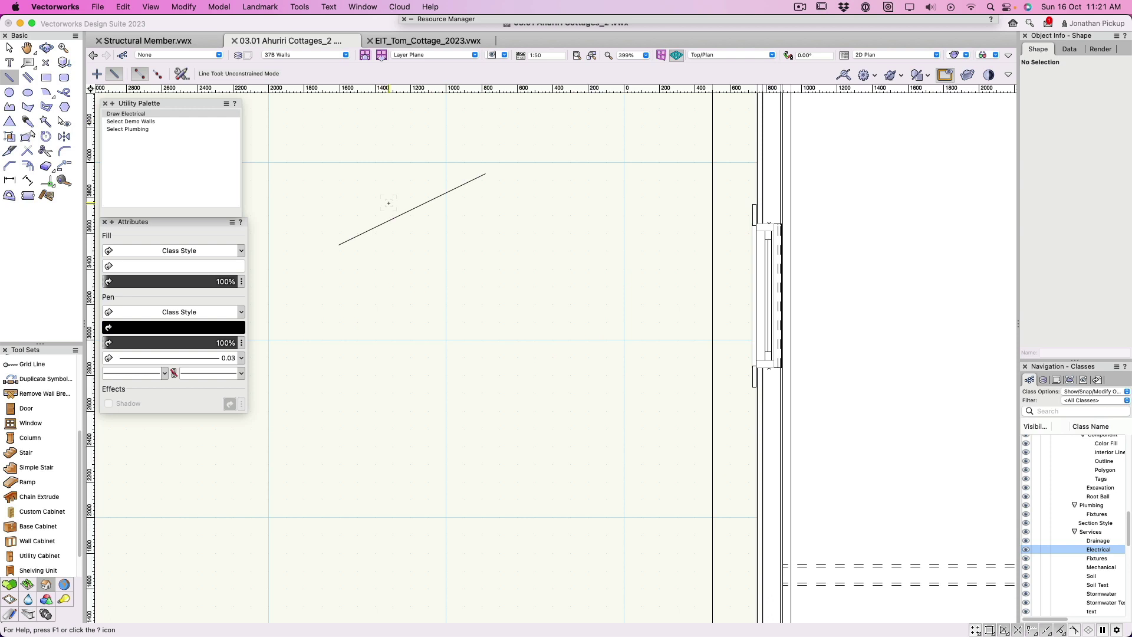
# - Select the plain straight line and delete it
pyautogui.press('x')
pyautogui.click(405, 212)
pyautogui.press('Delete')
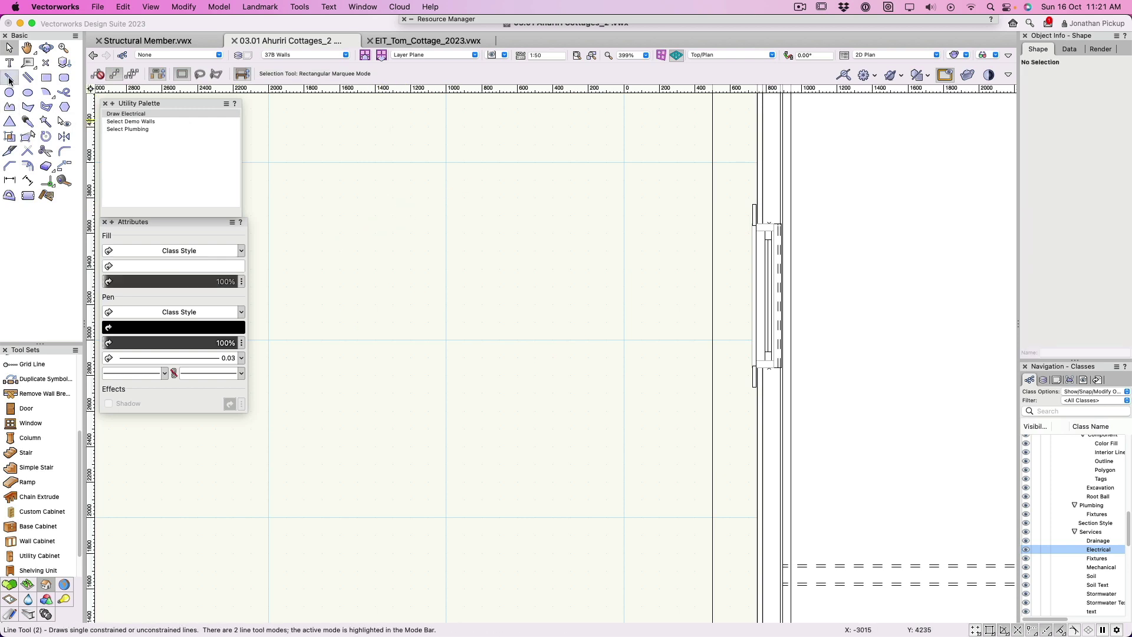
# - With the 2D Polygon tool chosen, make Services-Soil the active class
pyautogui.click(28, 107)
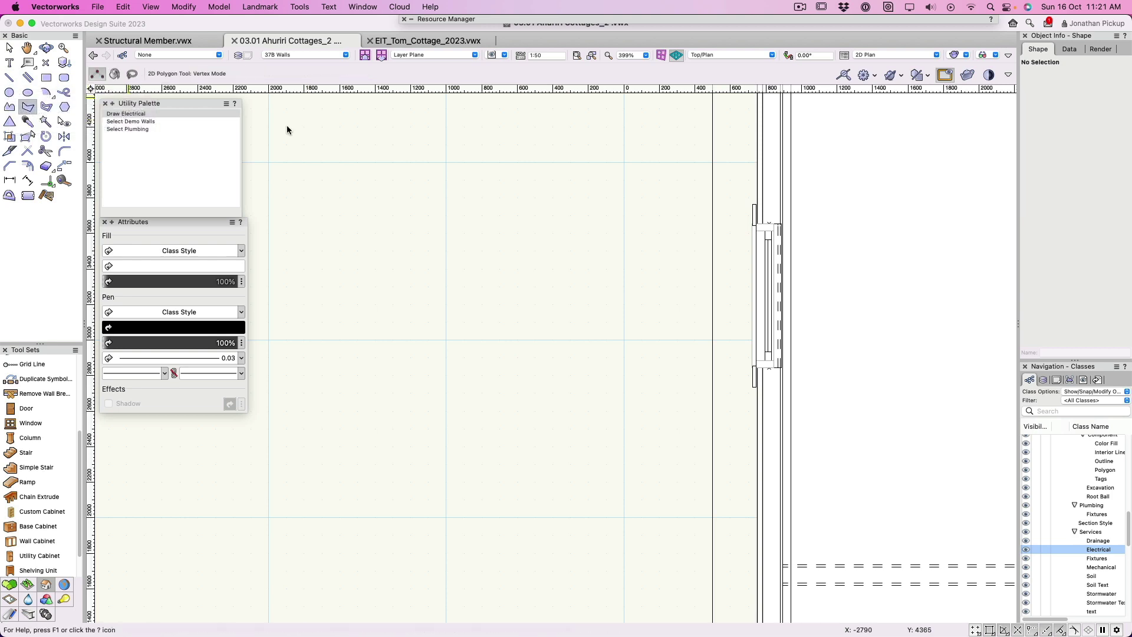
pyautogui.click(198, 55)
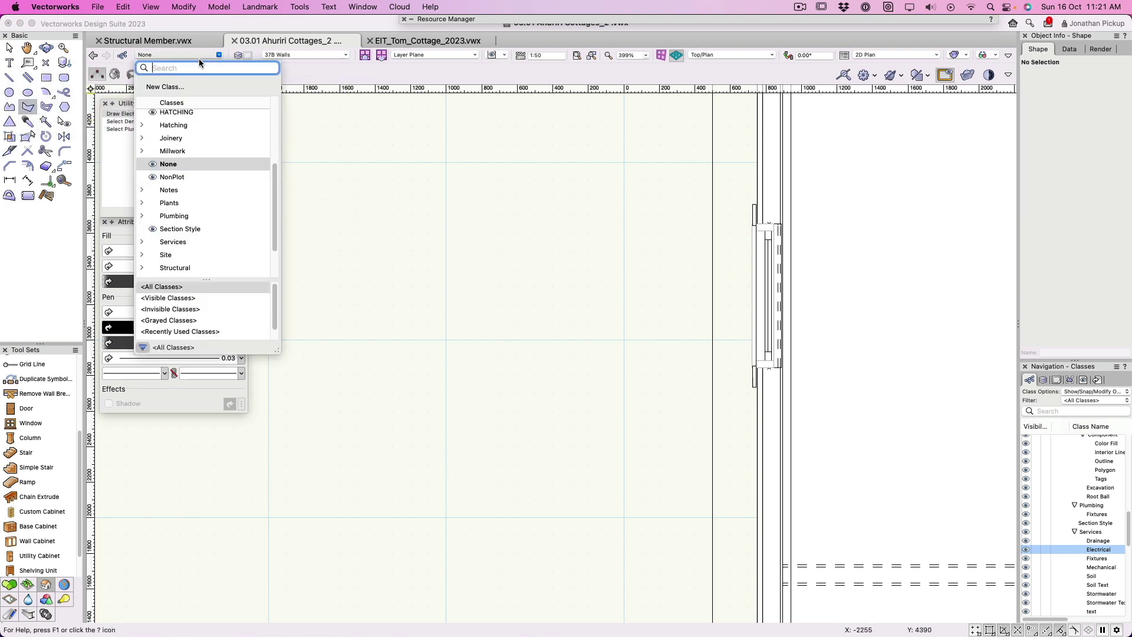
pyautogui.click(143, 239)
pyautogui.scroll(-2, 159, 225)
pyautogui.scroll(-3, 160, 225)
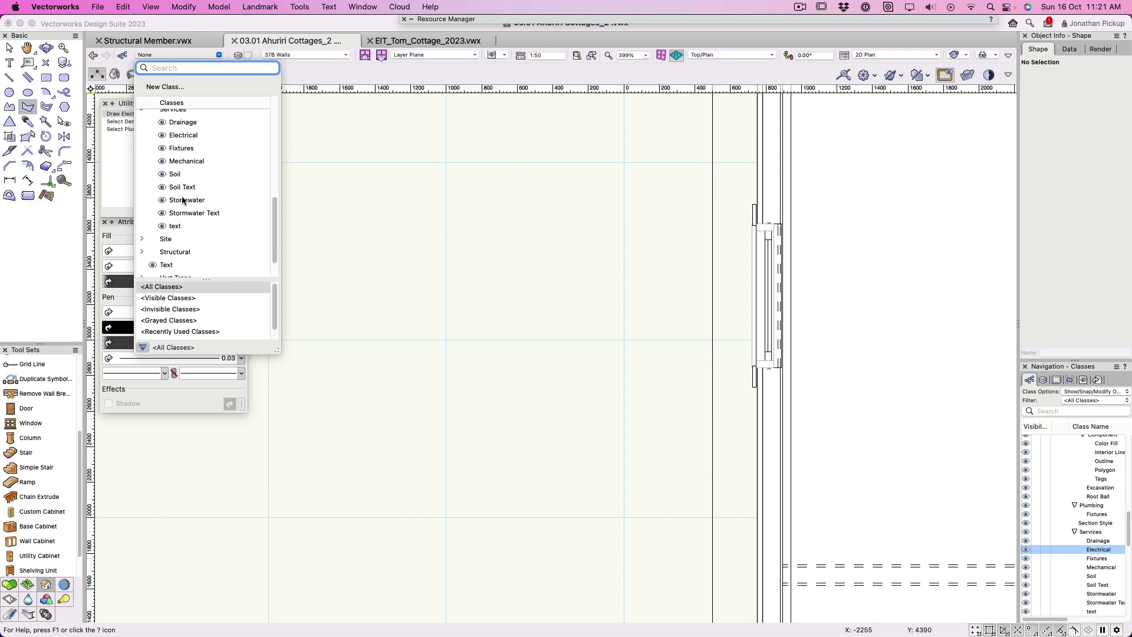
pyautogui.click(174, 174)
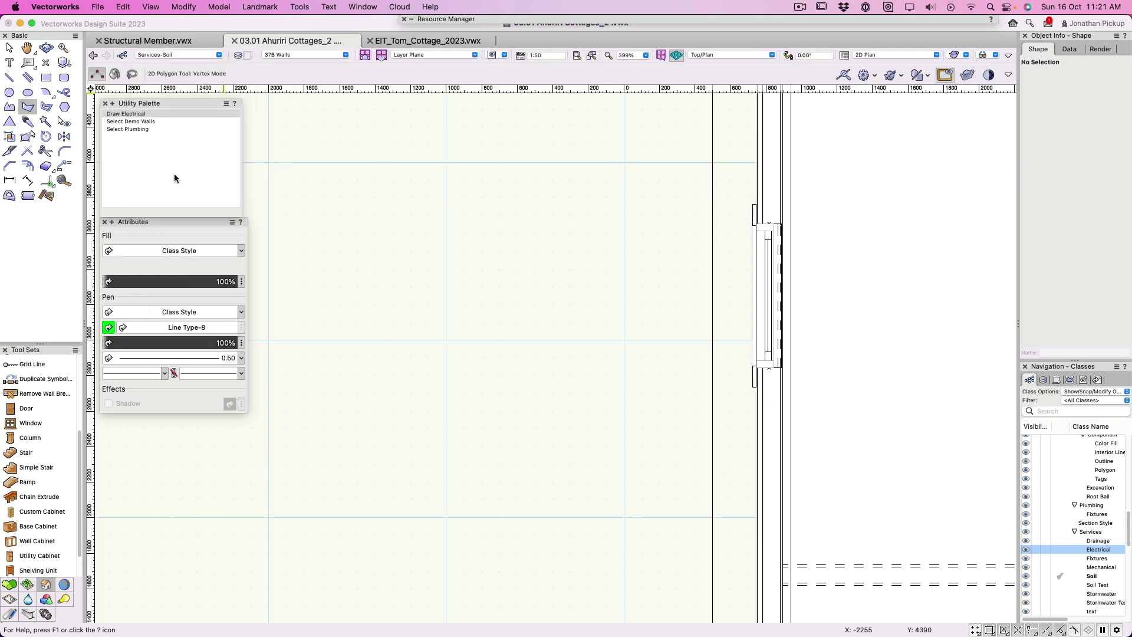
# - Draw a stepped four-vertex open polygon for the sewer run
pyautogui.click(296, 225)
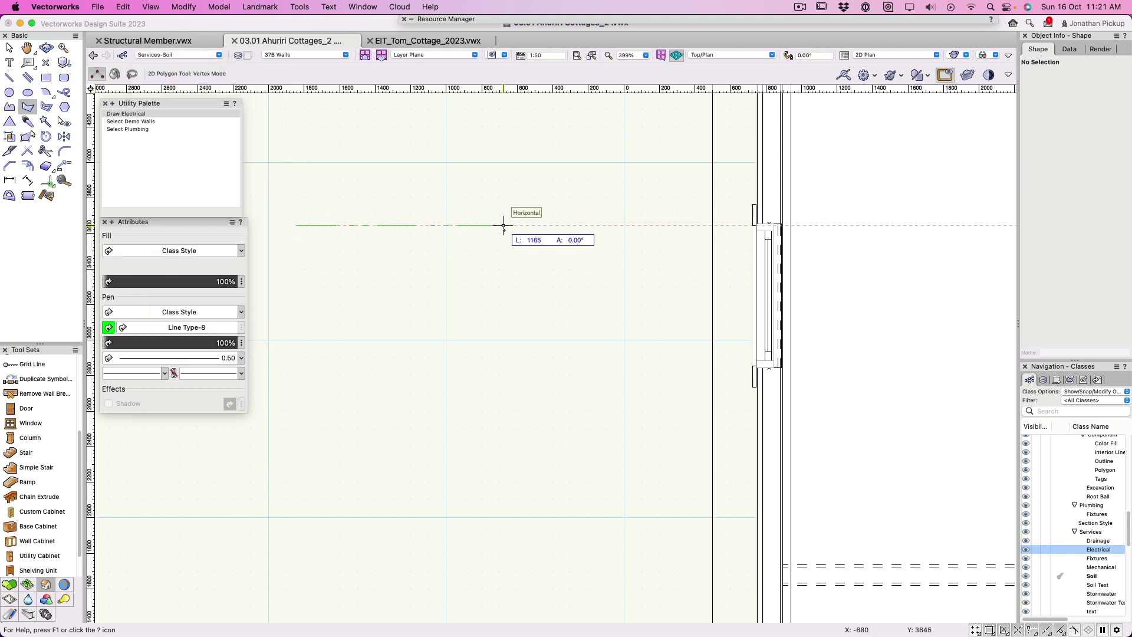
pyautogui.click(504, 225)
pyautogui.click(608, 351)
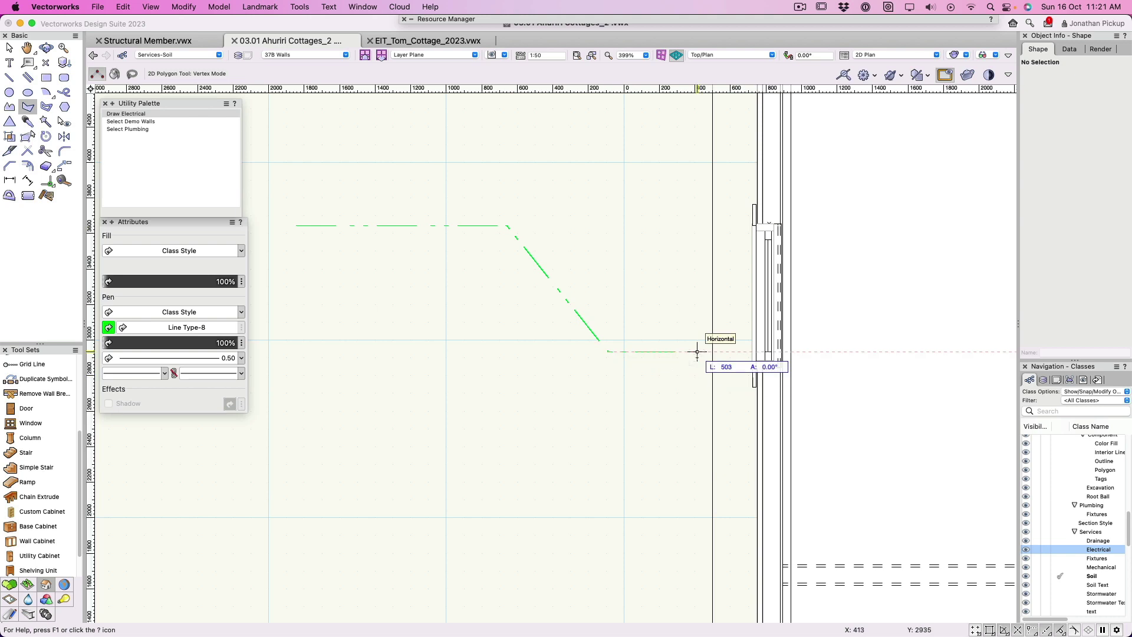
pyautogui.doubleClick(697, 351)
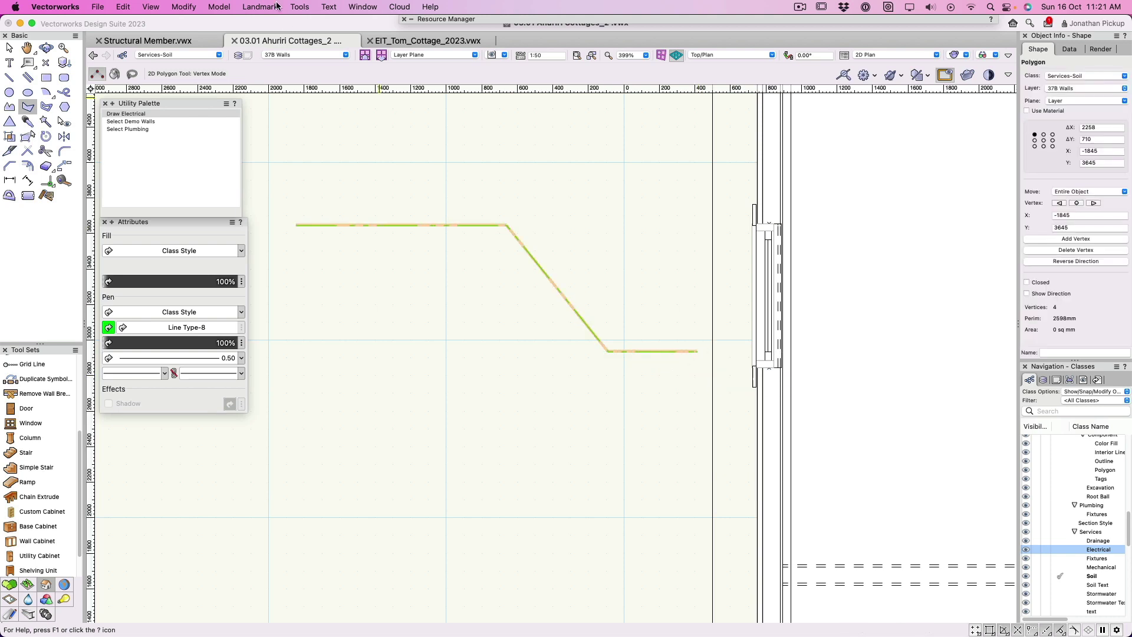
# - Save a custom tool script named Draw Sewer to the Utility Palette
pyautogui.click(298, 8)
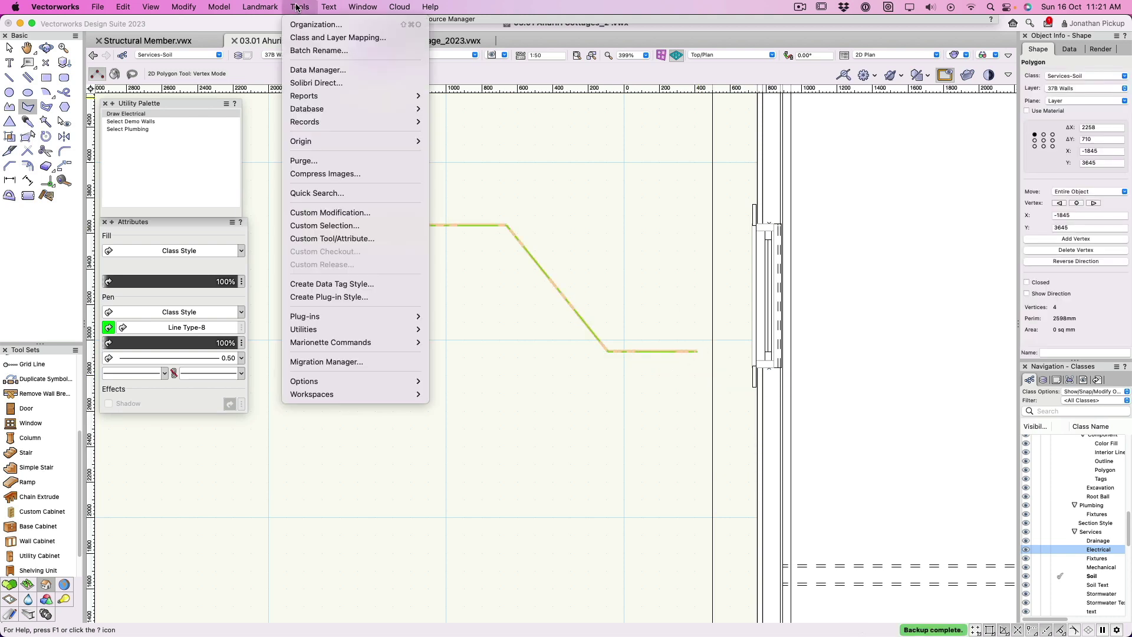
pyautogui.click(309, 240)
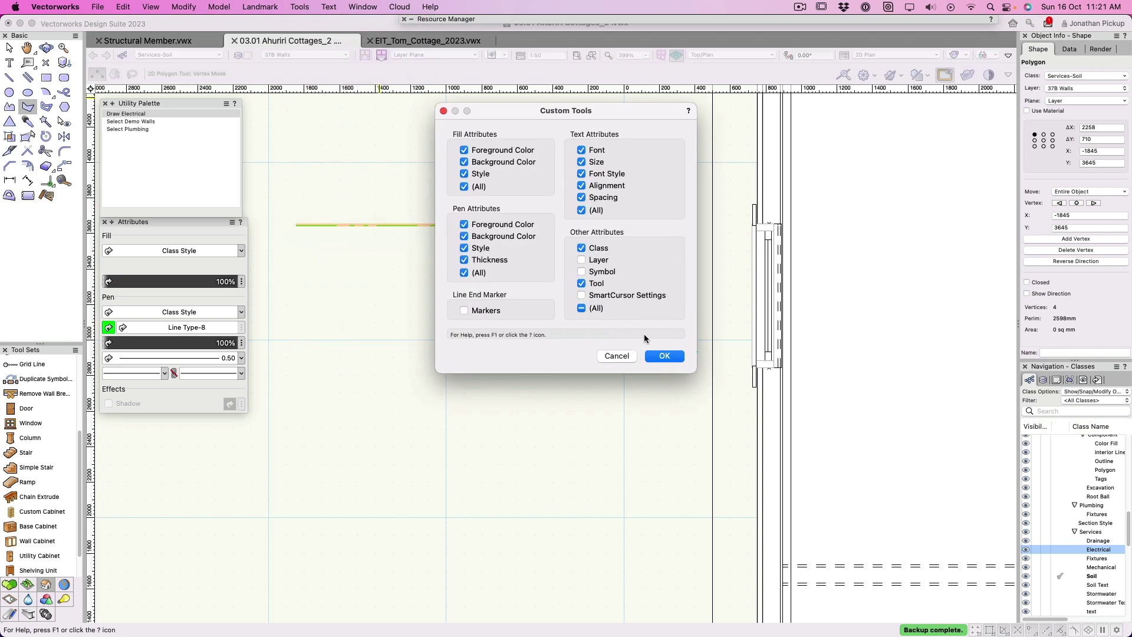
pyautogui.click(664, 357)
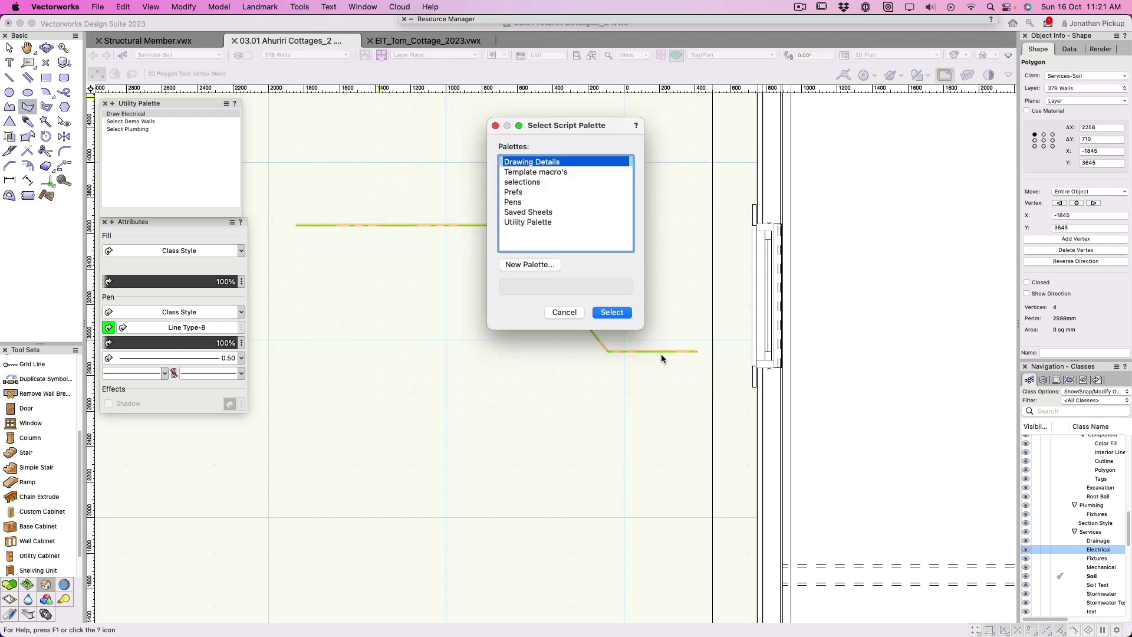
pyautogui.click(520, 222)
pyautogui.press('Return')
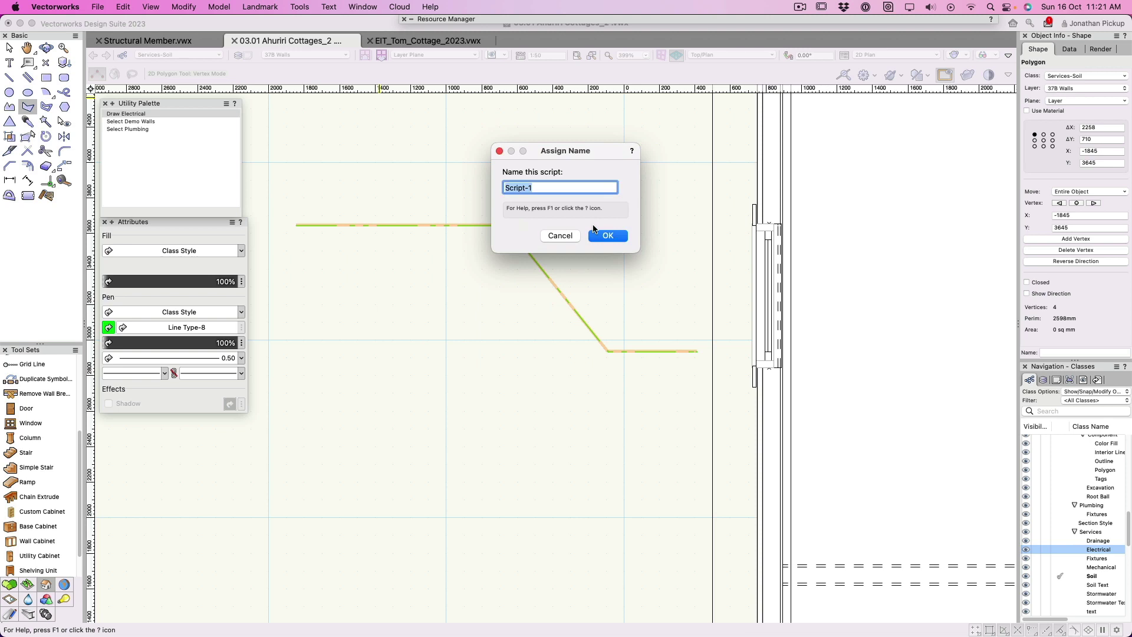
pyautogui.write('Draw Sewer')
pyautogui.click(603, 235)
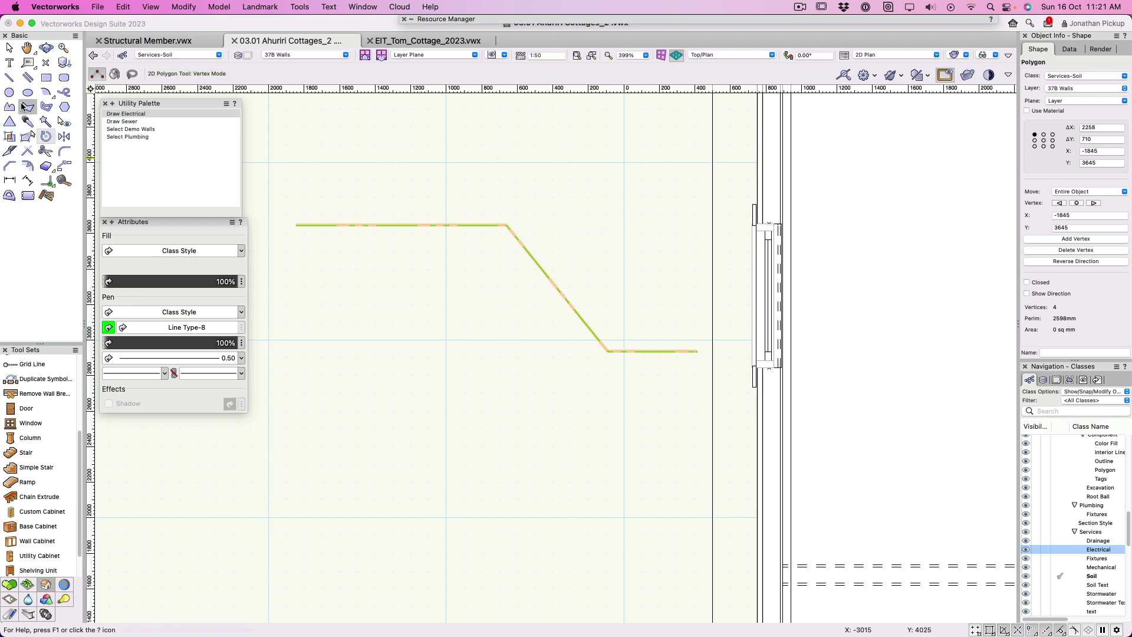
# - Set the active class to None and delete the stepped sewer polygon
pyautogui.click(10, 47)
pyautogui.click(183, 54)
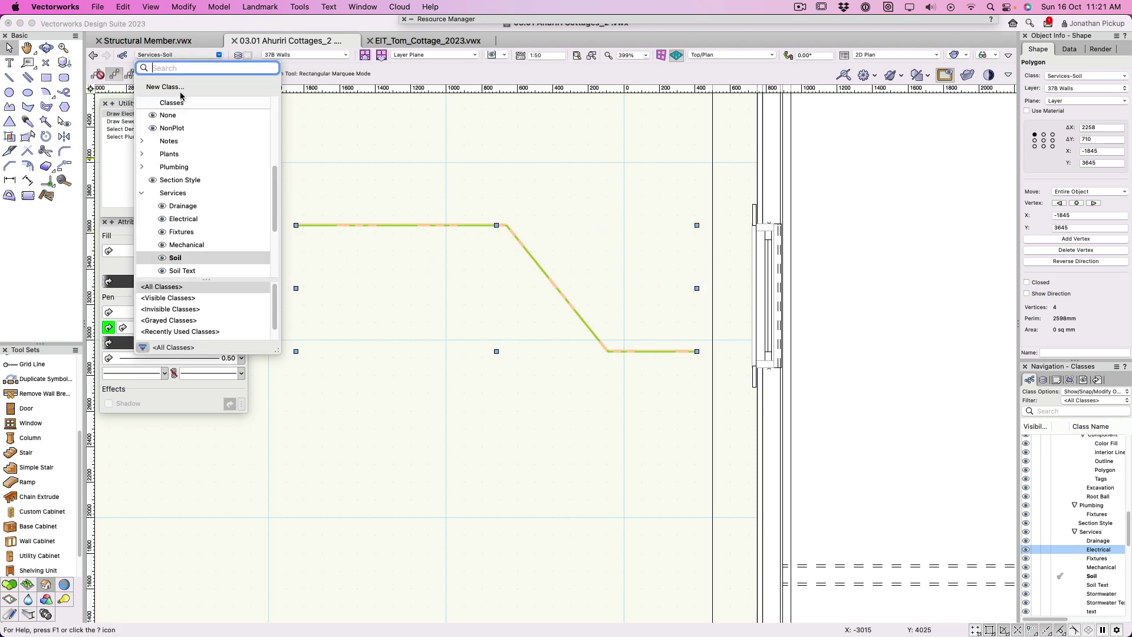
pyautogui.click(174, 117)
pyautogui.press('Delete')
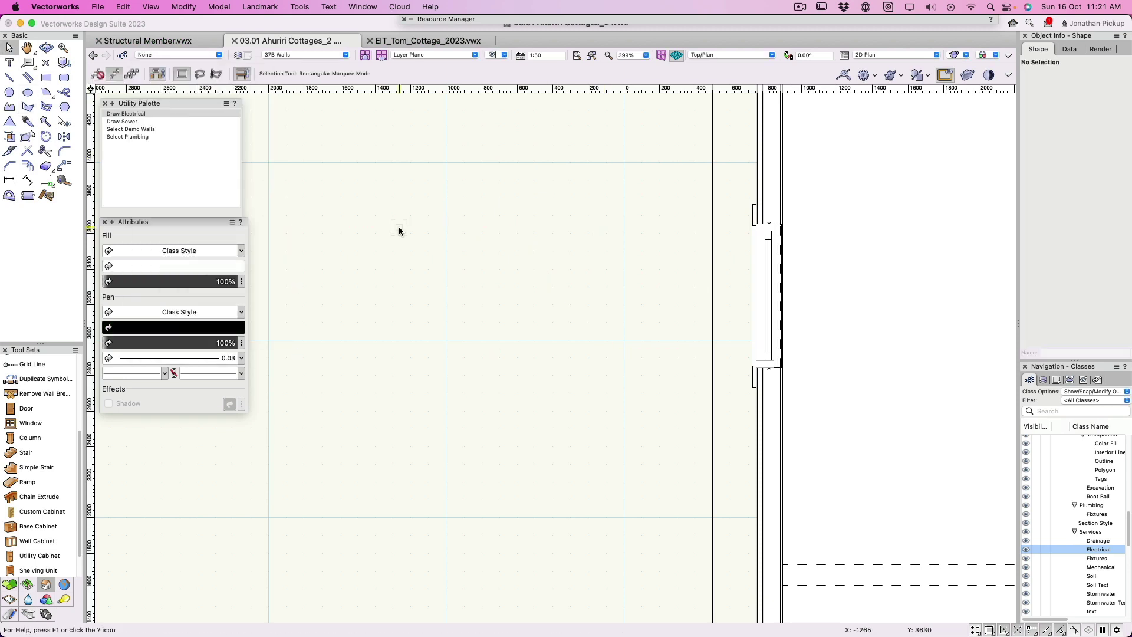
# - Test Draw Sewer by drawing a zigzag sewer polygon
pyautogui.click(130, 121)
pyautogui.click(307, 227)
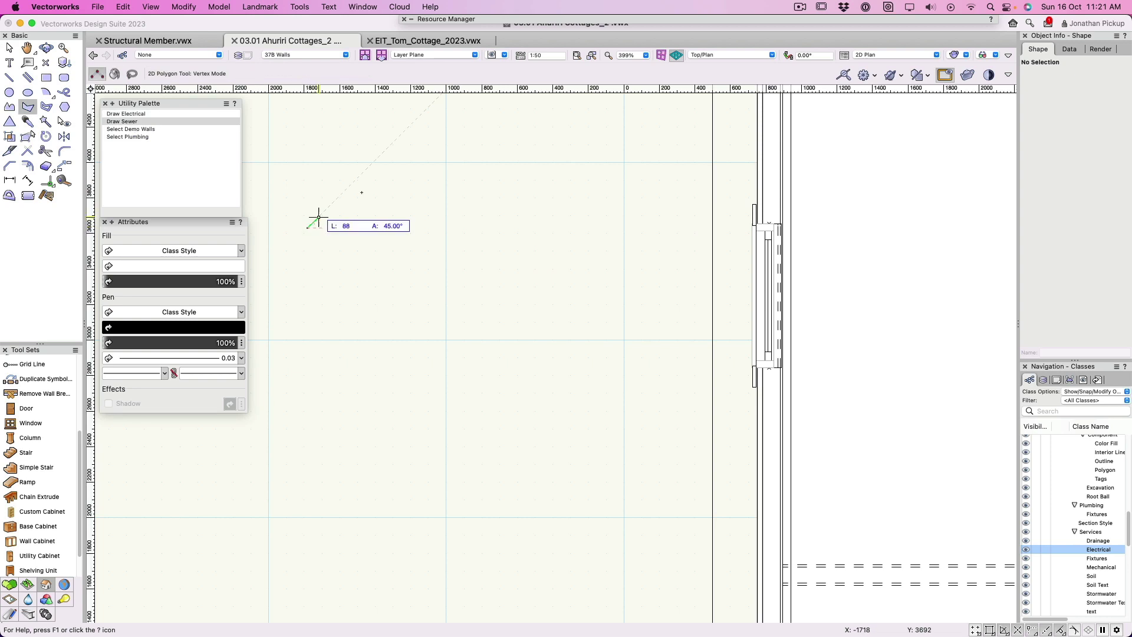
pyautogui.click(435, 154)
pyautogui.click(564, 283)
pyautogui.doubleClick(660, 227)
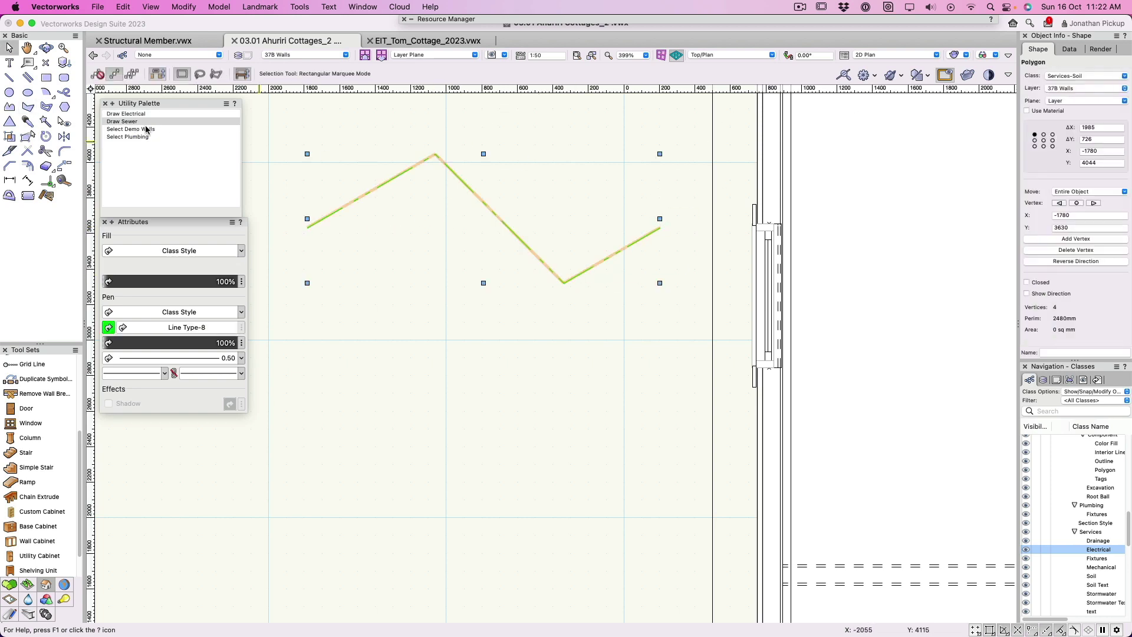
# - Test Draw Electrical with a curved run, delete it, and select the sewer polygon
pyautogui.click(126, 114)
pyautogui.click(342, 281)
pyautogui.click(355, 335)
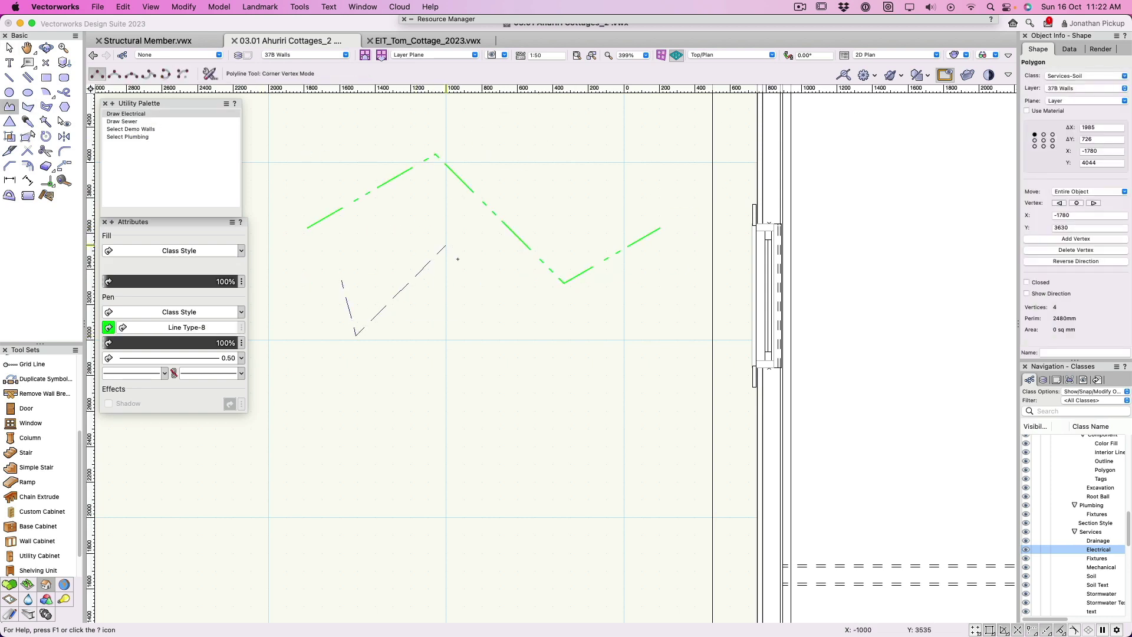
pyautogui.click(410, 244)
pyautogui.doubleClick(489, 399)
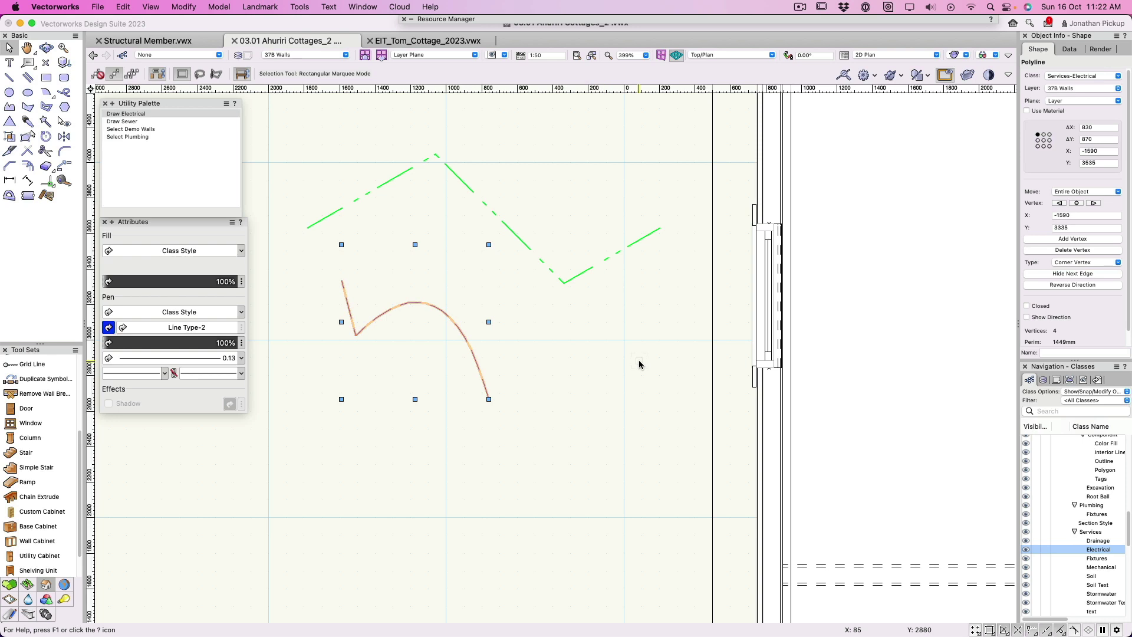
pyautogui.press('Delete')
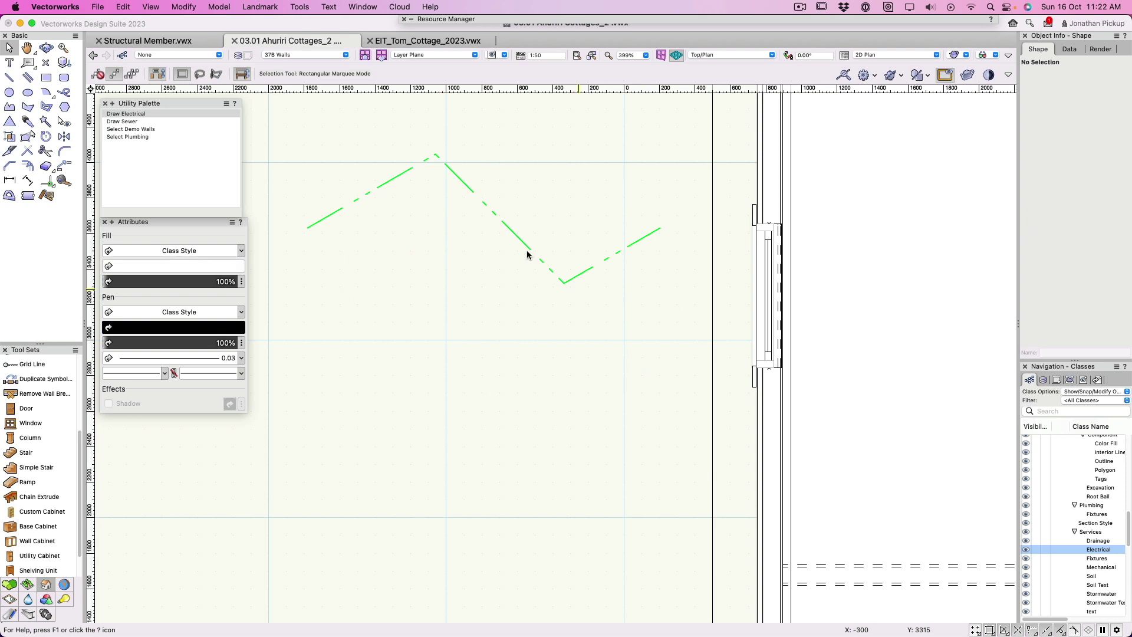
pyautogui.click(502, 220)
# - Delete the zigzag polygon and turn off midpoint, centre, quadrant, insertion, vertex and nearest-edge snaps
pyautogui.press('Delete')
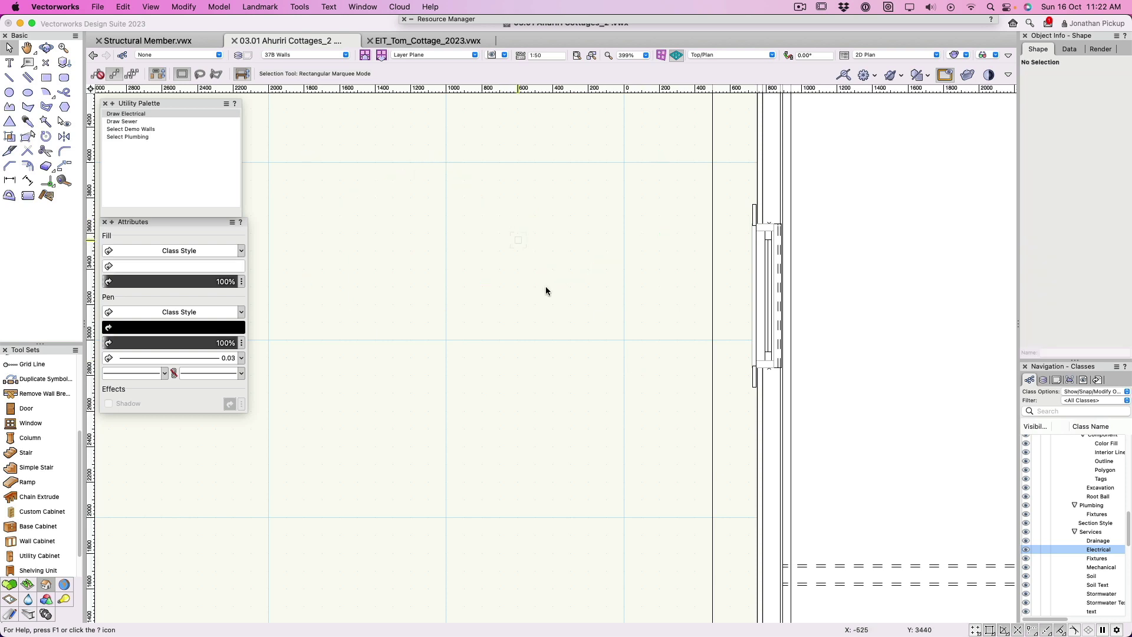
pyautogui.scroll(-1, 546, 287)
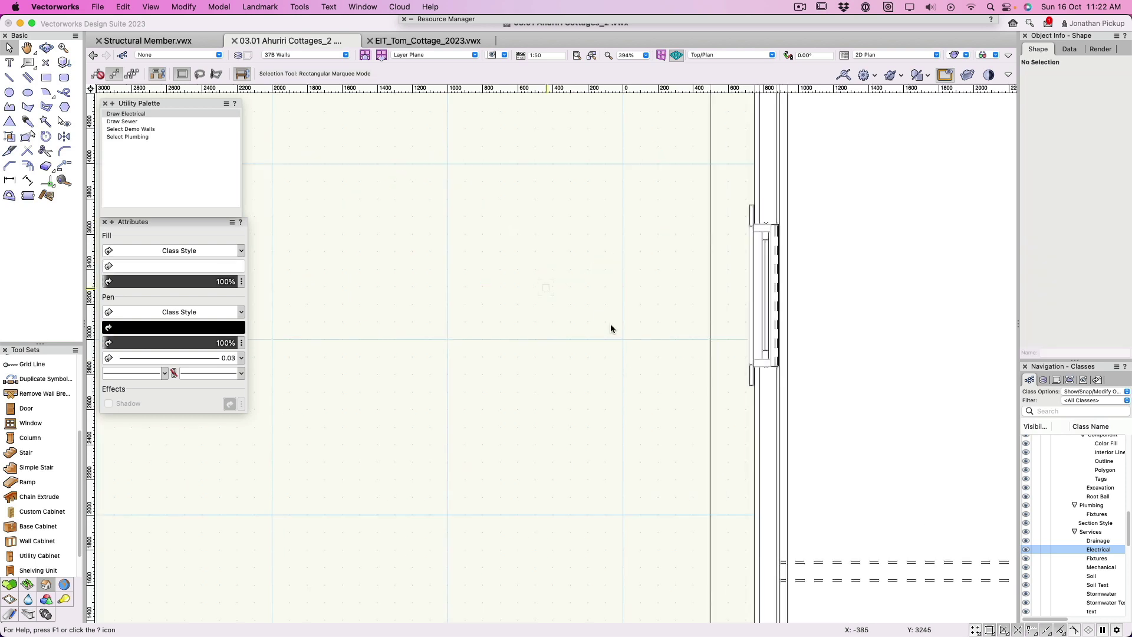
pyautogui.doubleClick(987, 632)
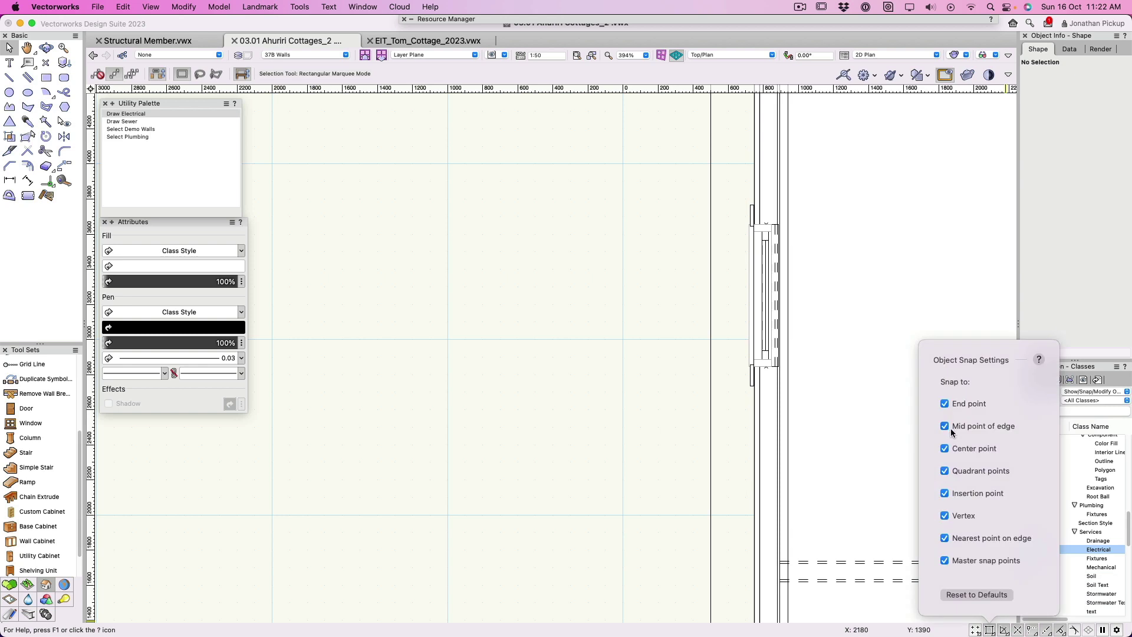
pyautogui.click(947, 426)
pyautogui.click(953, 448)
pyautogui.click(956, 470)
pyautogui.click(961, 494)
pyautogui.click(961, 516)
pyautogui.click(962, 540)
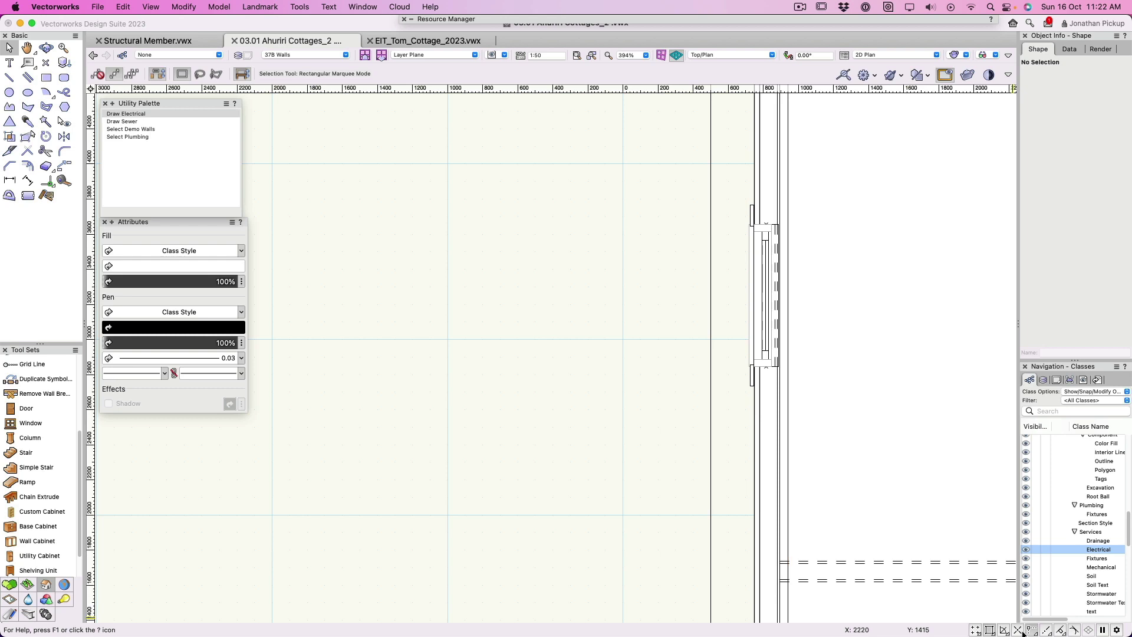
pyautogui.doubleClick(990, 630)
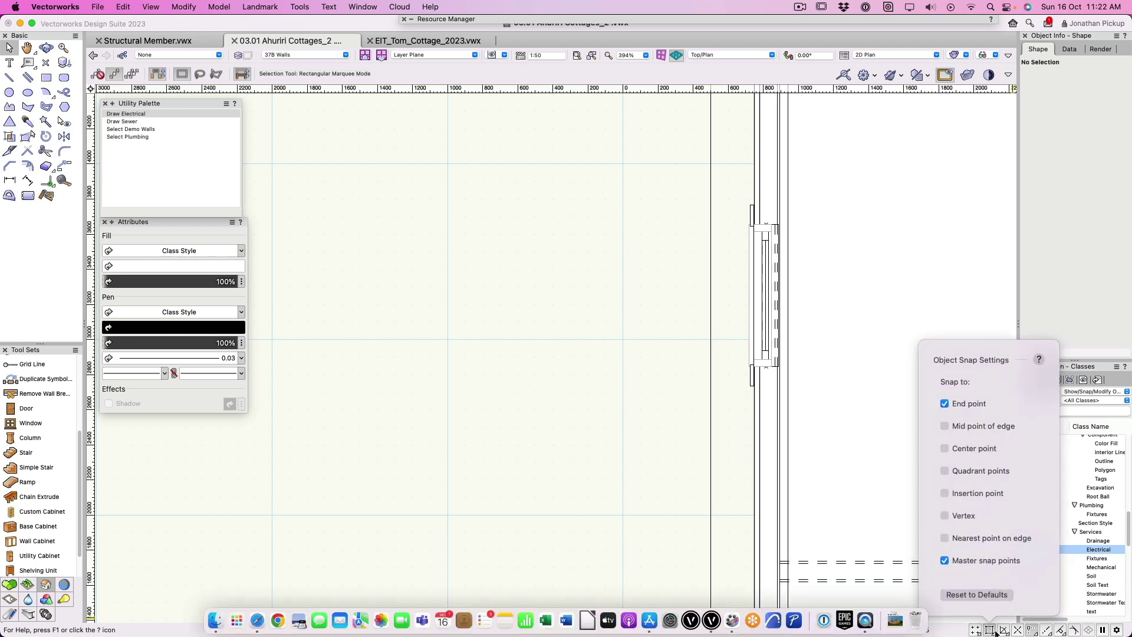
# - Create a custom tool/attribute script storing only the SmartCursor settings
pyautogui.click(299, 7)
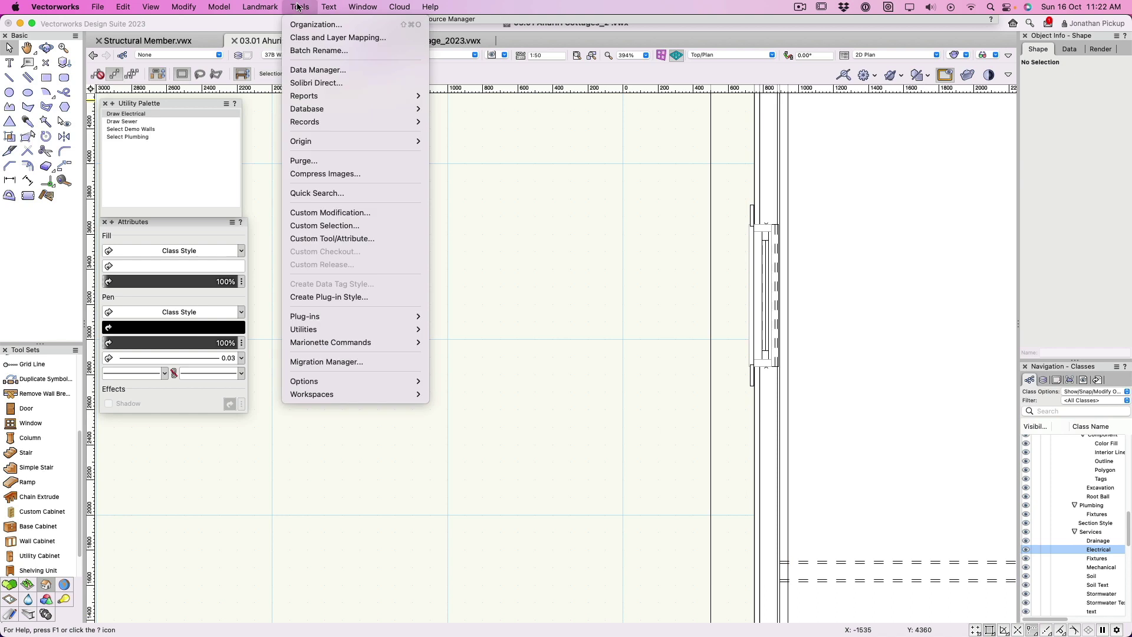
pyautogui.click(330, 238)
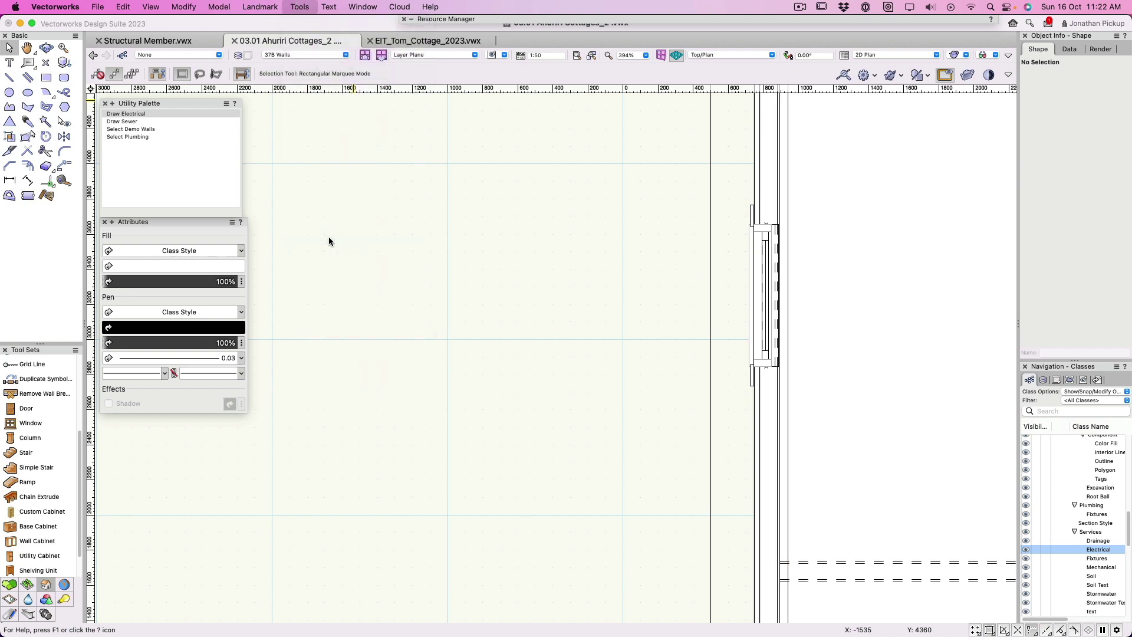
pyautogui.click(469, 274)
pyautogui.click(464, 186)
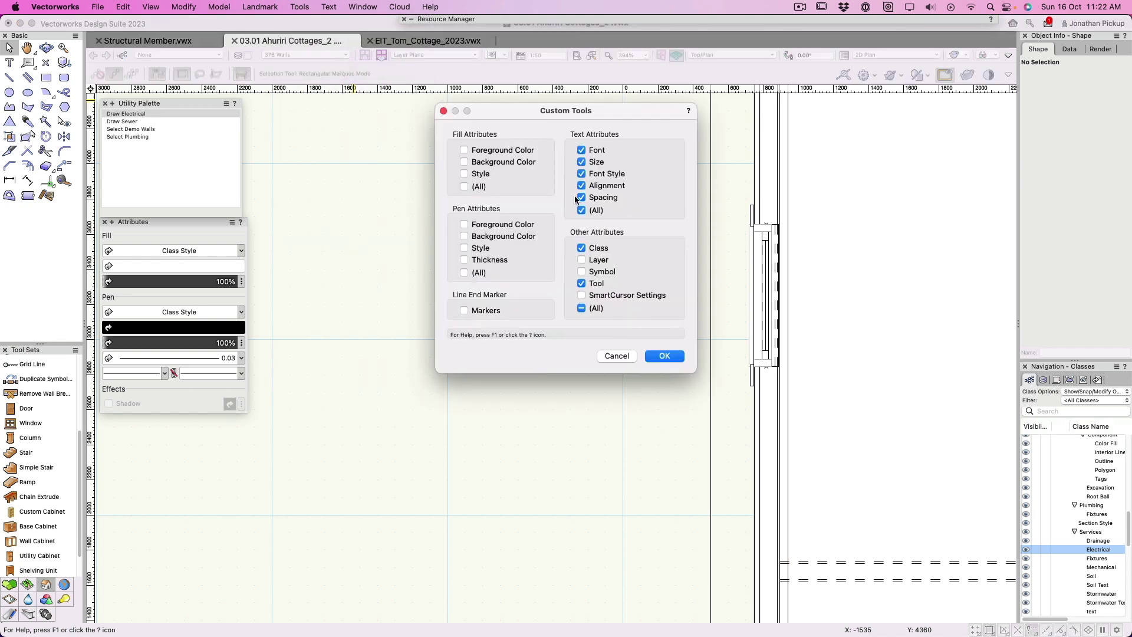
pyautogui.click(581, 210)
pyautogui.click(582, 248)
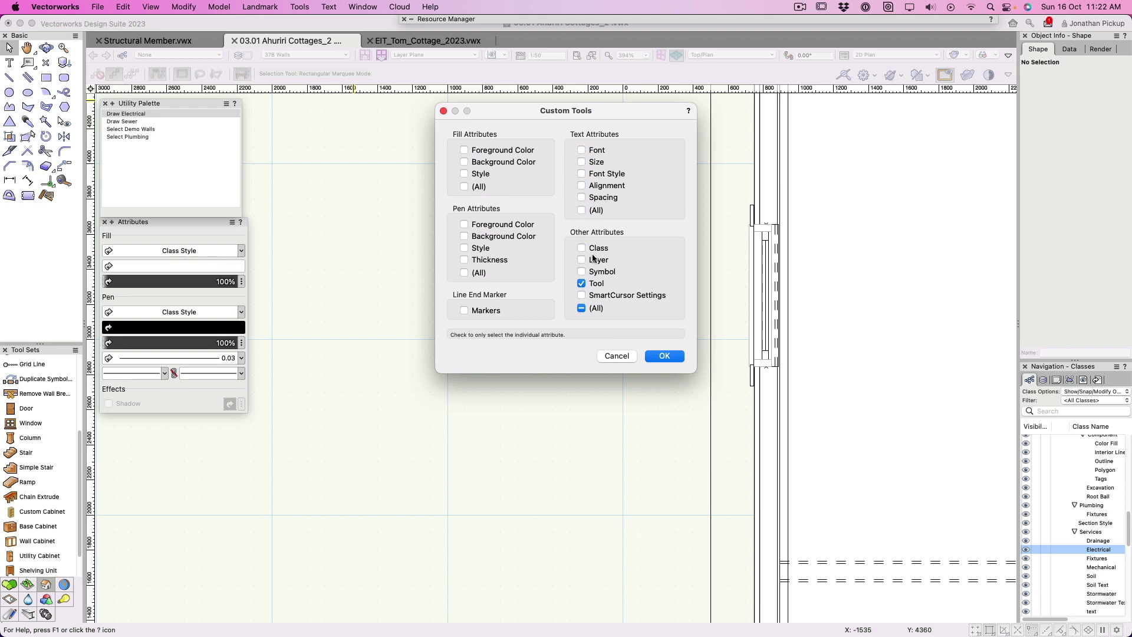
pyautogui.click(582, 284)
pyautogui.click(582, 295)
pyautogui.click(663, 357)
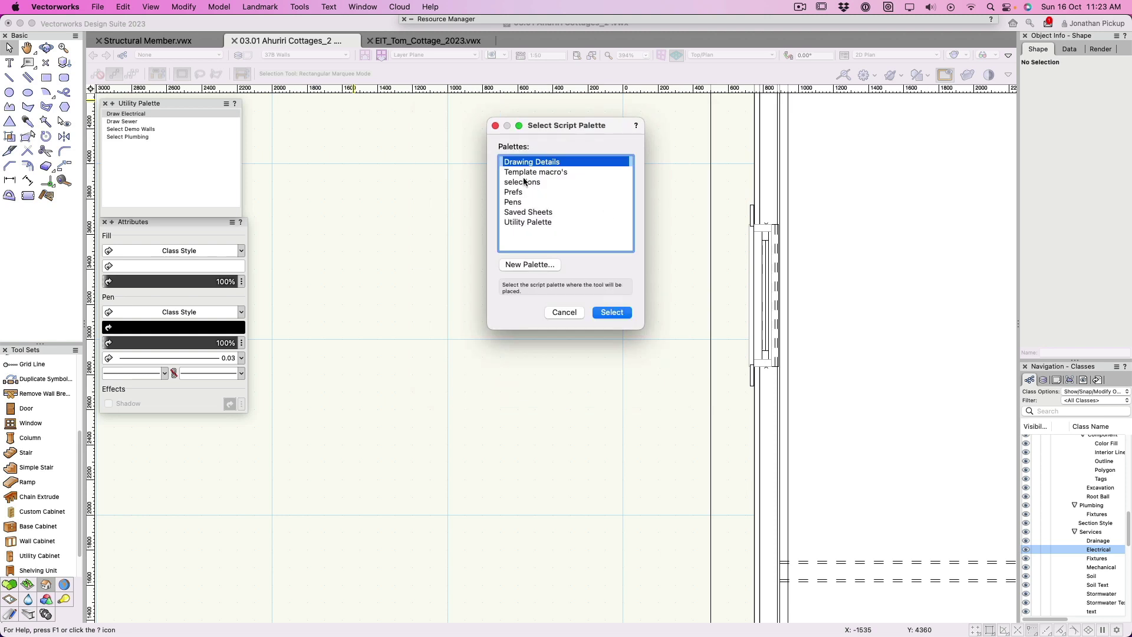
# - Save the script to the Utility Palette named Snaps For Dims
pyautogui.click(515, 222)
pyautogui.doubleClick(515, 223)
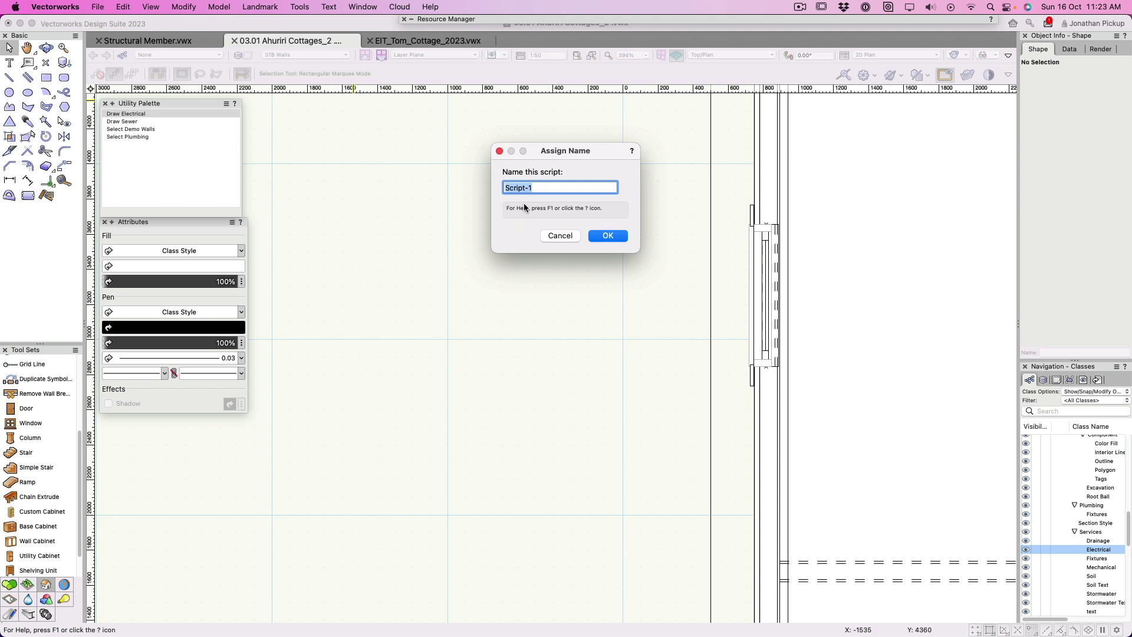
pyautogui.write('Snaps For Dimensioning')
pyautogui.press('Return')
pyautogui.press('Return')
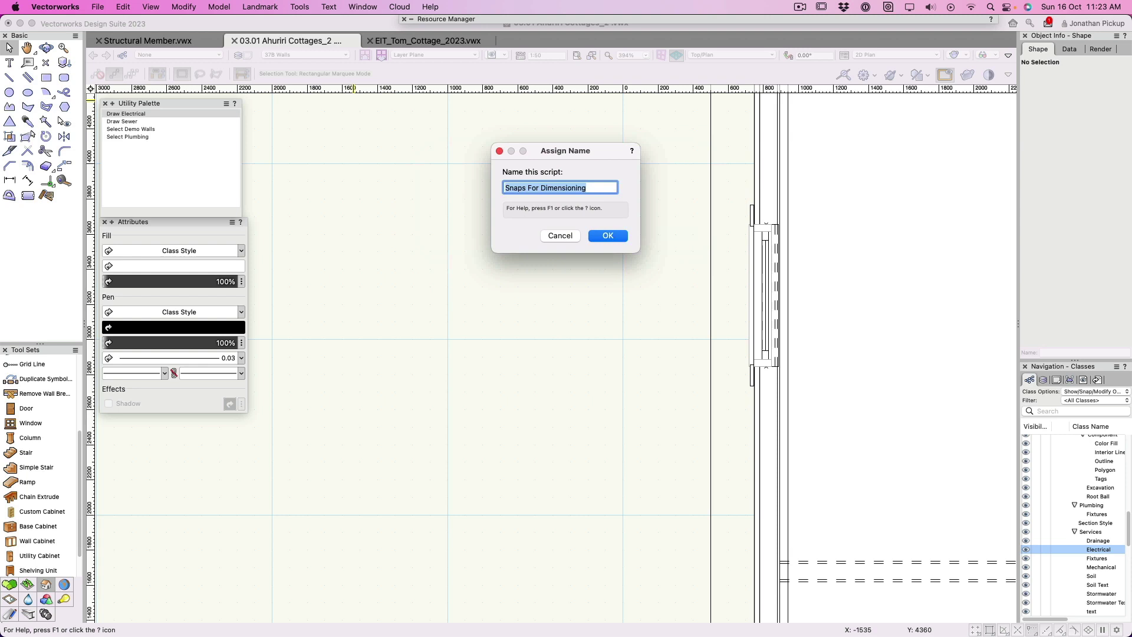
pyautogui.press('Right')
pyautogui.press('BackSpace')
pyautogui.press('BackSpace')
pyautogui.press('BackSpace')
pyautogui.press('BackSpace')
pyautogui.press('BackSpace')
pyautogui.press('BackSpace')
pyautogui.press('BackSpace')
pyautogui.press('BackSpace')
pyautogui.press('BackSpace')
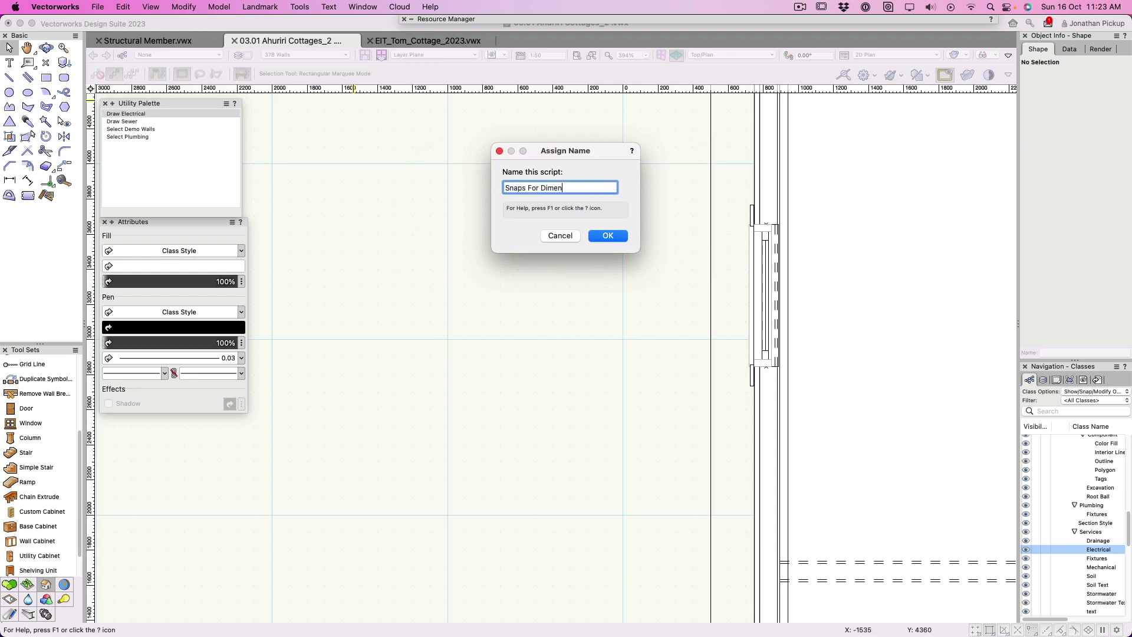
pyautogui.press('Return')
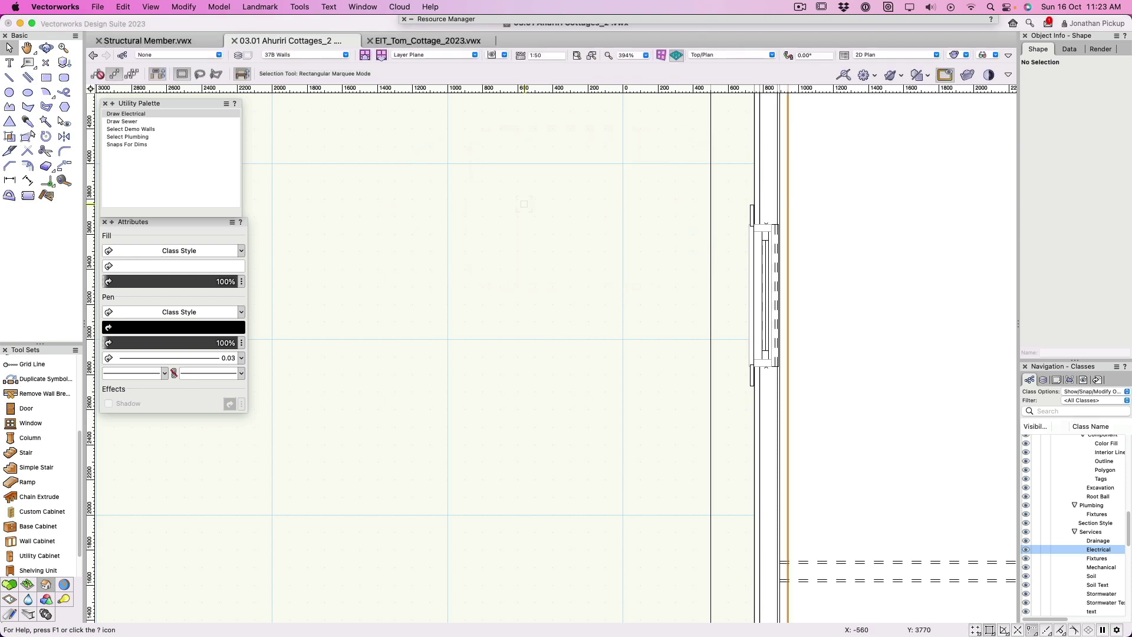
# - Enable Snap to Object and re-check midpoint, centre, quadrant, insertion, vertex and nearest-edge snaps
pyautogui.click(1059, 631)
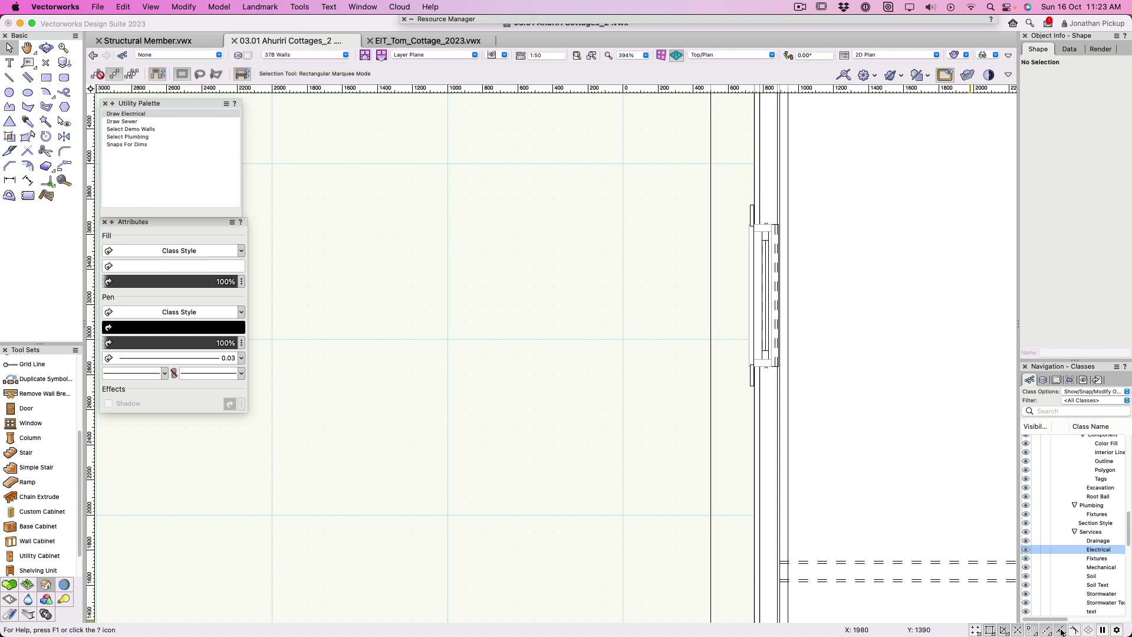
pyautogui.doubleClick(990, 630)
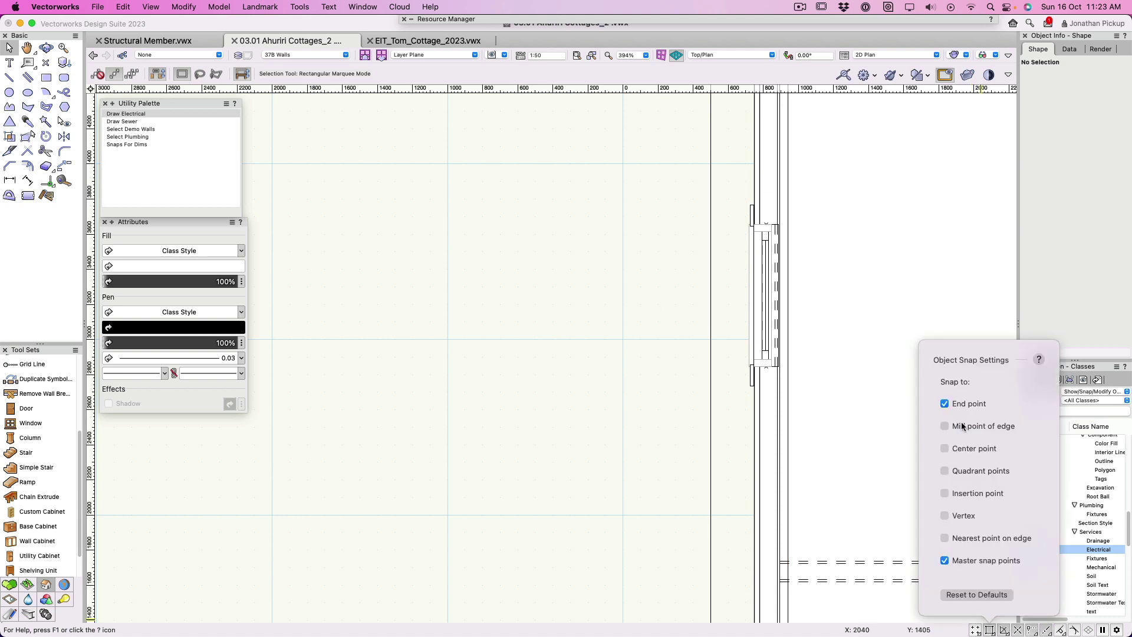
pyautogui.click(963, 427)
pyautogui.click(967, 450)
pyautogui.click(968, 471)
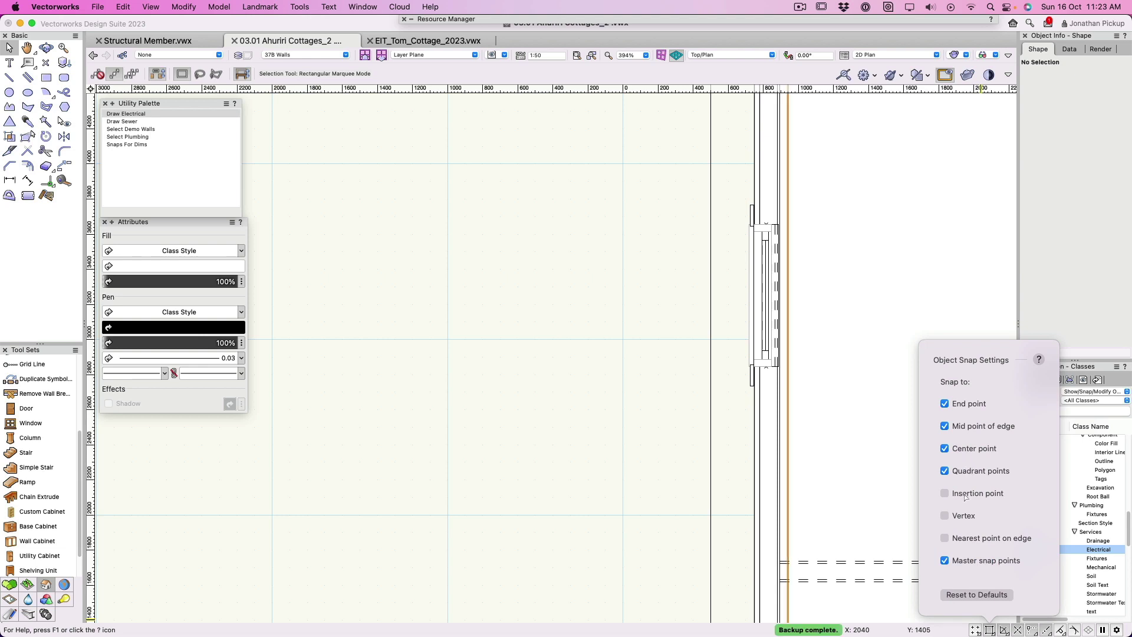
pyautogui.click(965, 494)
pyautogui.click(964, 516)
pyautogui.click(965, 538)
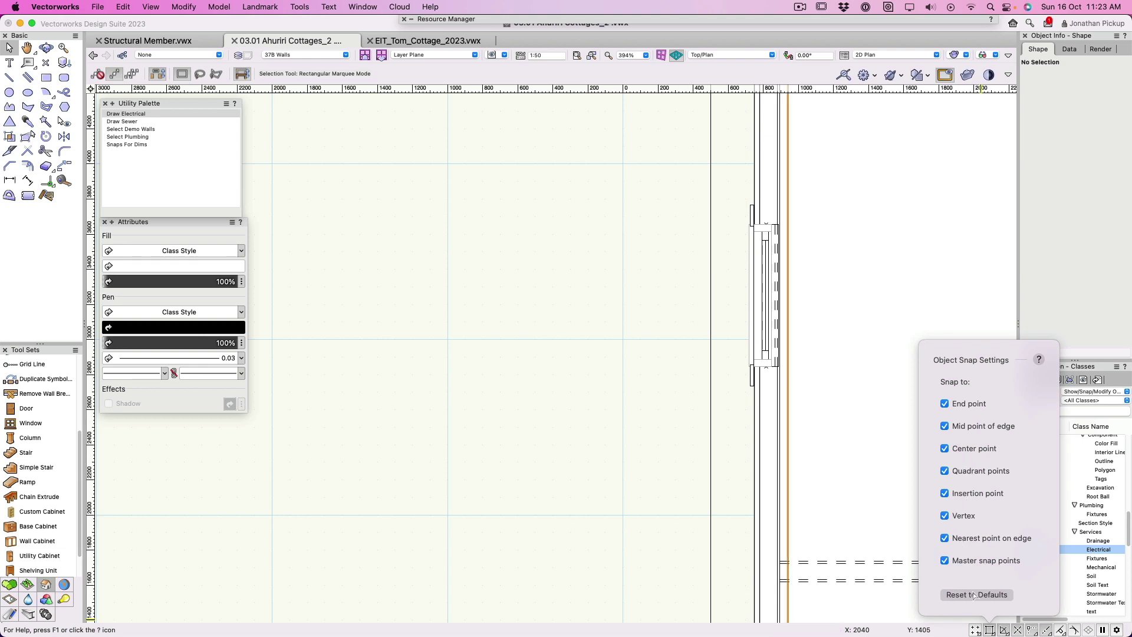
pyautogui.click(991, 630)
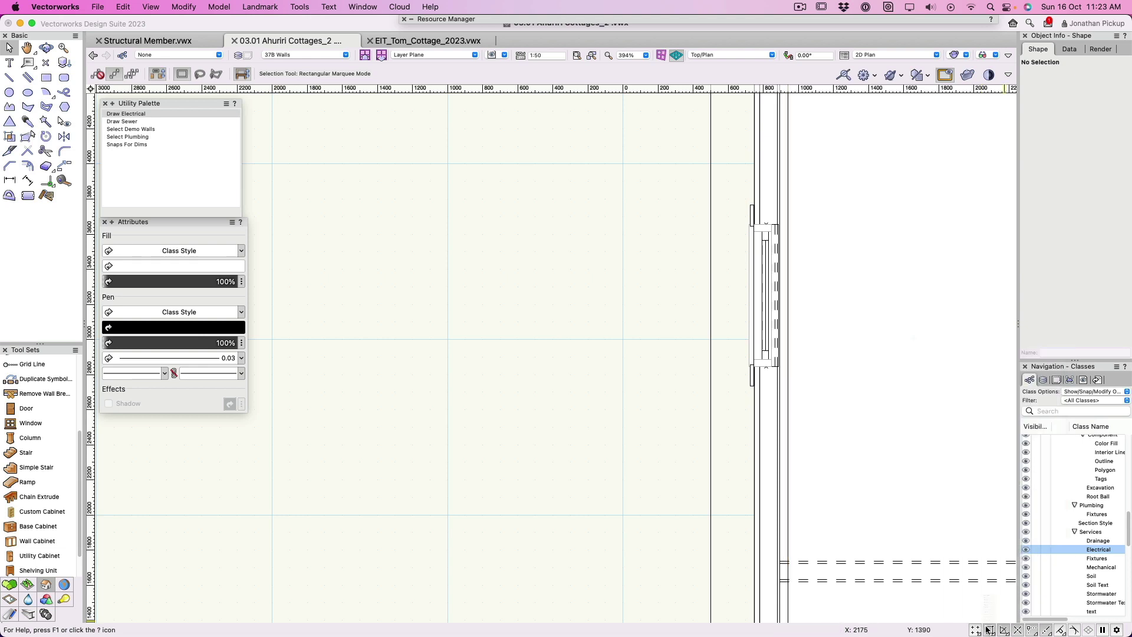
# - Create another custom tool/attribute script with SmartCursor-only settings, placed in the Utility Palette
pyautogui.click(303, 7)
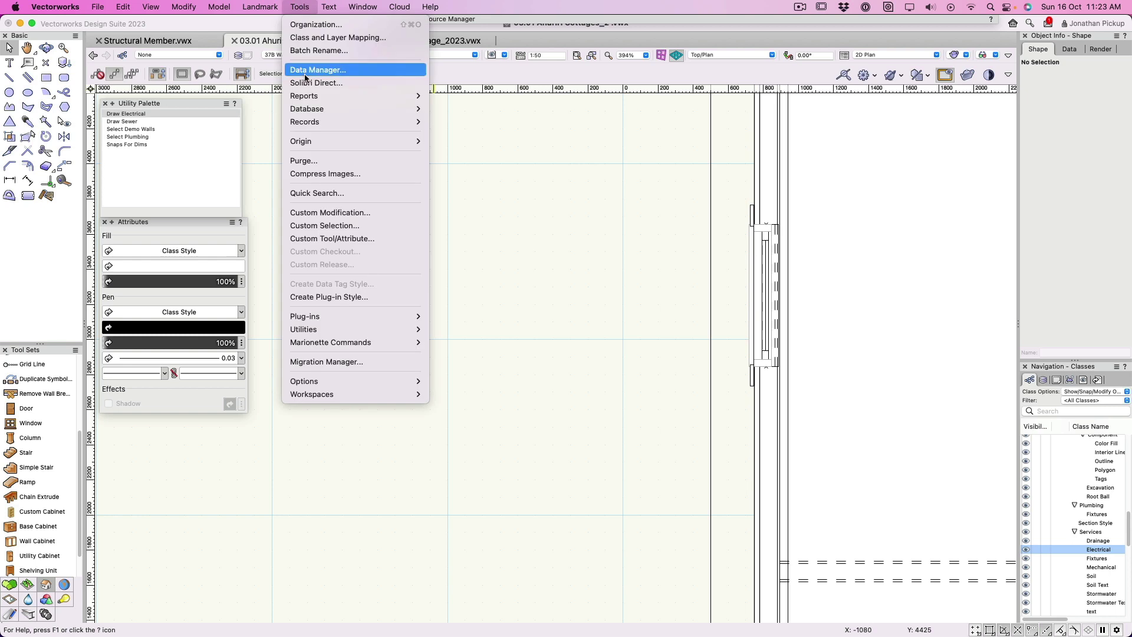
pyautogui.click(334, 240)
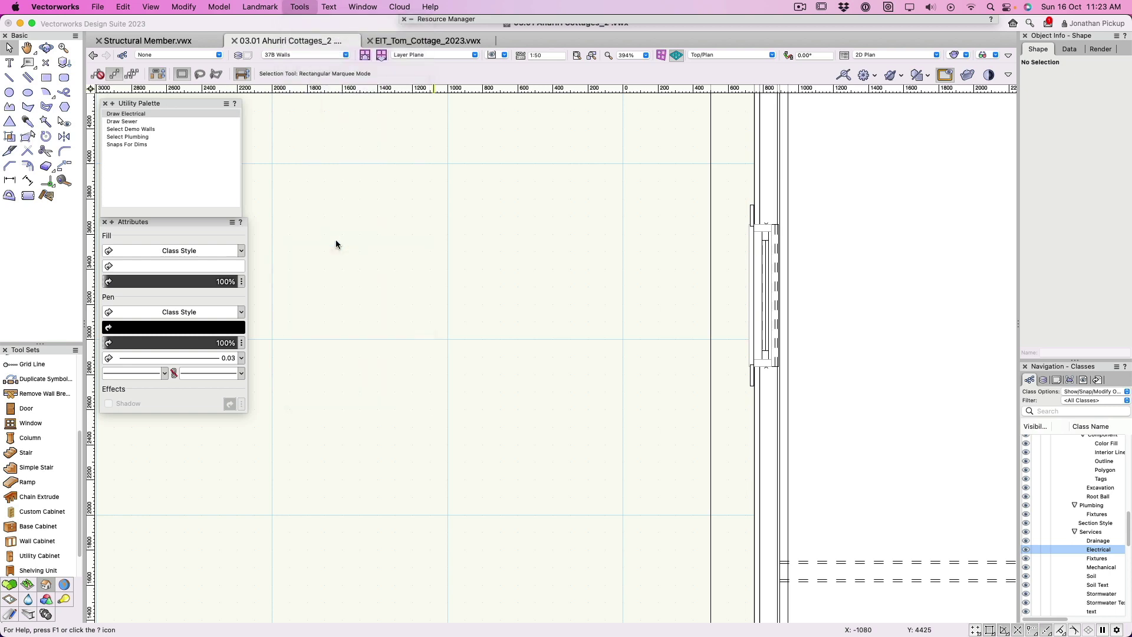
pyautogui.click(663, 356)
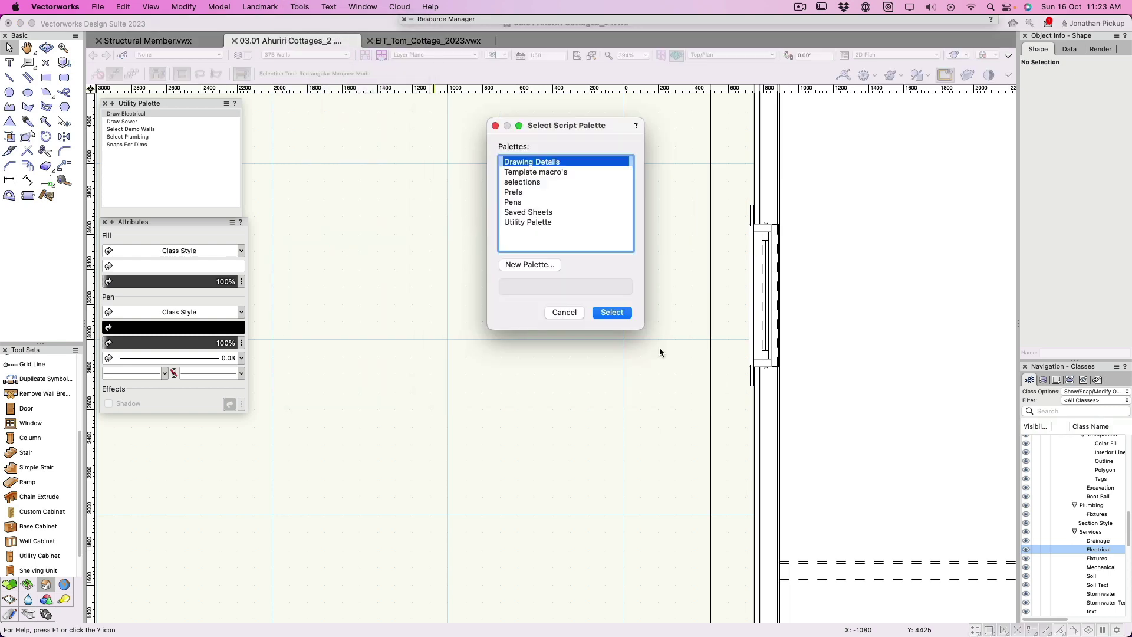
pyautogui.doubleClick(540, 222)
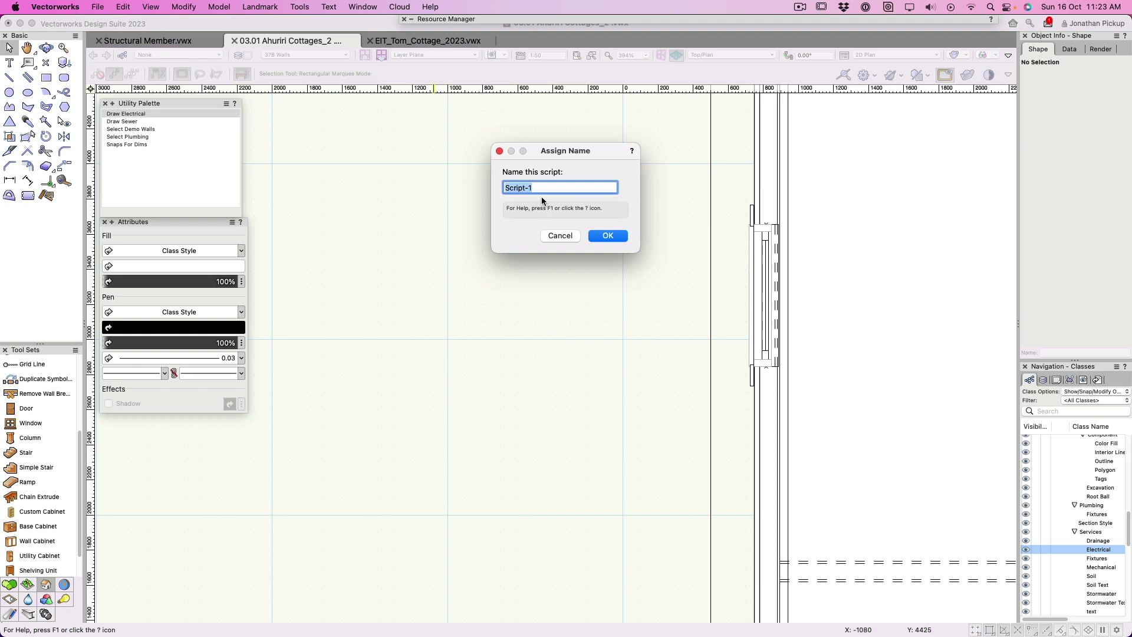
# - Name the new script 'Snaps for Design', fixing typos and clearing the name-in-use warning
pyautogui.write('Snapod')
pyautogui.press('BackSpace')
pyautogui.write('o for Ma')
pyautogui.press('BackSpace')
pyautogui.write('Designing')
pyautogui.press('Return')
pyautogui.press('Return')
pyautogui.press('Right')
pyautogui.press('BackSpace')
pyautogui.press('BackSpace')
pyautogui.press('BackSpace')
pyautogui.press('Return')
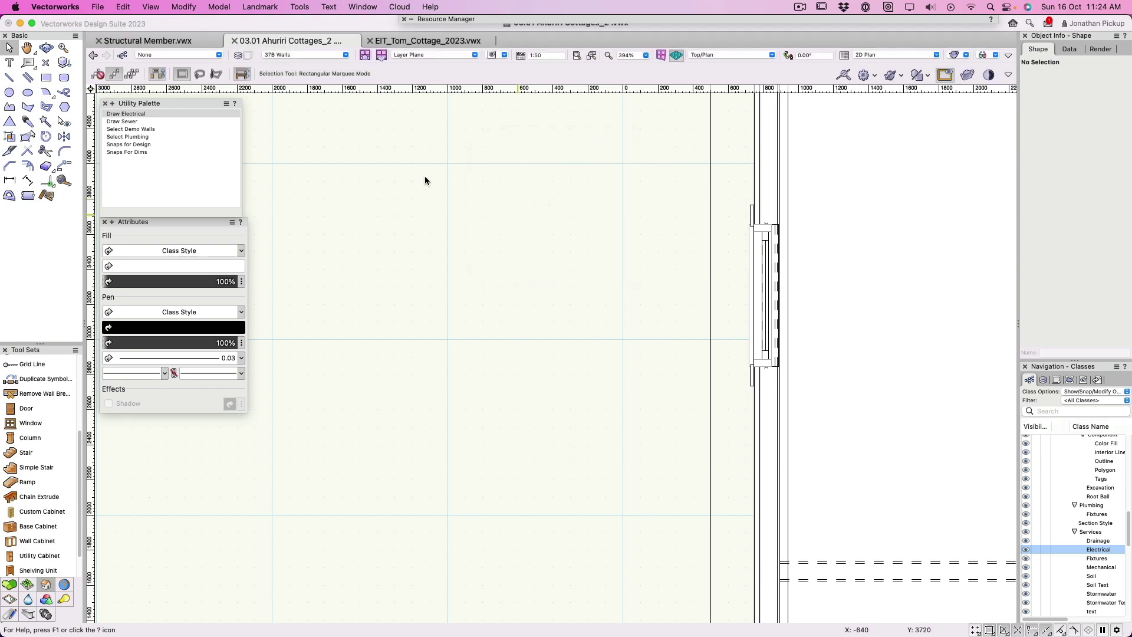
# - Run Snaps For Dims (end points only), then Snaps for Design, confirming every snap point is active
pyautogui.doubleClick(140, 149)
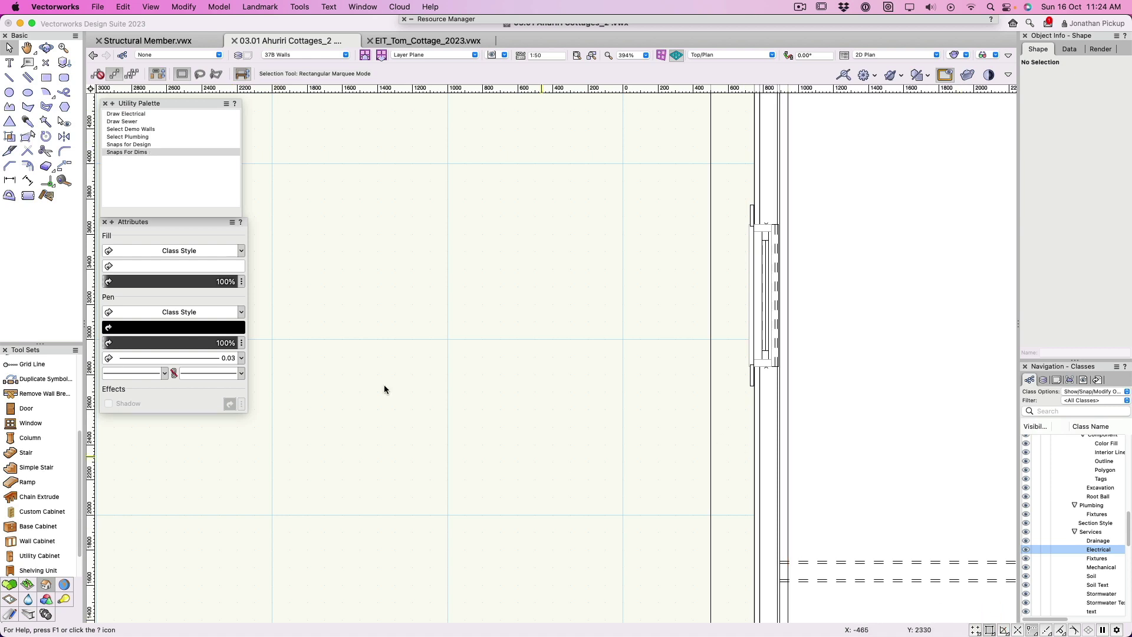
pyautogui.doubleClick(991, 630)
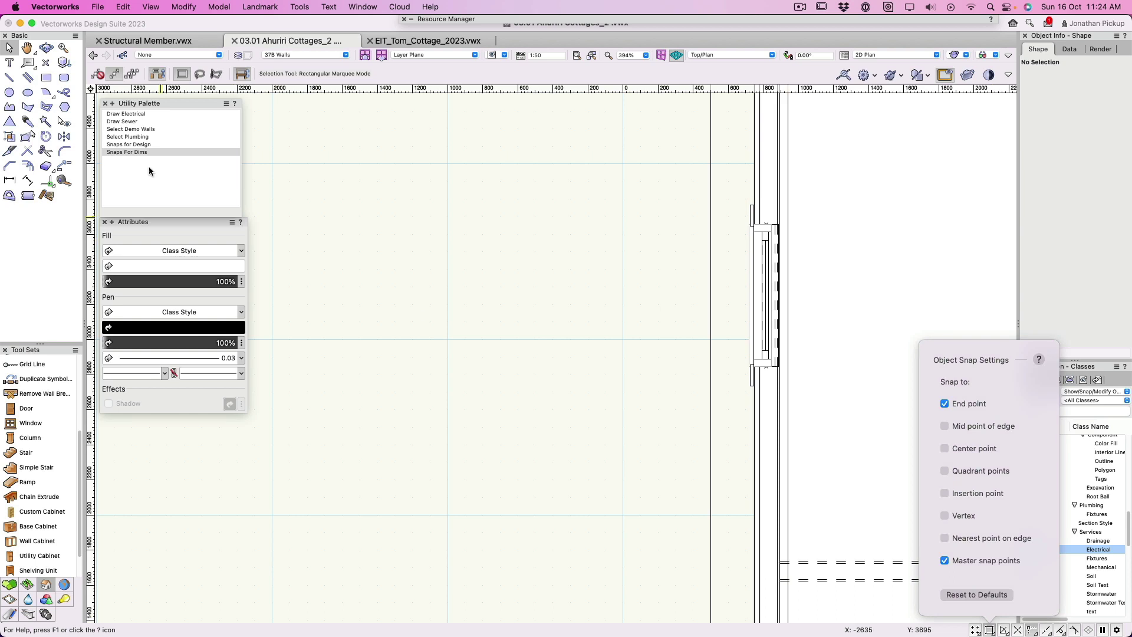
pyautogui.doubleClick(133, 146)
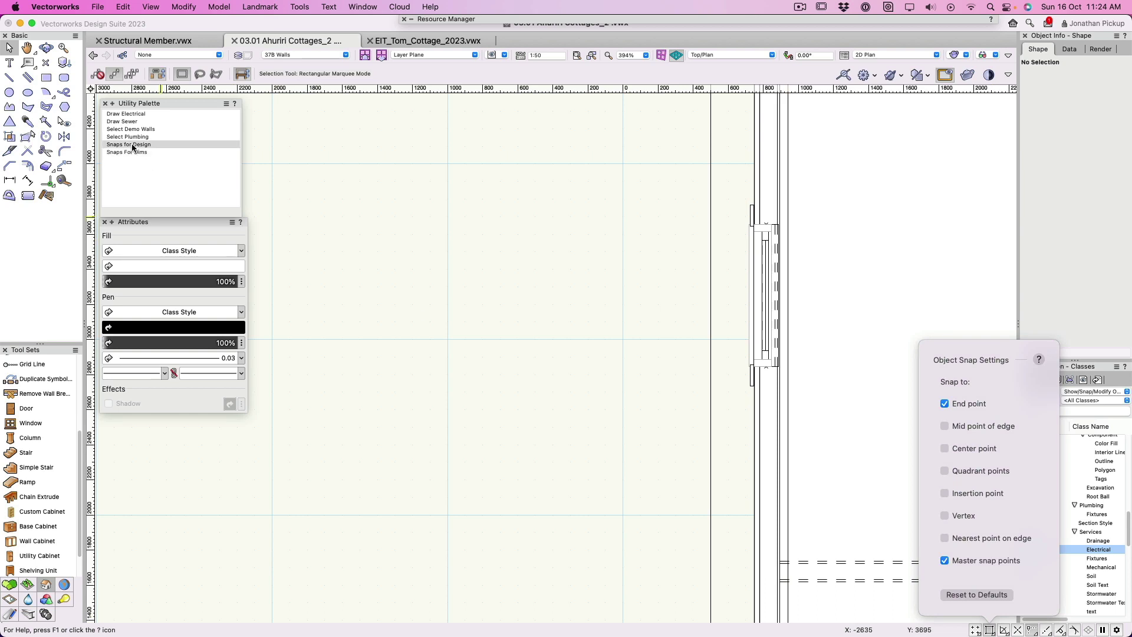
pyautogui.click(512, 277)
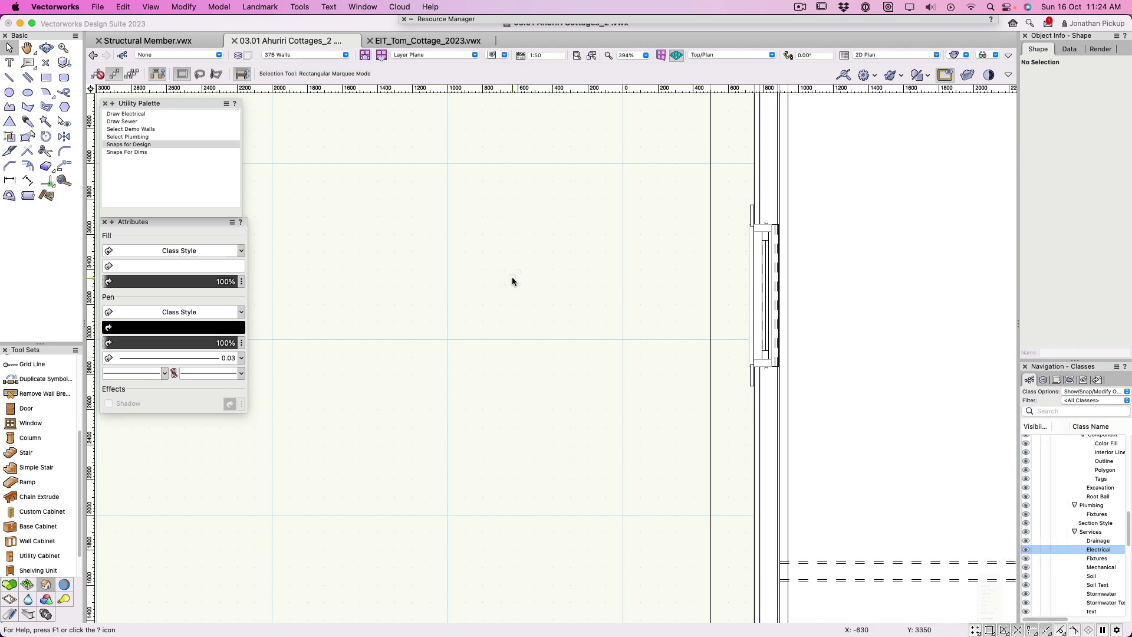
pyautogui.doubleClick(136, 147)
pyautogui.doubleClick(990, 631)
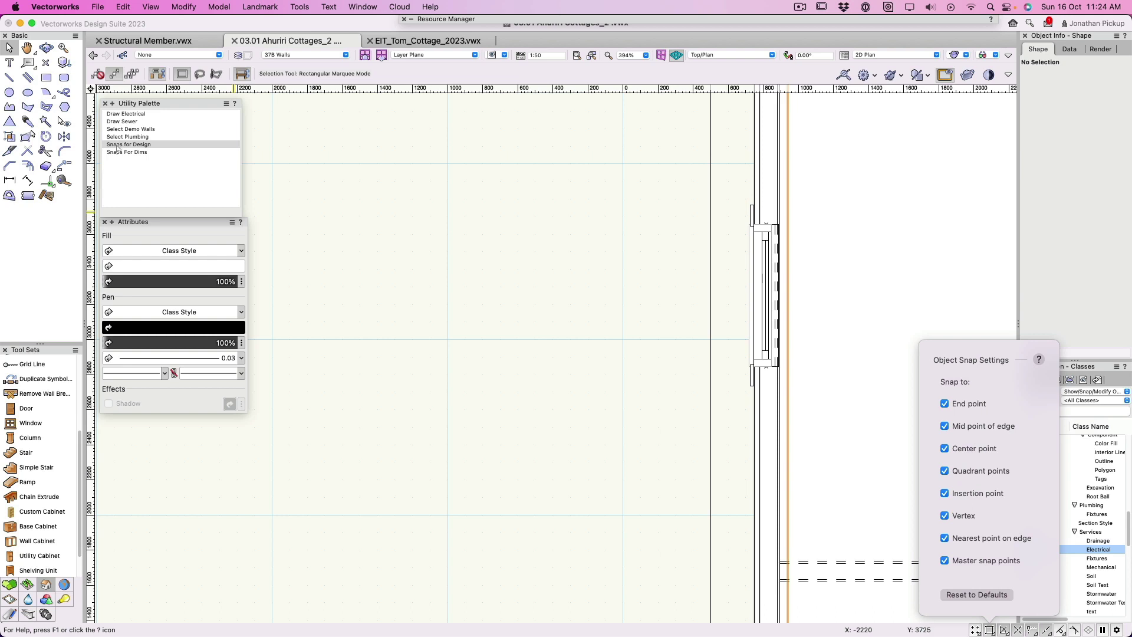
# - Move the Utility Palette to the top right and rerun the Snaps For Dims and Snaps for Design presets
pyautogui.moveTo(135, 108); pyautogui.dragTo(921, 101)
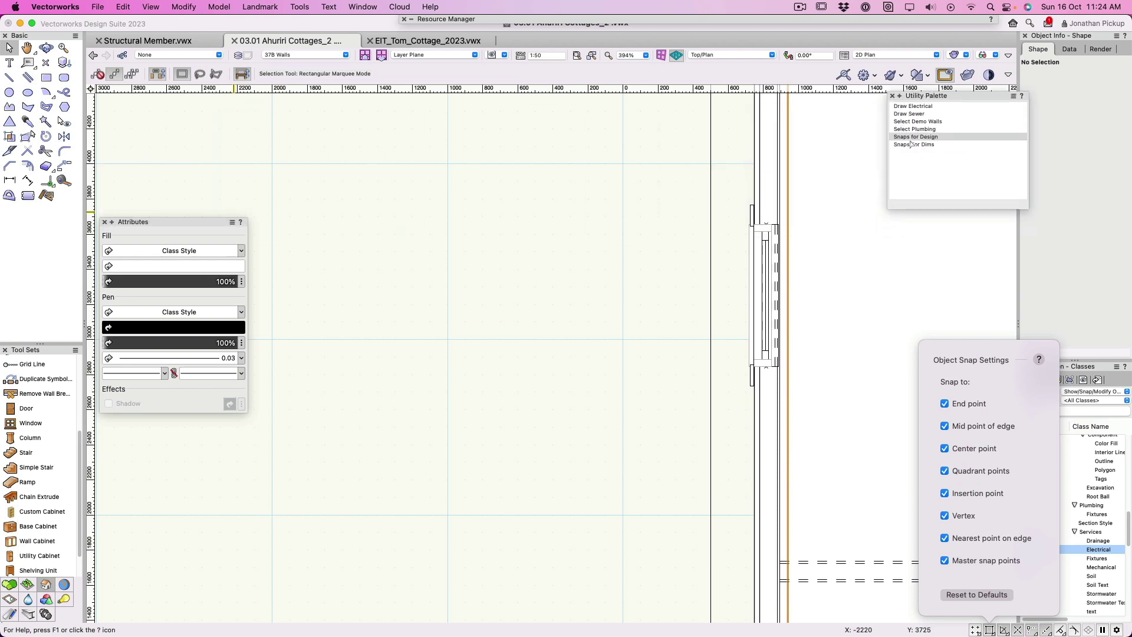
pyautogui.doubleClick(911, 144)
pyautogui.doubleClick(906, 136)
pyautogui.click(790, 245)
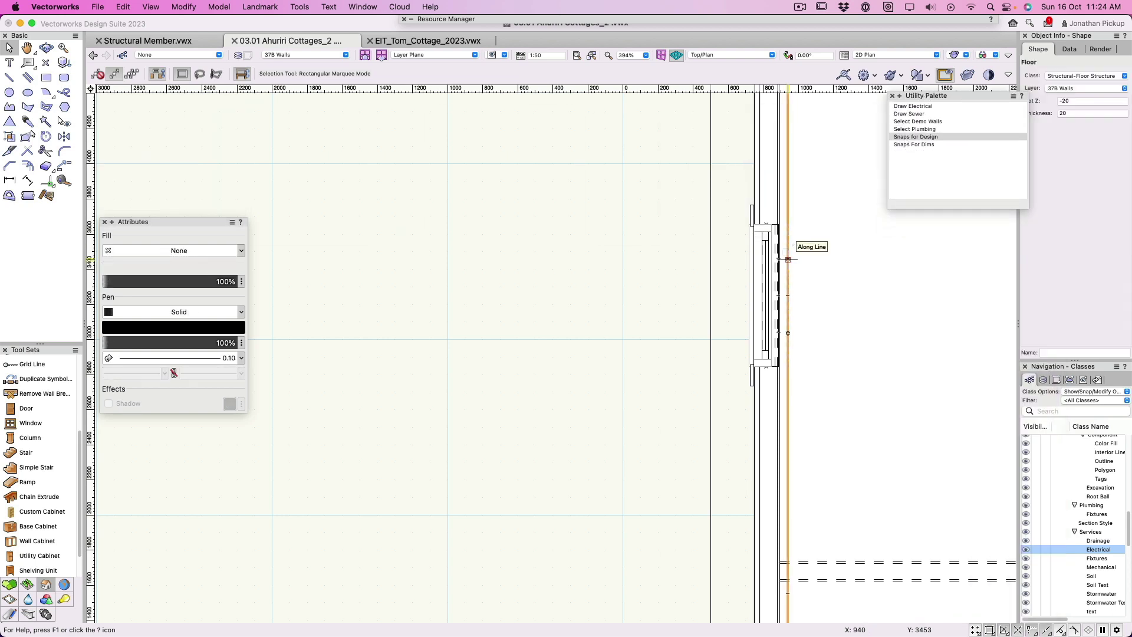
# - Select all four Services-Fixtures plumbing objects with Select Plumbing, then pick the snap scripts
pyautogui.click(899, 145)
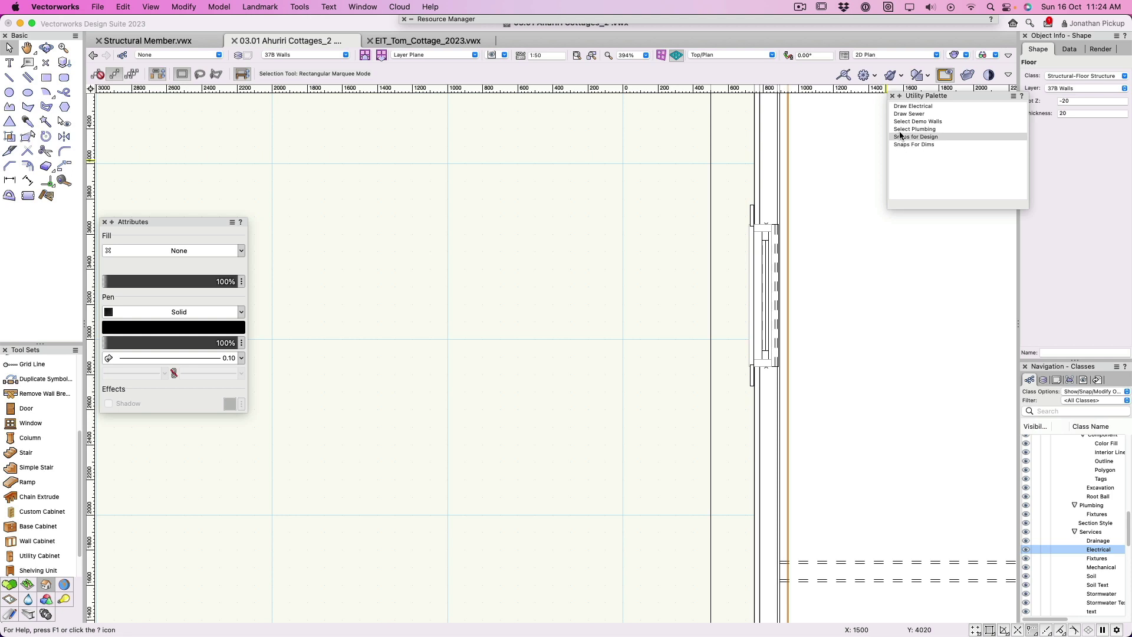
pyautogui.doubleClick(900, 131)
pyautogui.click(903, 145)
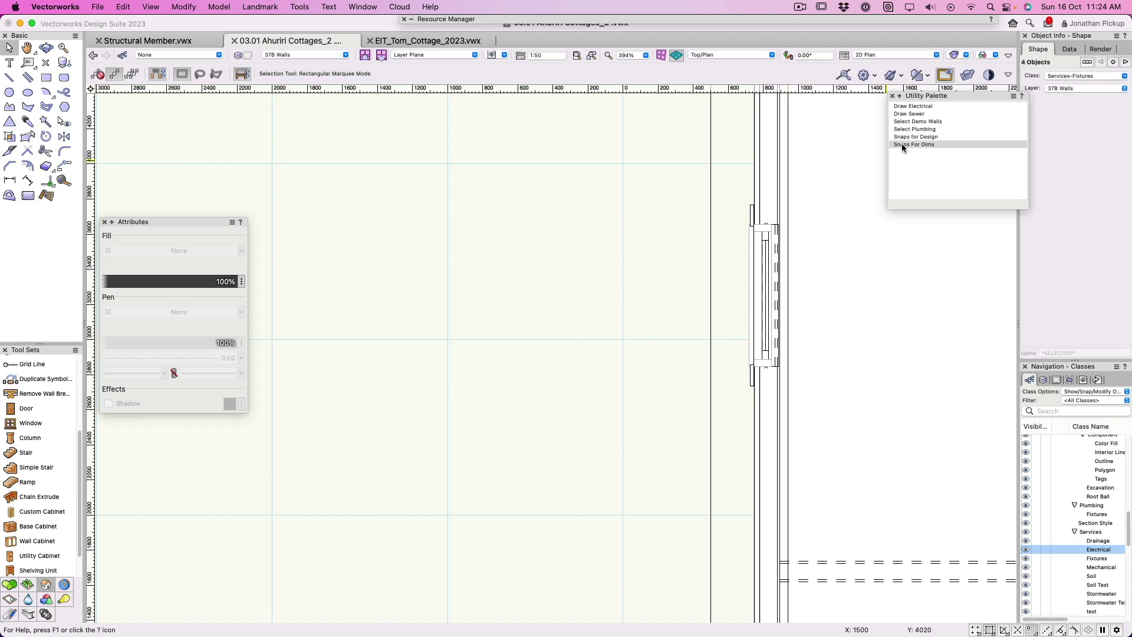
pyautogui.click(902, 139)
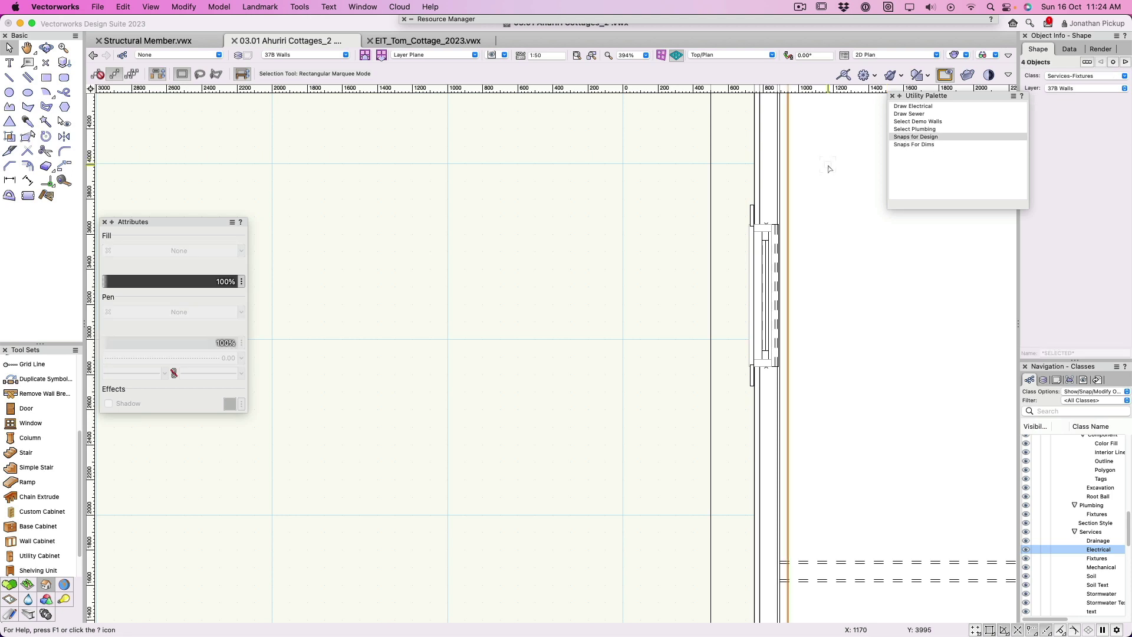